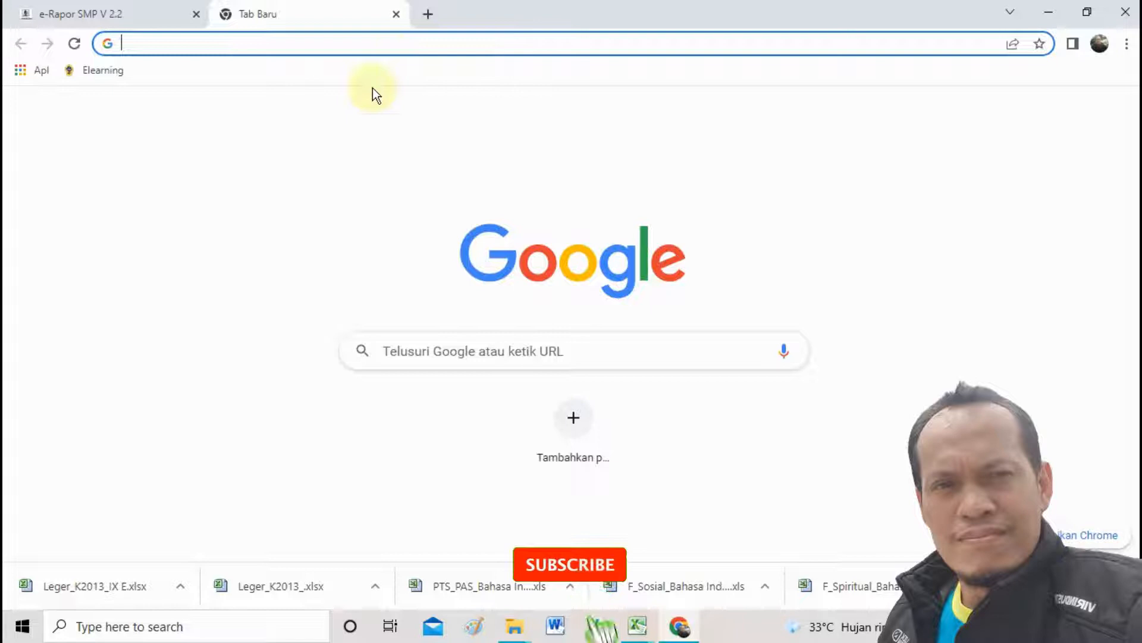
Close the empty tab, then enter the saved teacher username and the account password.
left_click(398, 14)
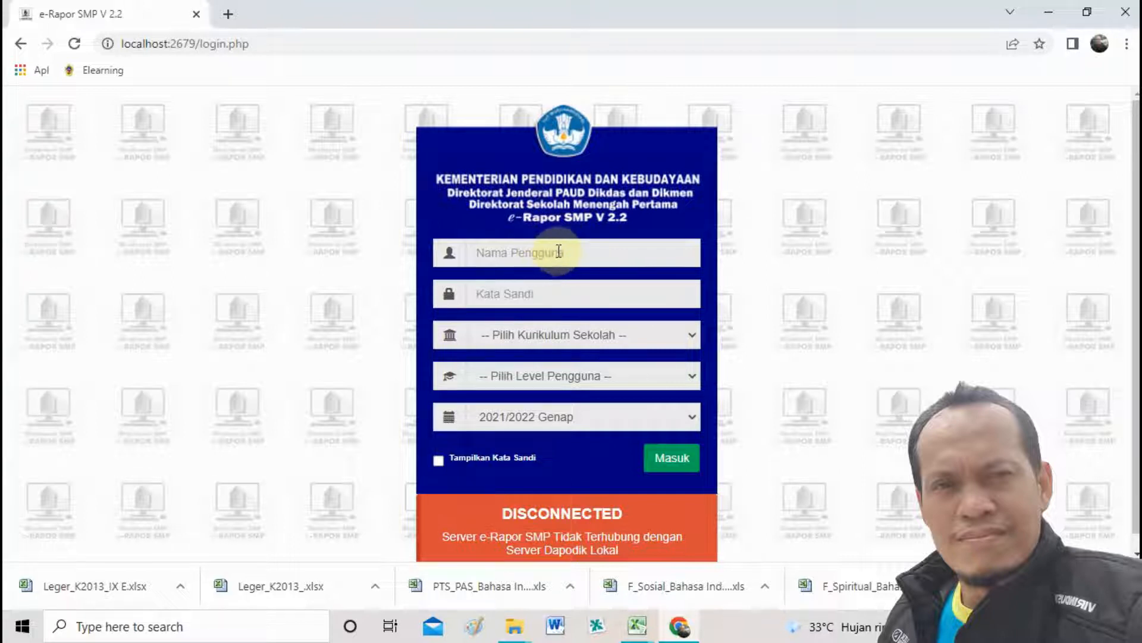
left_click(582, 252)
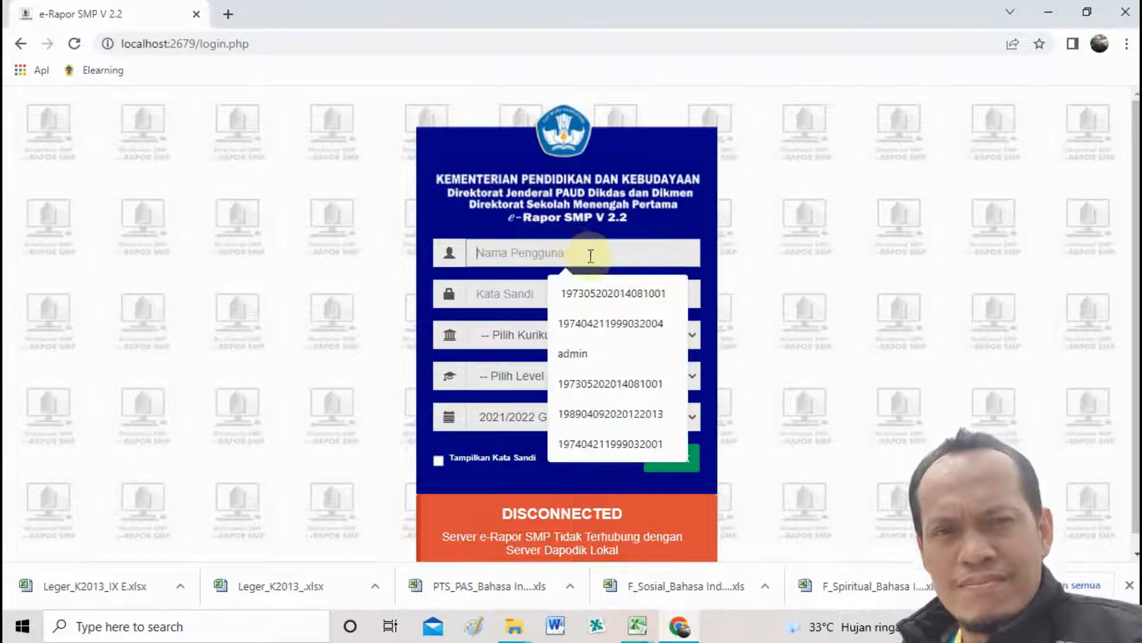
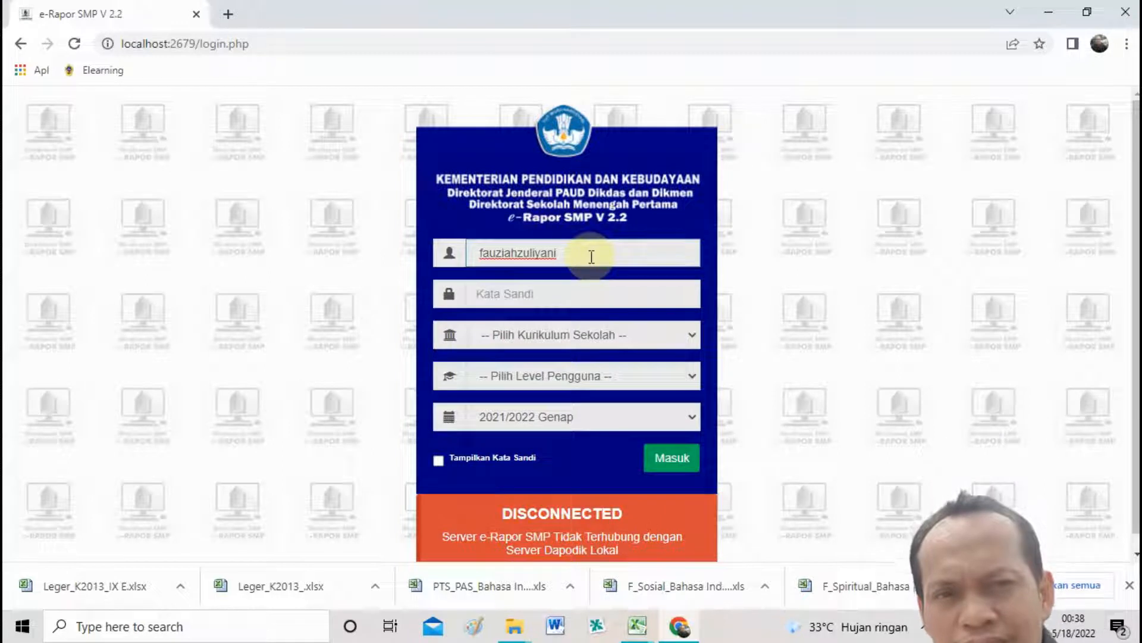
key("Left")
key("Left")
key("Left")
key("Left")
key("Left")
key("Left")
key("Left")
key("Left")
key("Left")
key("Left")
key("Left")
key("Left")
key("Left")
key("Left")
key("BackSpace")
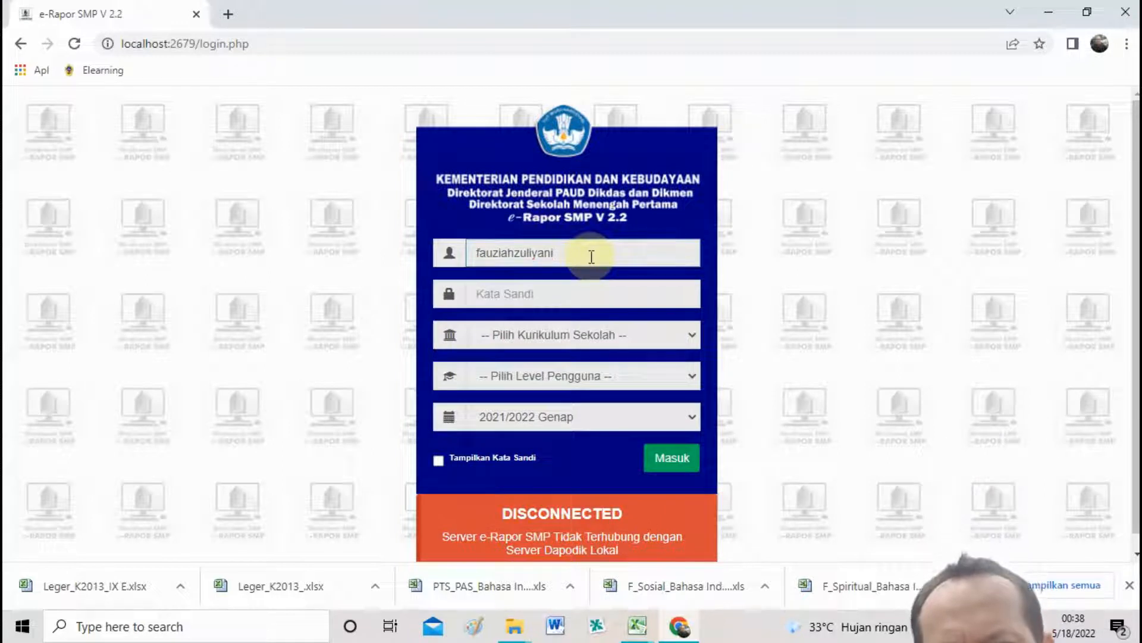
left_click(604, 296)
type("123")
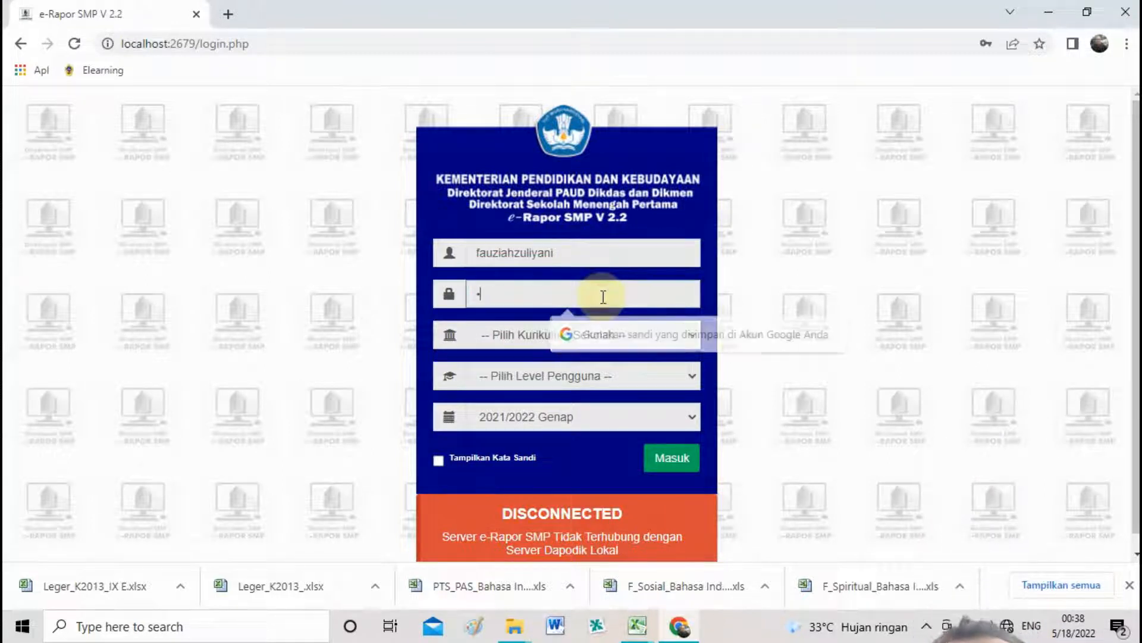
type("456")
Choose the K-2013 Paket curriculum and the Guru level, then sign in.
left_click(592, 334)
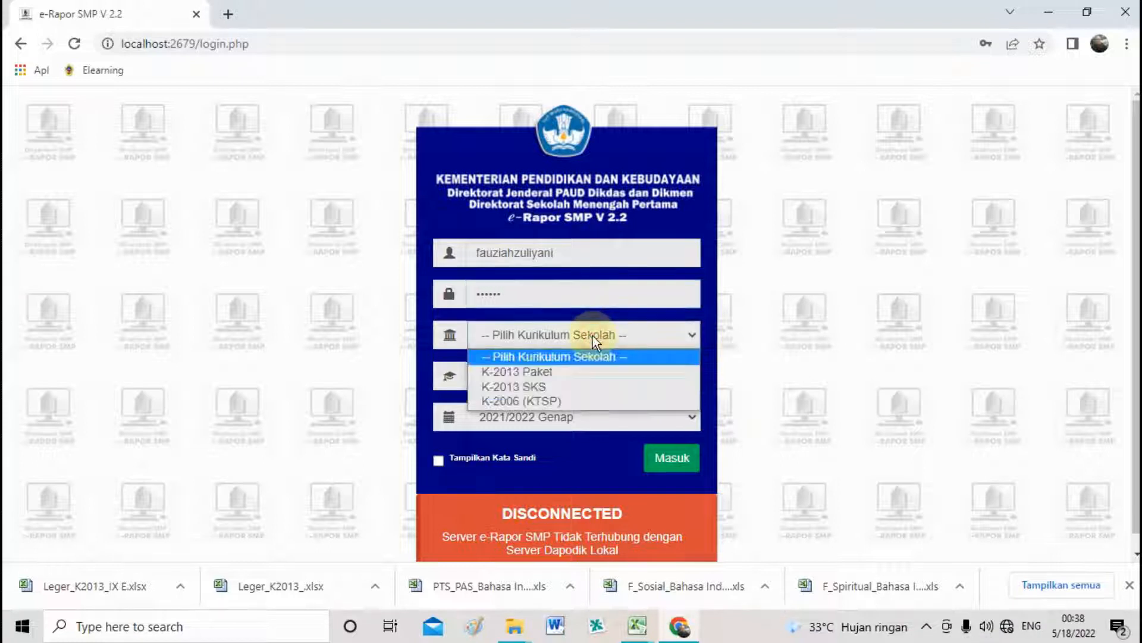
left_click(594, 370)
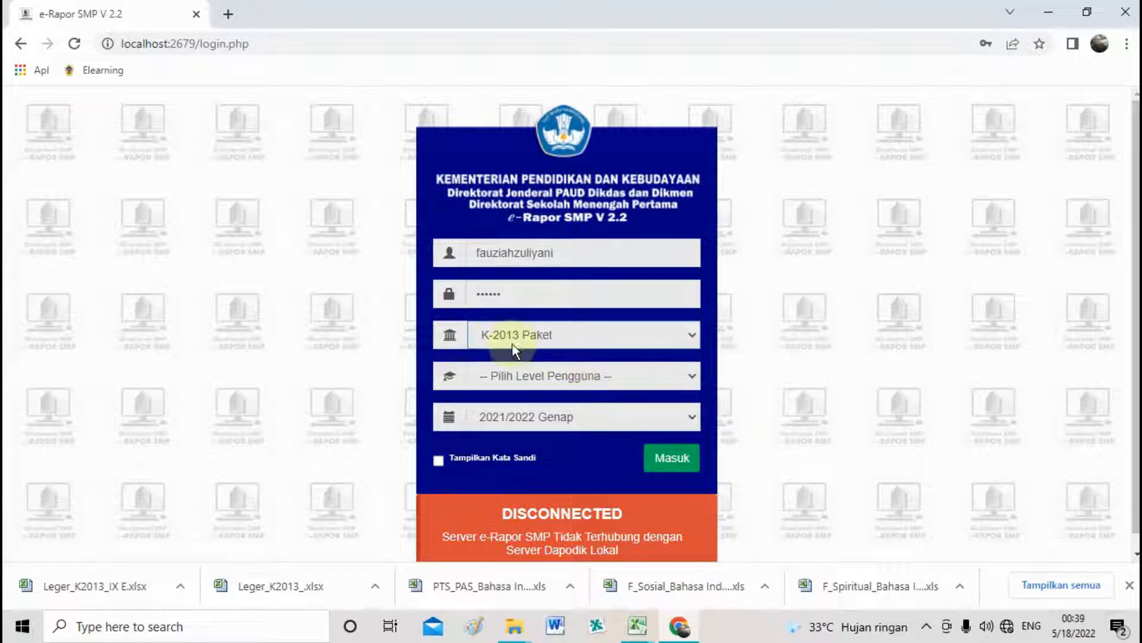
left_click(562, 381)
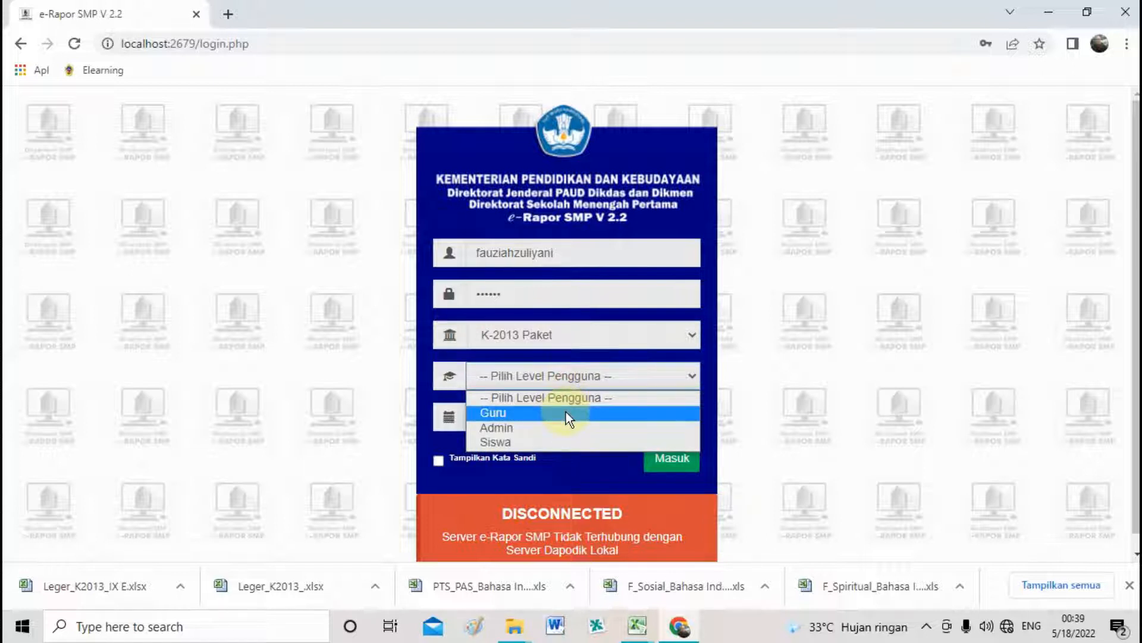
left_click(566, 412)
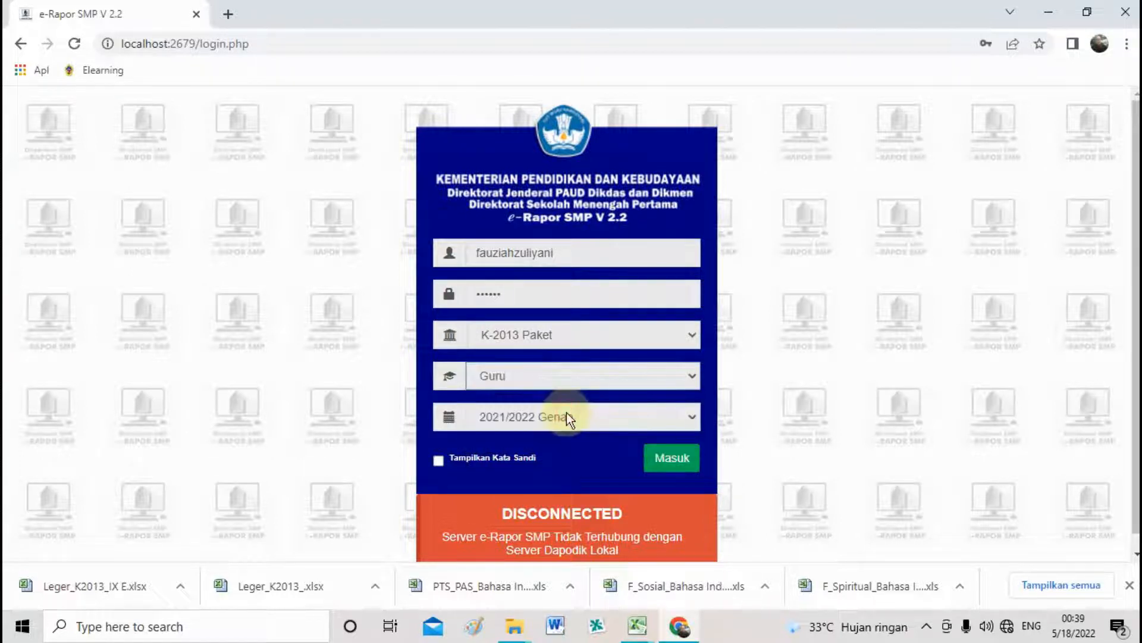
left_click(679, 469)
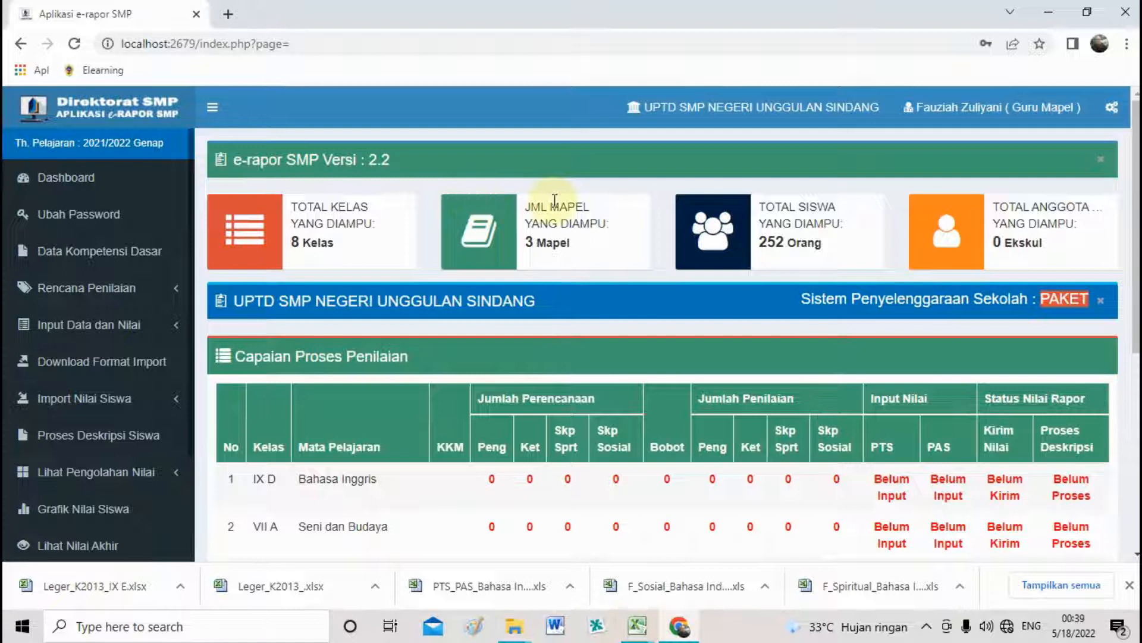
Reload the dashboard and check the 252-student total and the Ekskul member count.
left_click(58, 188)
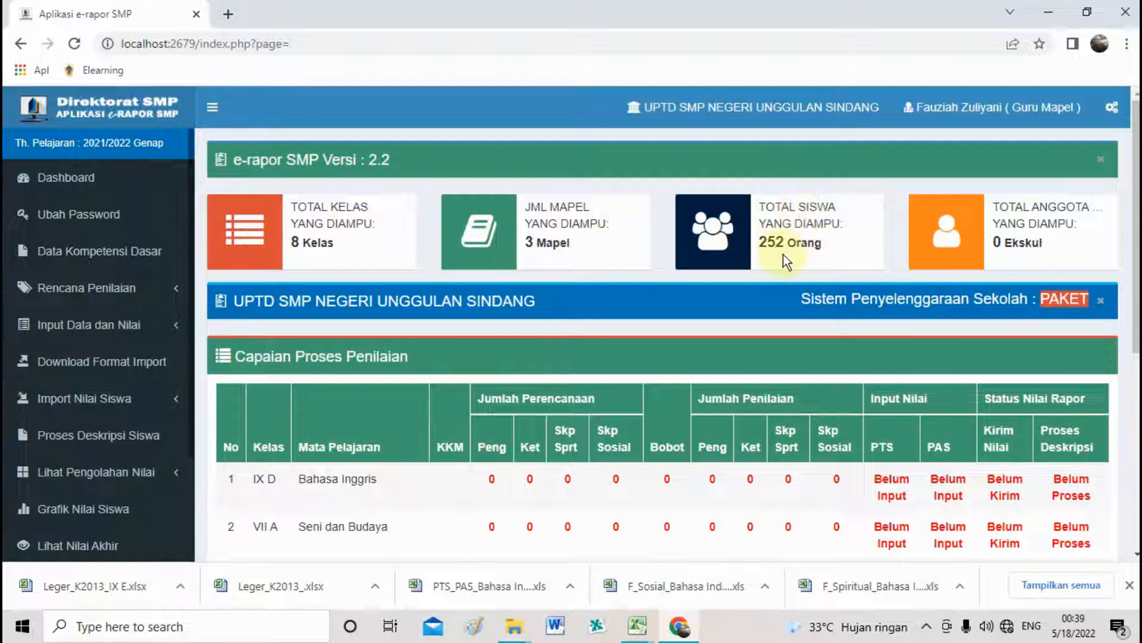
double_click(765, 243)
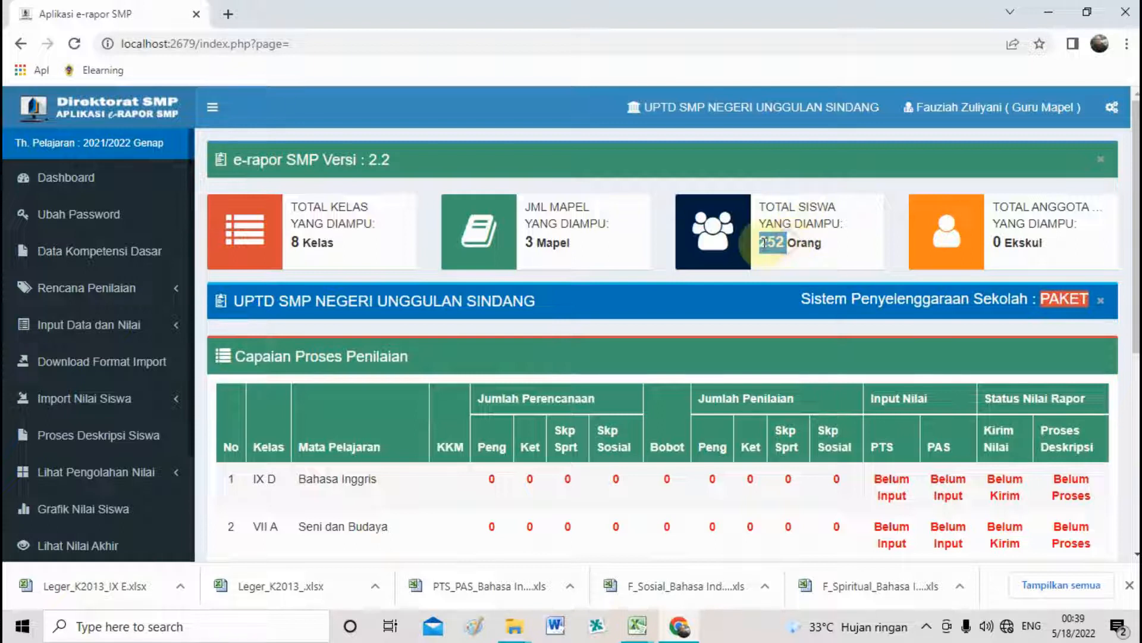
left_click(964, 235)
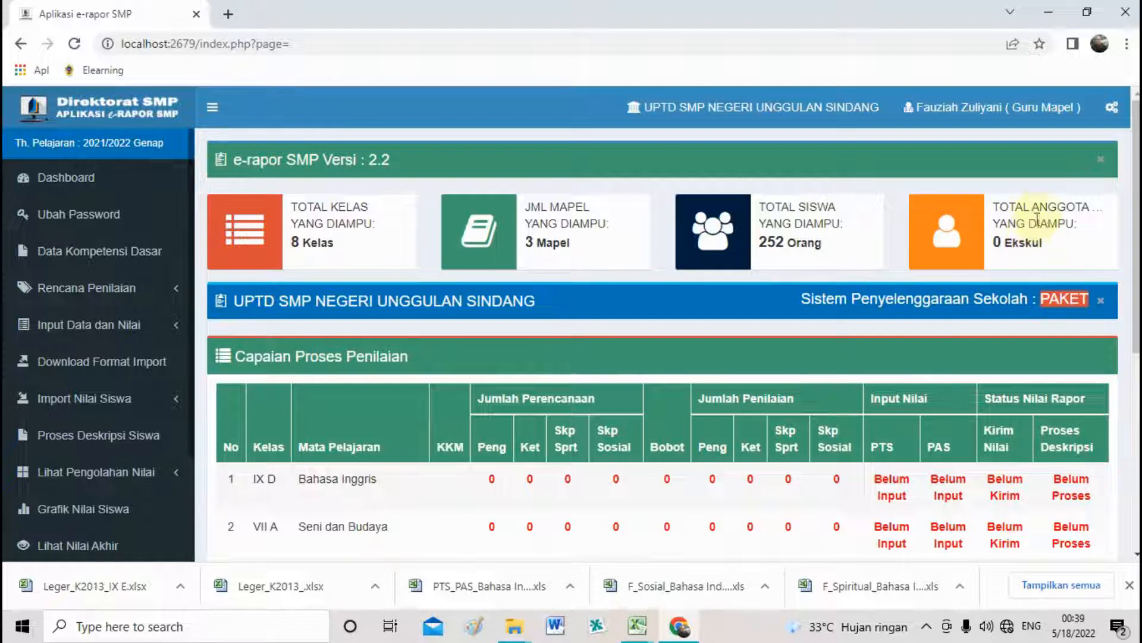
left_click_drag(1030, 245, 1003, 245)
left_click(1001, 246)
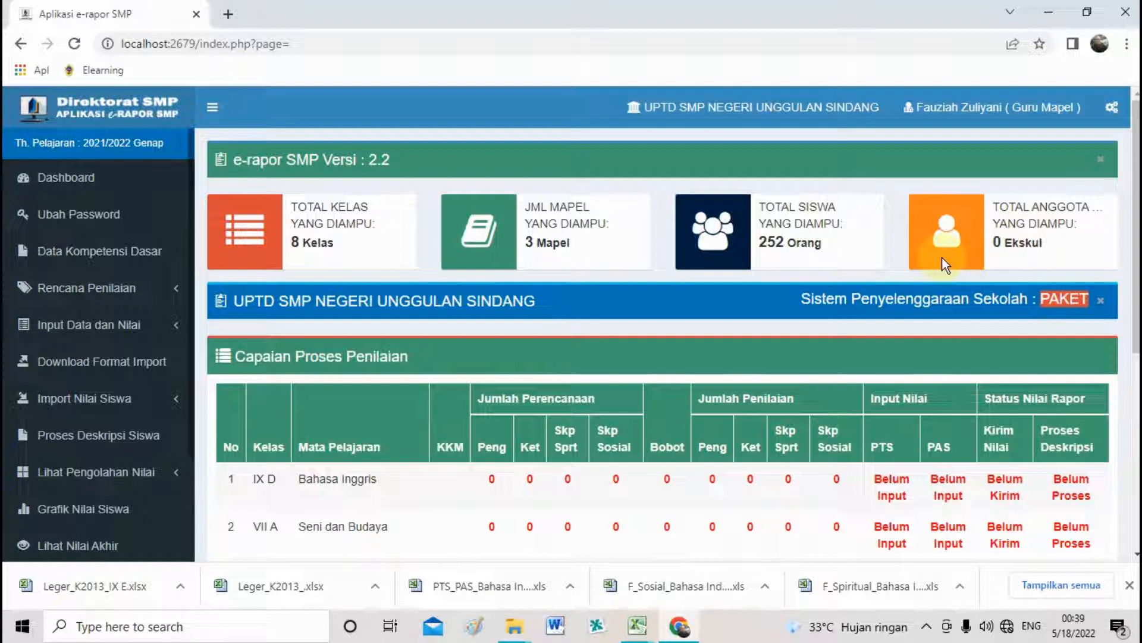
Review the Bahasa Inggris row in the Capaian Proses Penilaian table, then expand Rencana Penilaian.
scroll(486, 350, "down", 1)
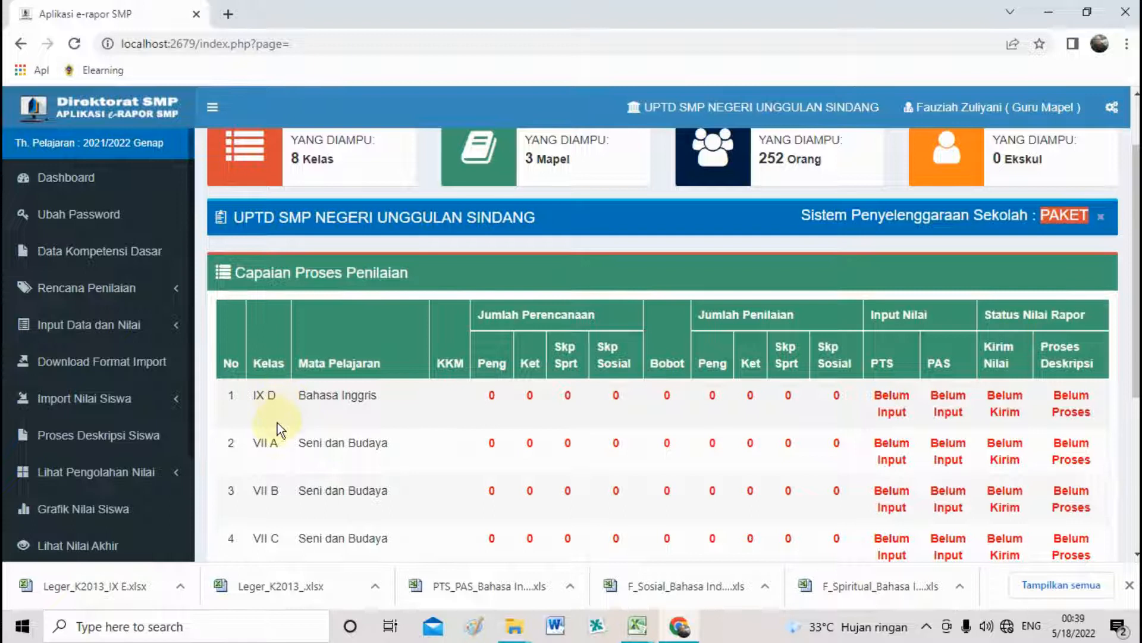
scroll(277, 422, "down", 3)
scroll(276, 427, "up", 4)
scroll(316, 419, "down", 1)
left_click_drag(338, 395, 320, 395)
left_click(532, 314)
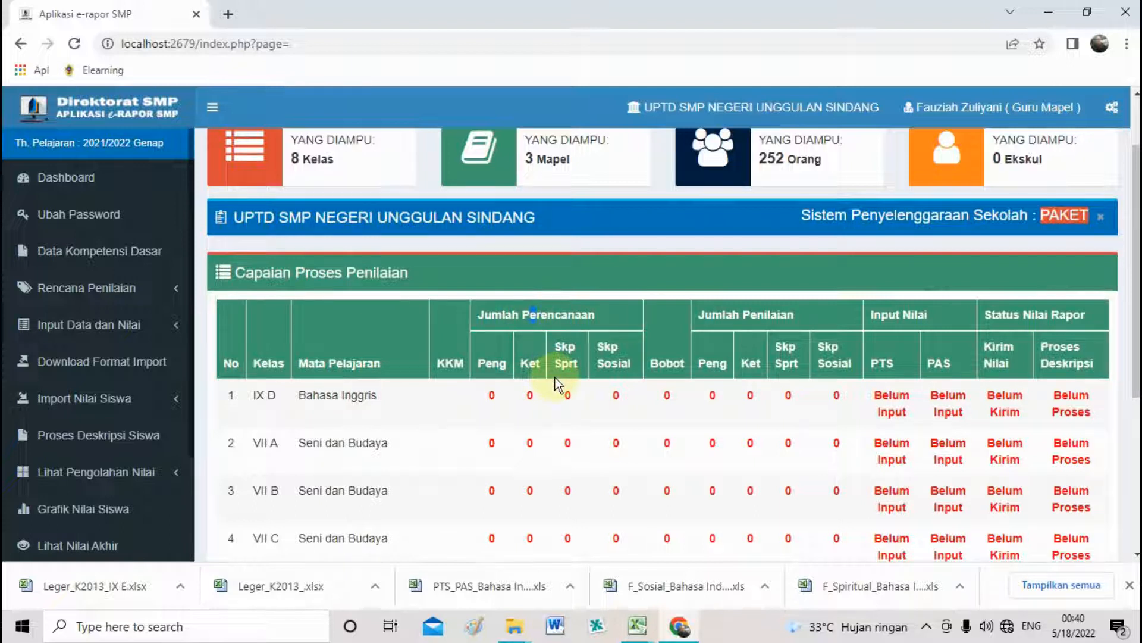
left_click(773, 314)
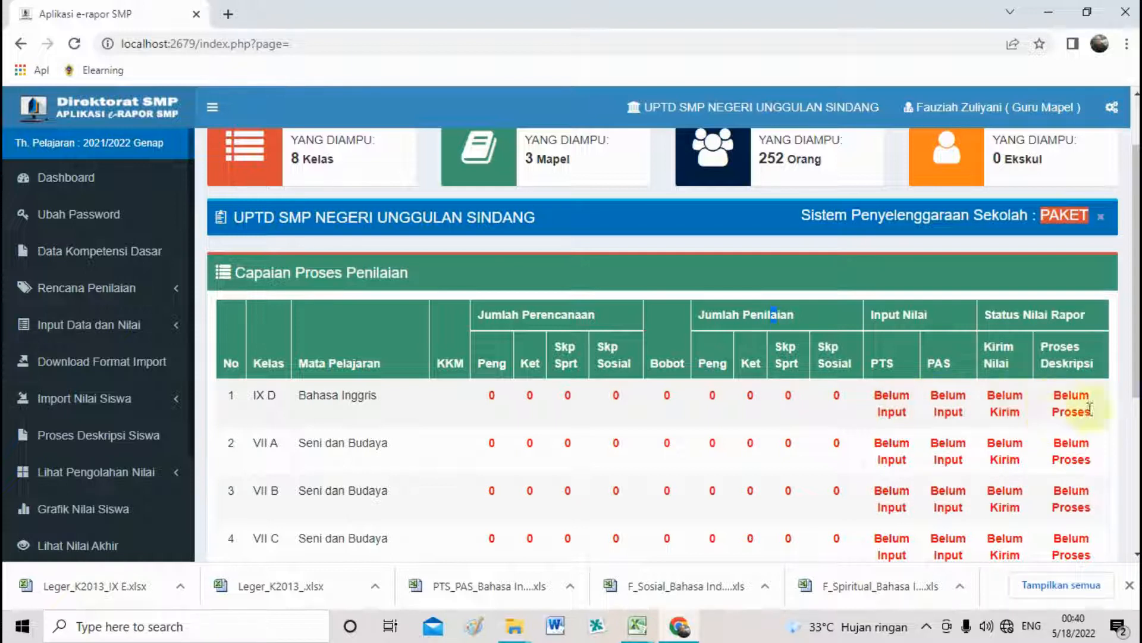
scroll(1063, 417, "down", 2)
scroll(1064, 416, "up", 1)
scroll(662, 333, "up", 2)
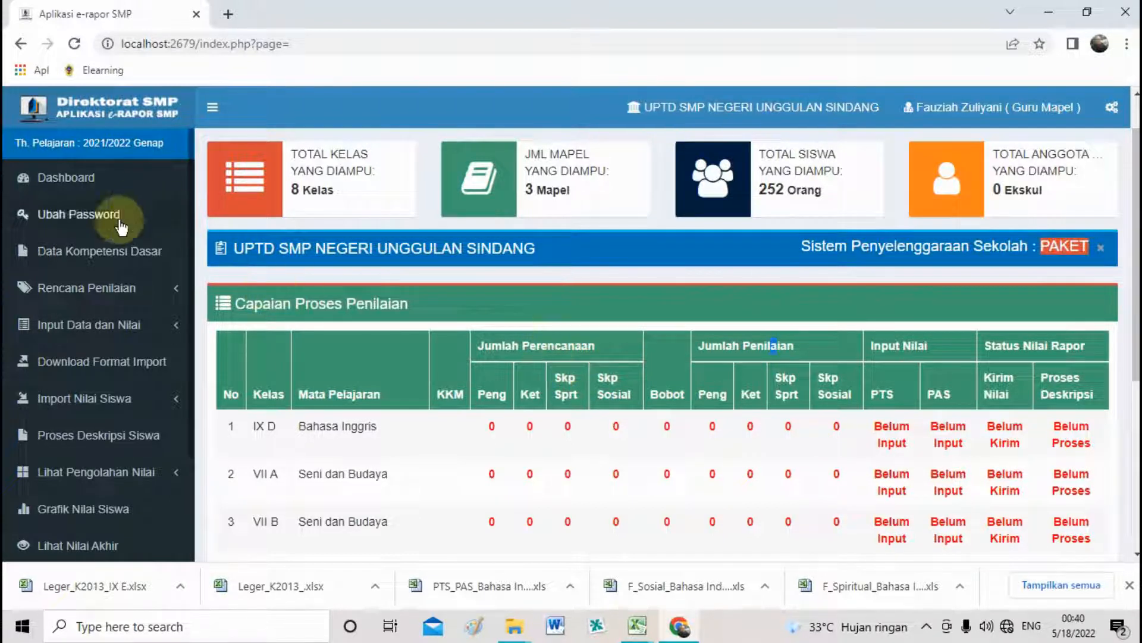
left_click(98, 290)
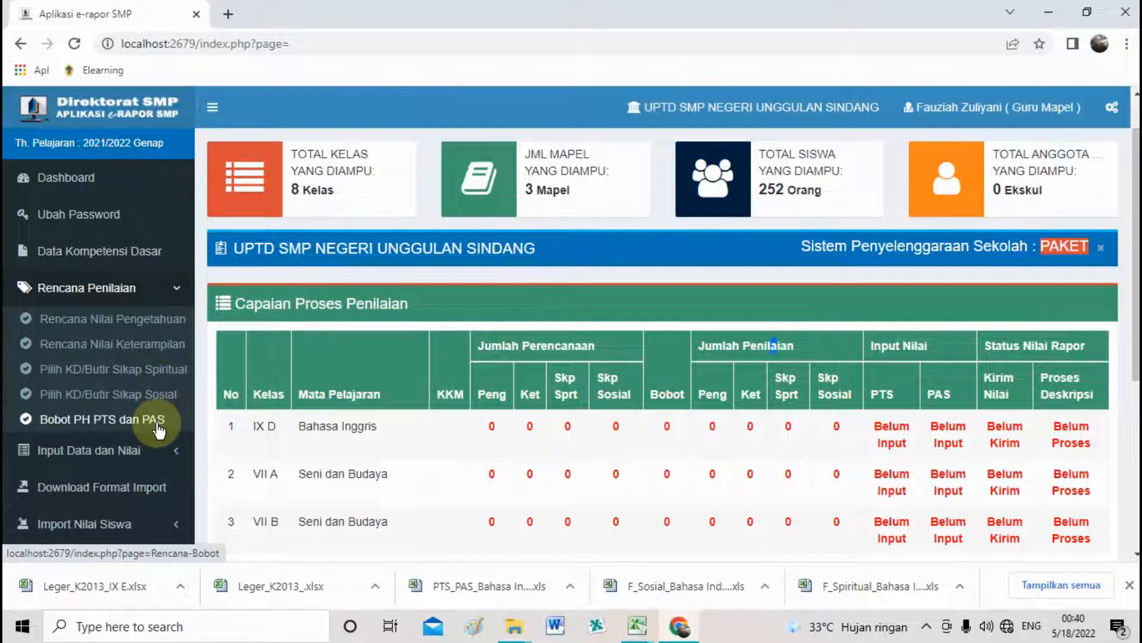
In Rencana Nilai Pengetahuan, choose class IX D, Bahasa Inggris and one assessment.
left_click(144, 325)
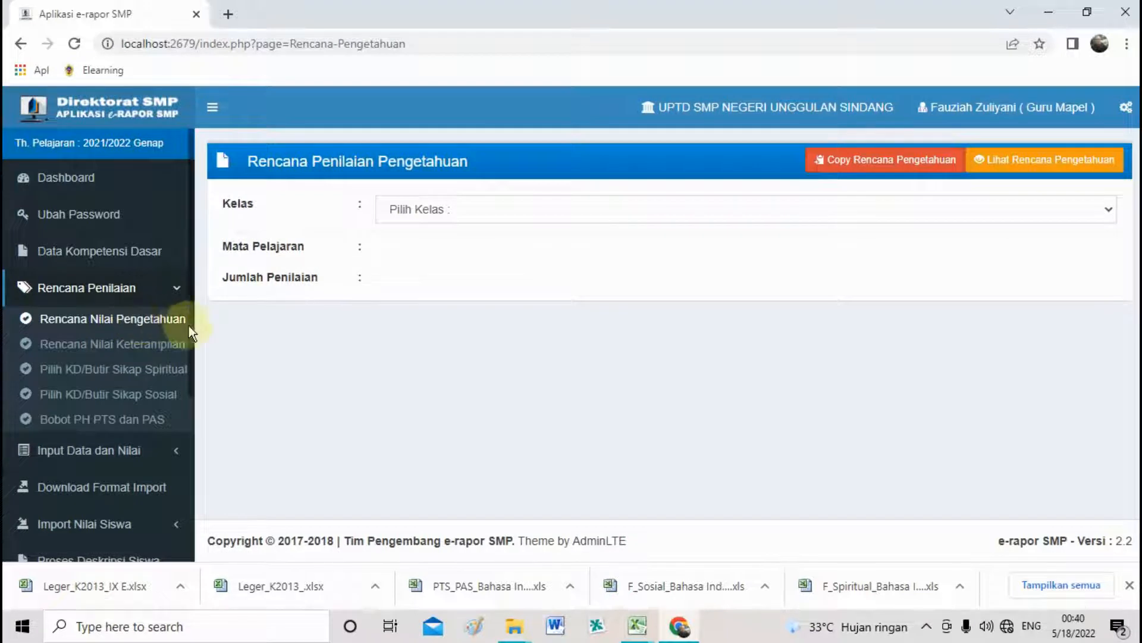
left_click(465, 212)
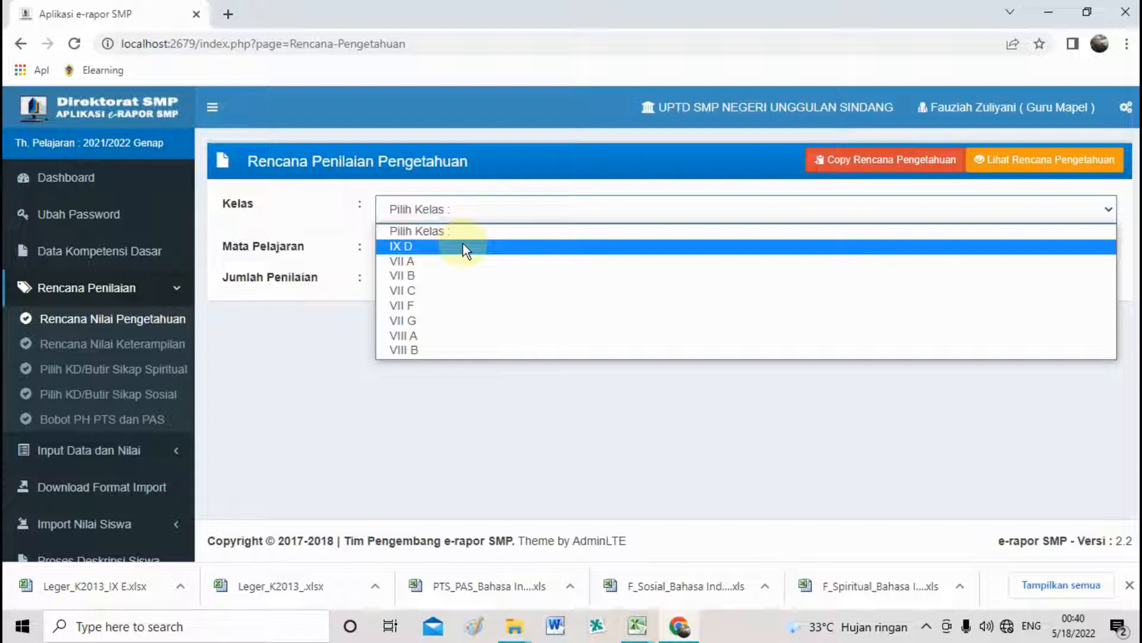
left_click(463, 246)
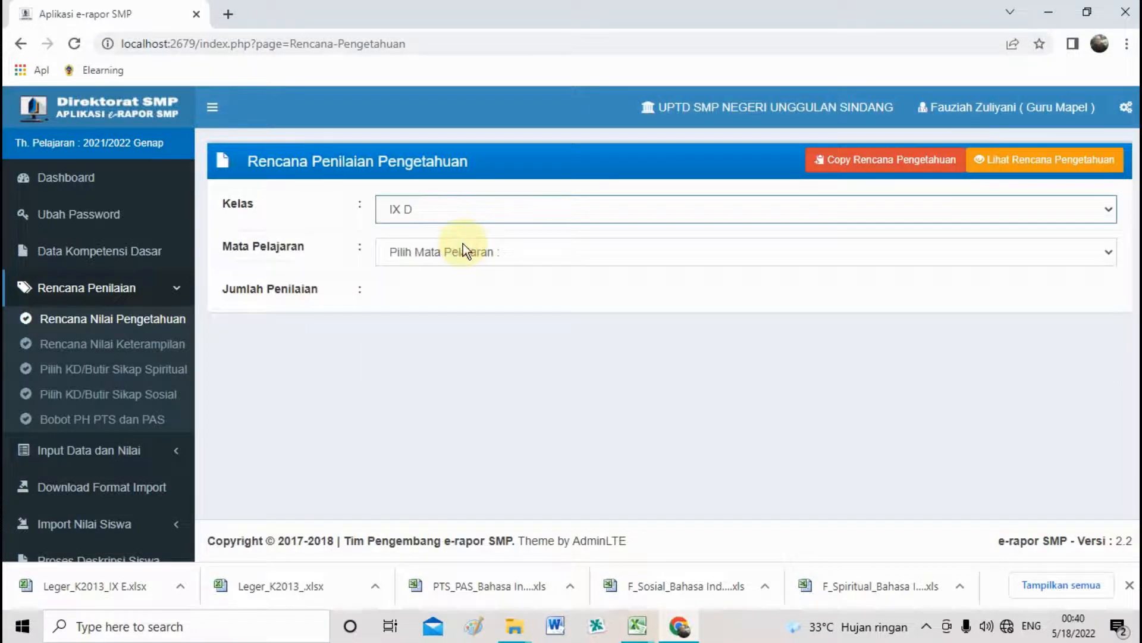
left_click(466, 253)
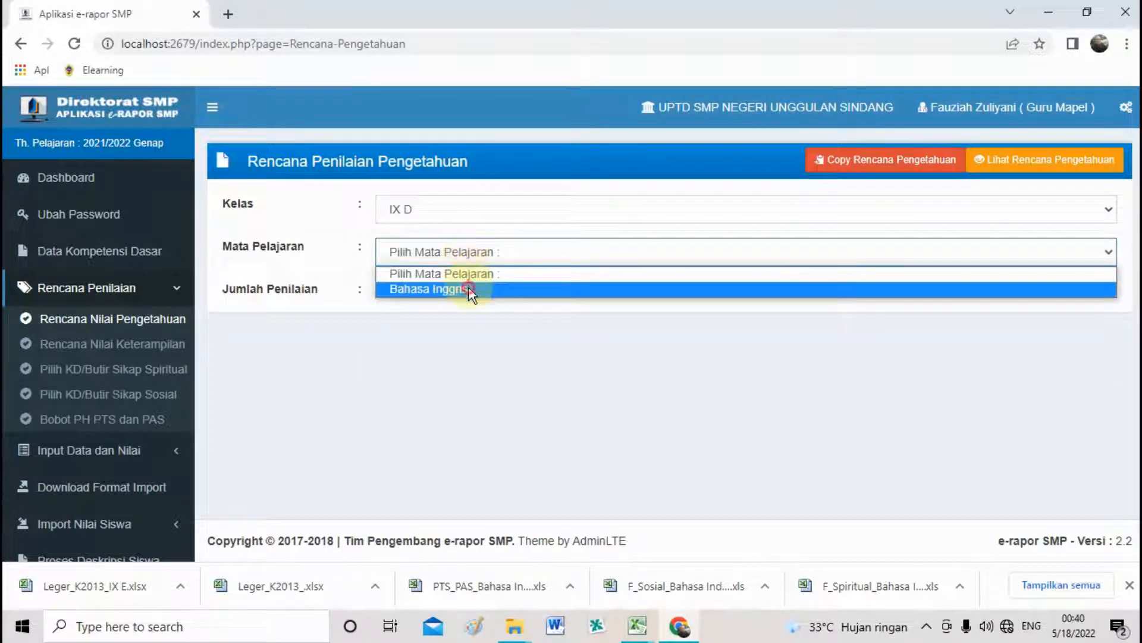
left_click(469, 289)
left_click(466, 294)
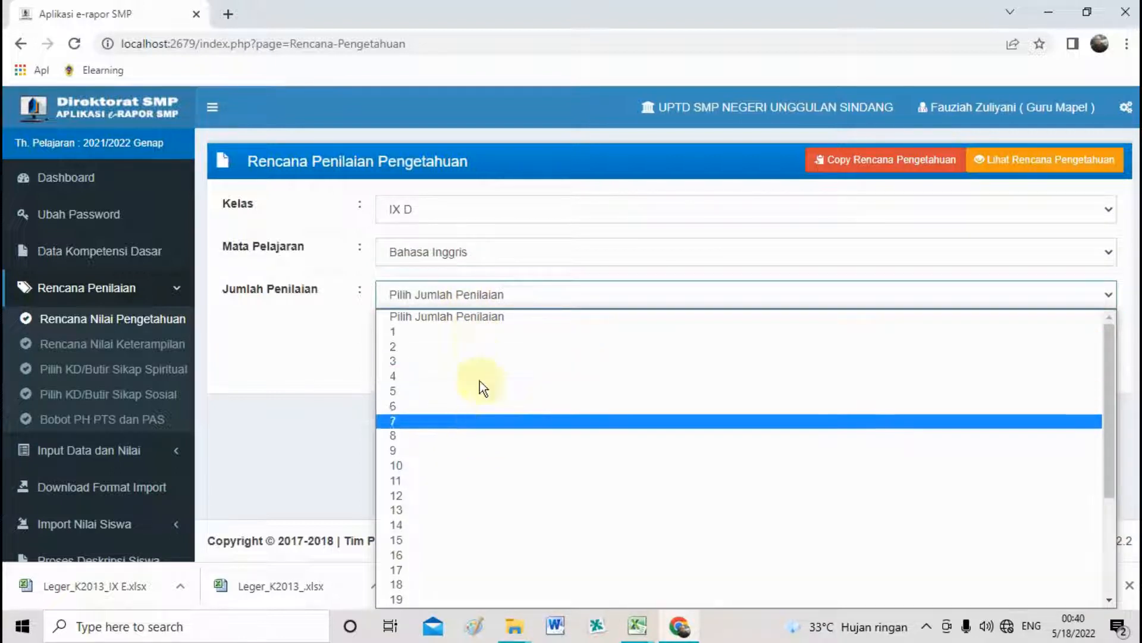
left_click(469, 330)
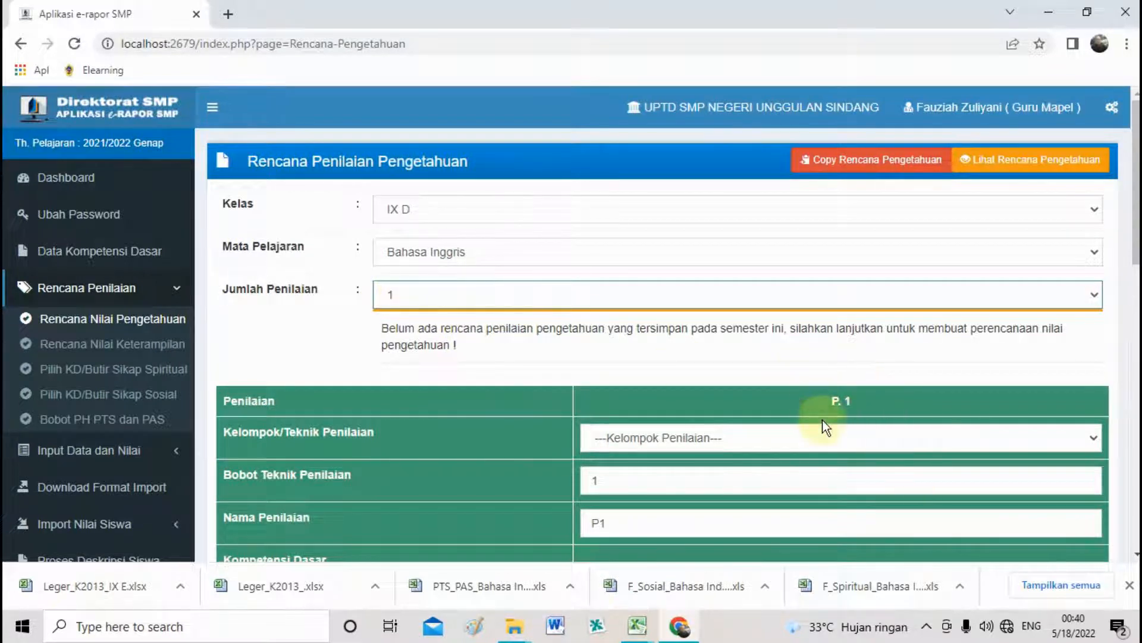
Keep the plan at a single assessment and set P1's technique to Tes Tulis.
left_click(647, 305)
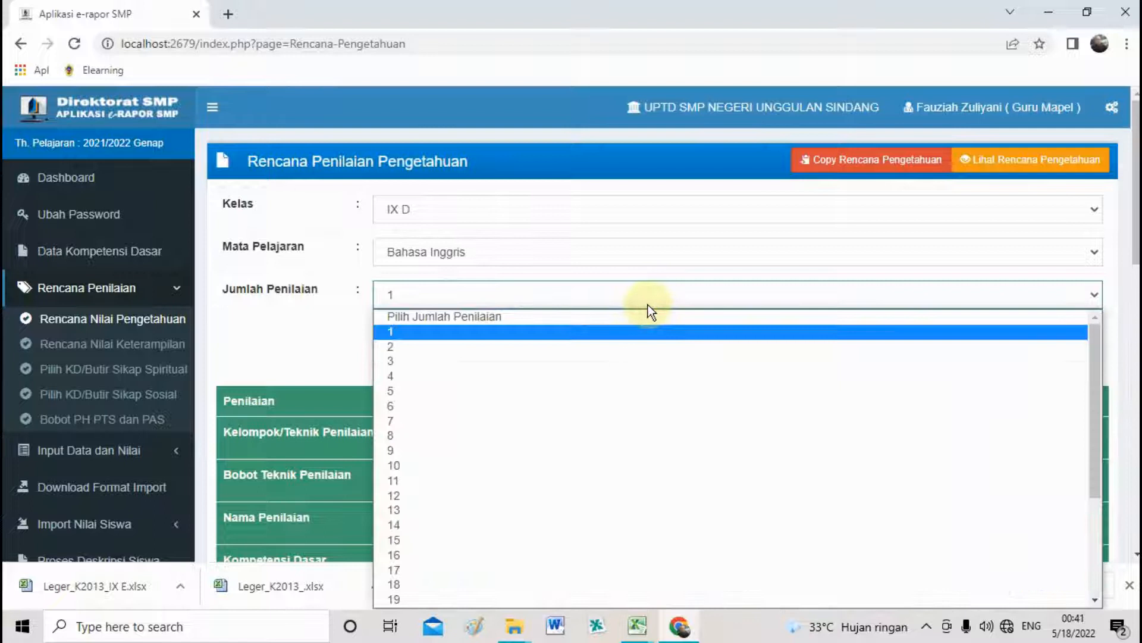
left_click(640, 346)
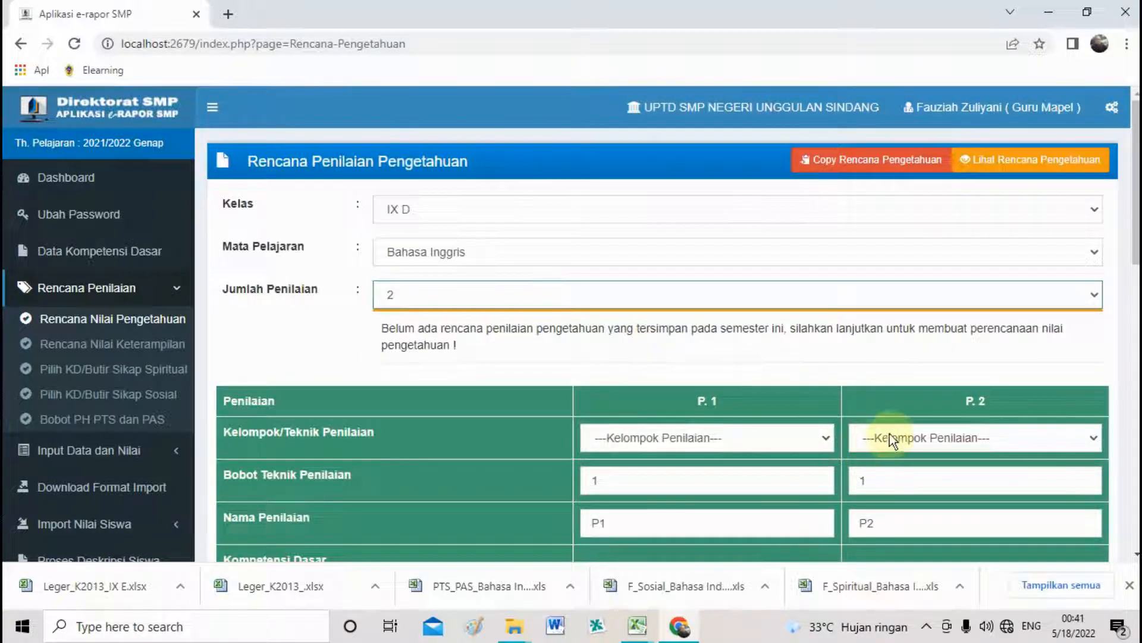
left_click(686, 301)
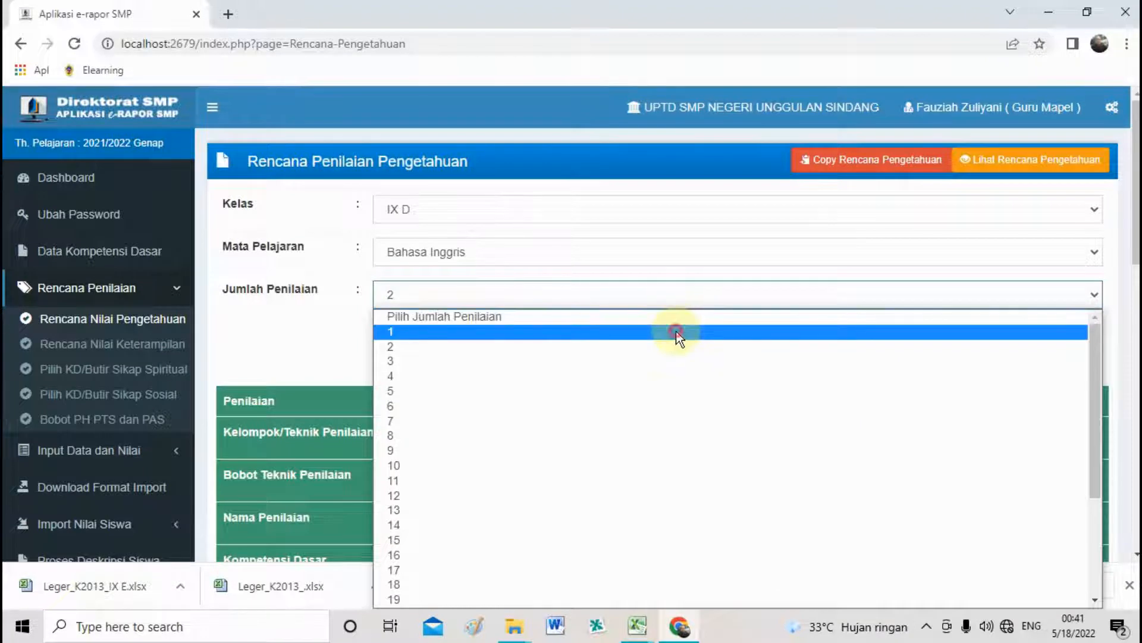
left_click(676, 331)
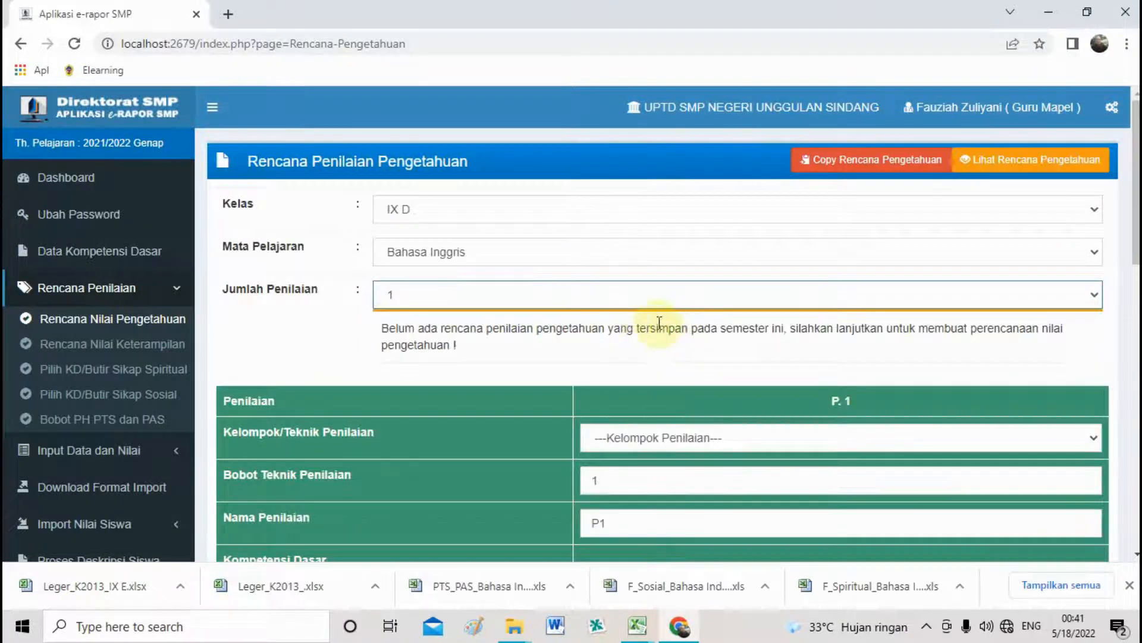
left_click(733, 430)
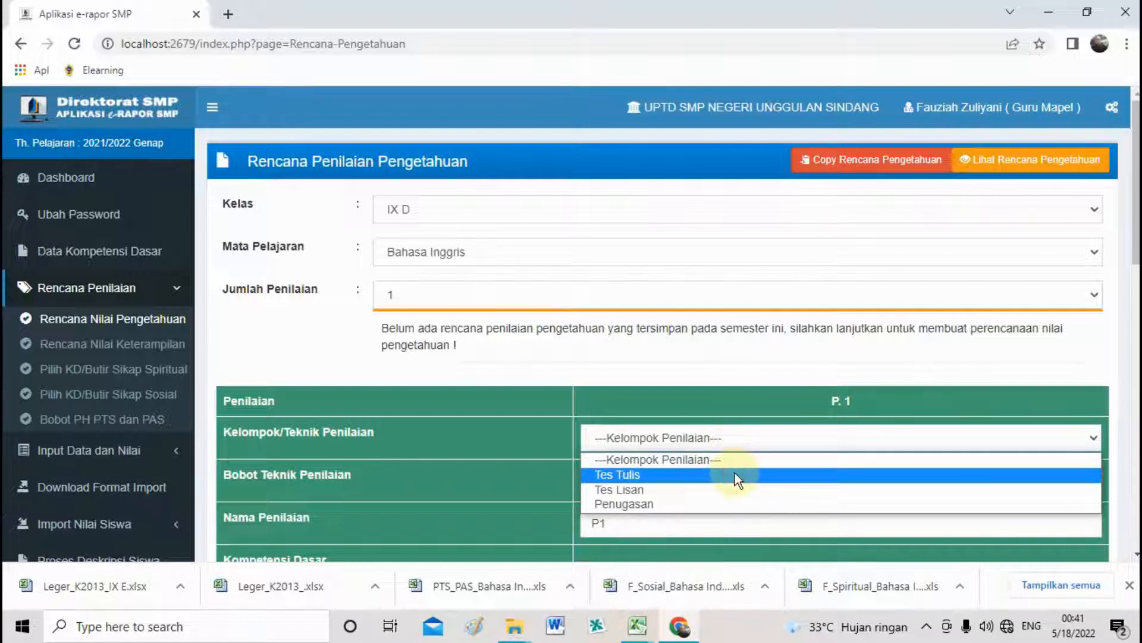
left_click(735, 473)
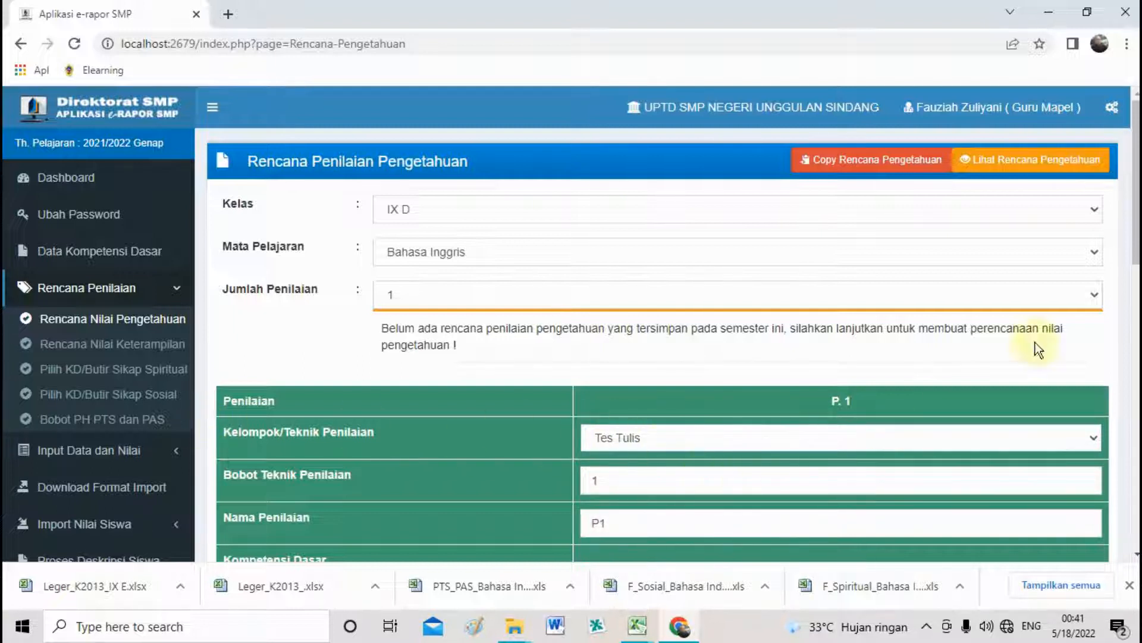
scroll(893, 438, "down", 5)
Tick competencies 3.10, 3.11, 3.11a, 3.3, 3.4, 3.5, 3.7 and 3.9a for P1.
left_click_drag(1136, 281, 1136, 305)
left_click(844, 239)
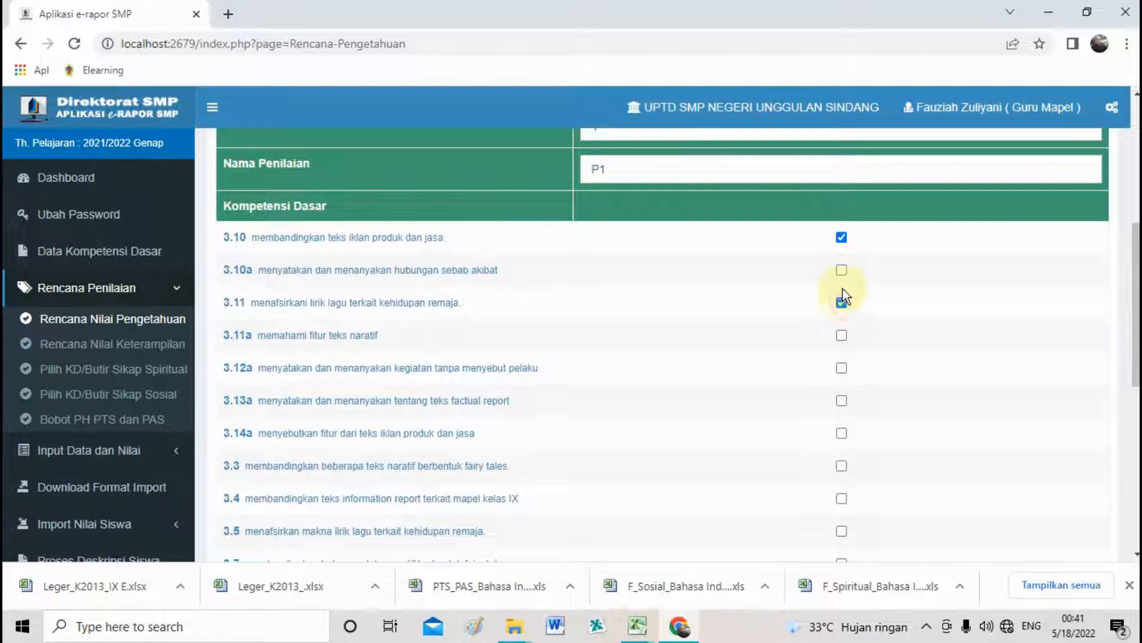
triple_click(842, 302)
left_click(842, 336)
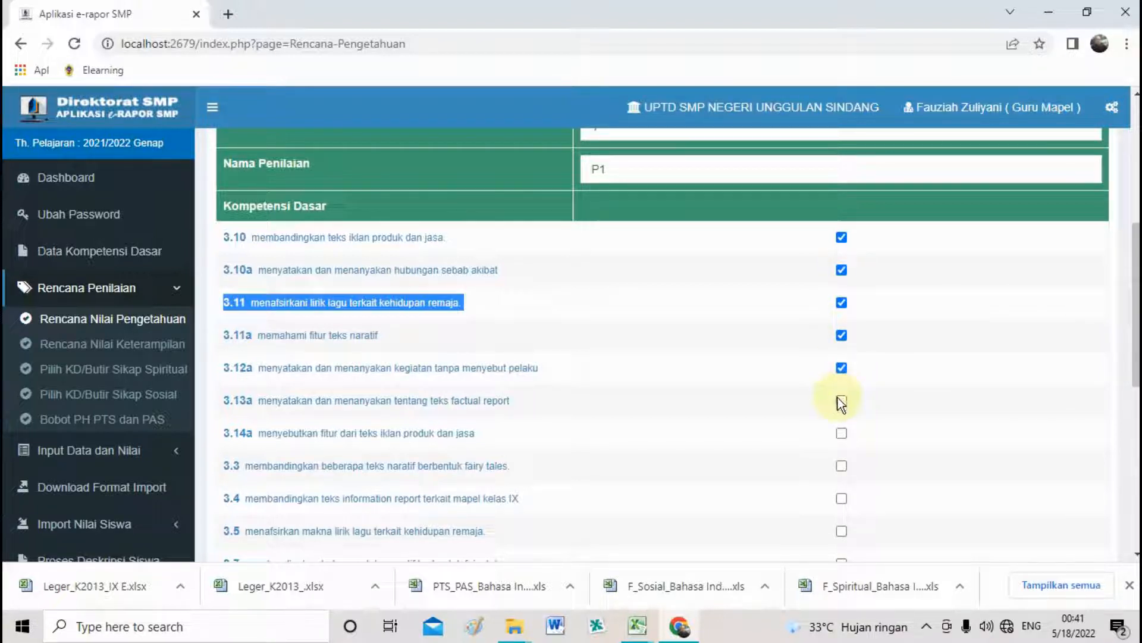
left_click(841, 465)
left_click(841, 498)
left_click(843, 558)
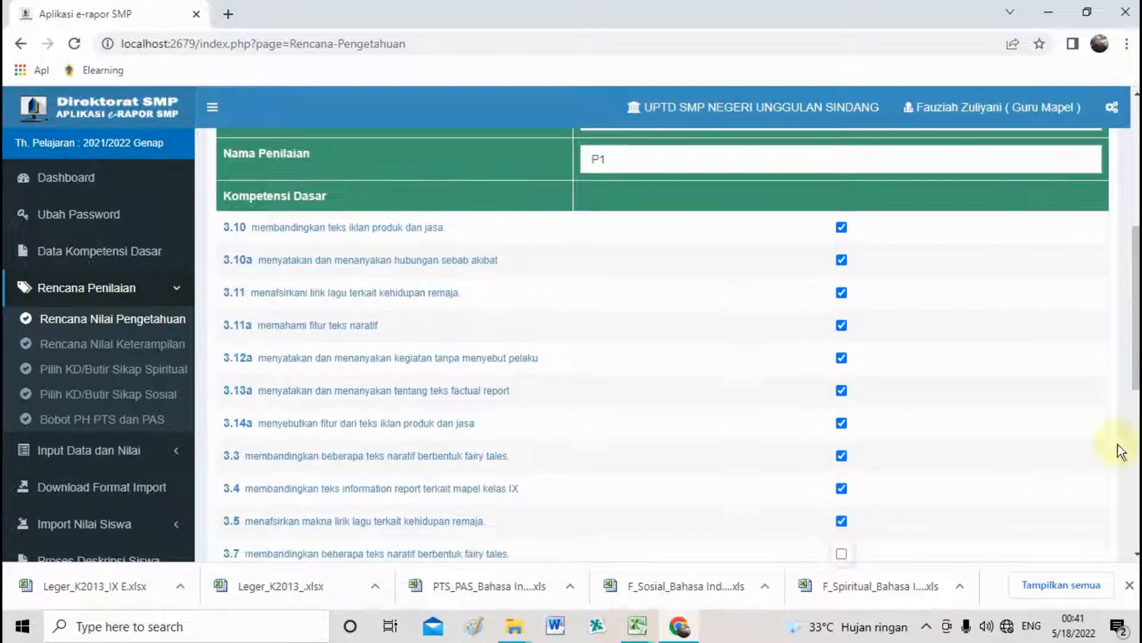
left_click_drag(1135, 331, 1135, 397)
left_click(843, 360)
left_click(841, 457)
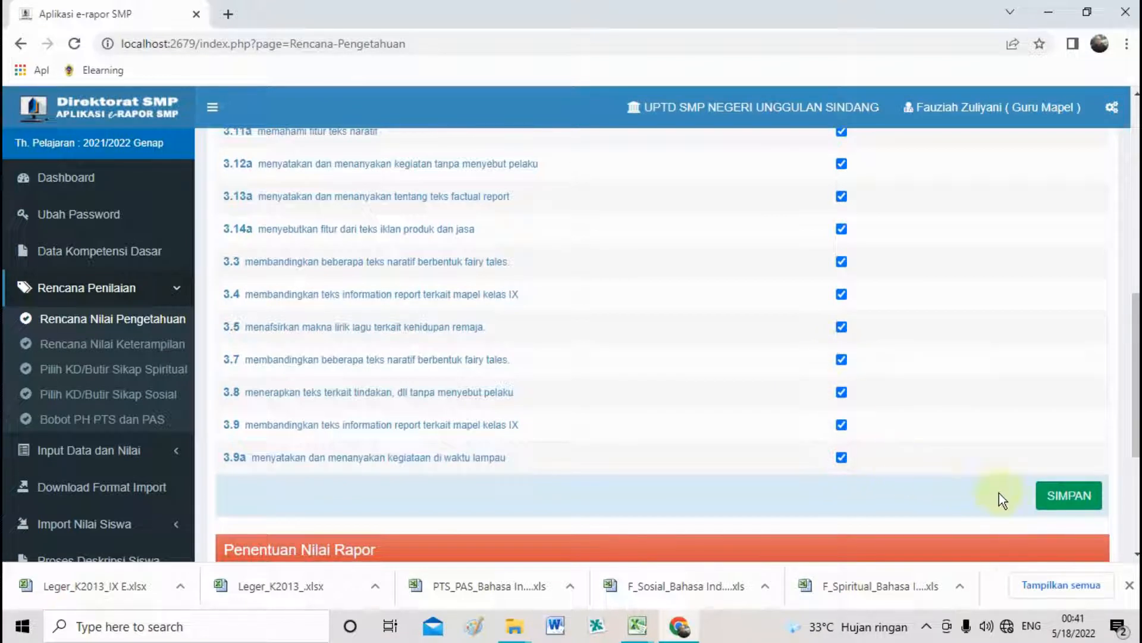
Save the IX D English knowledge plan and confirm the save.
left_click(1069, 497)
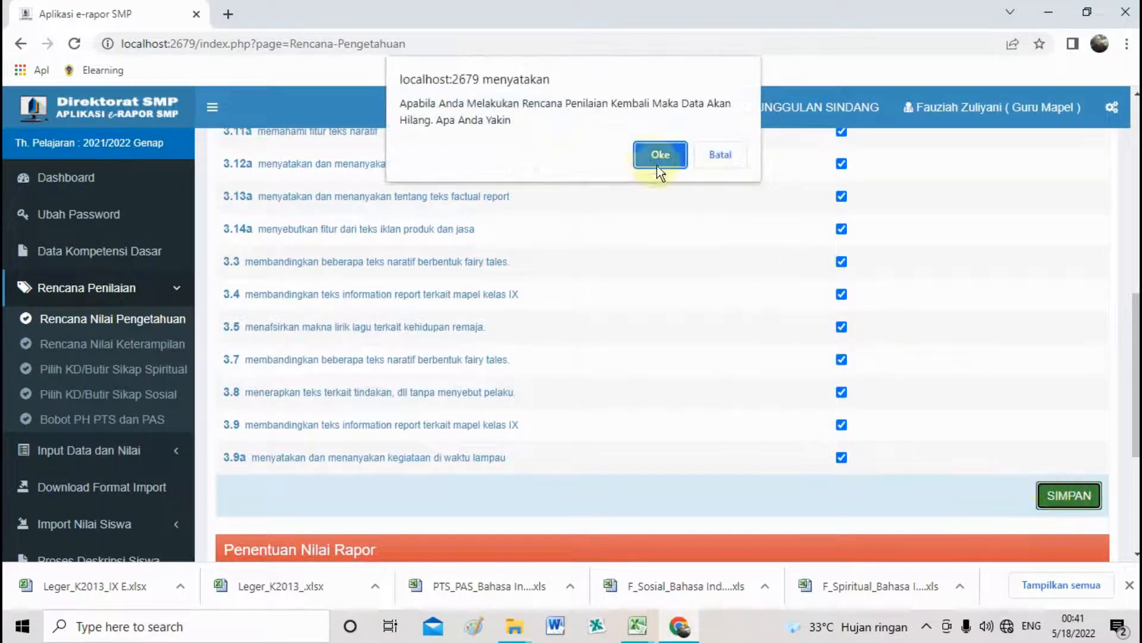
left_click(655, 156)
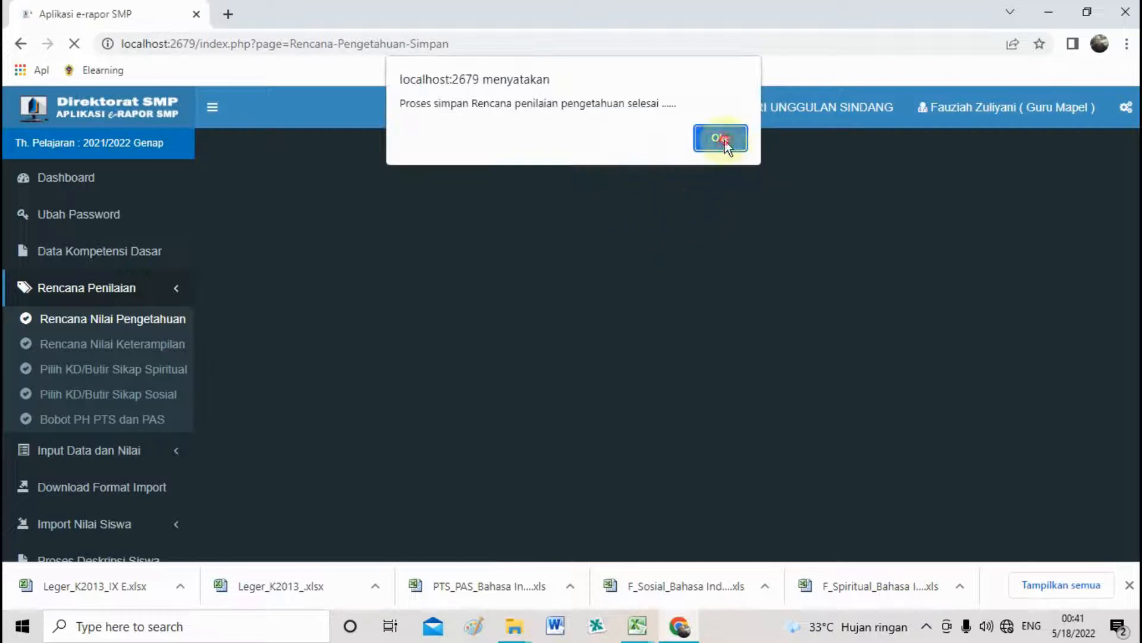
left_click(722, 138)
left_click(616, 210)
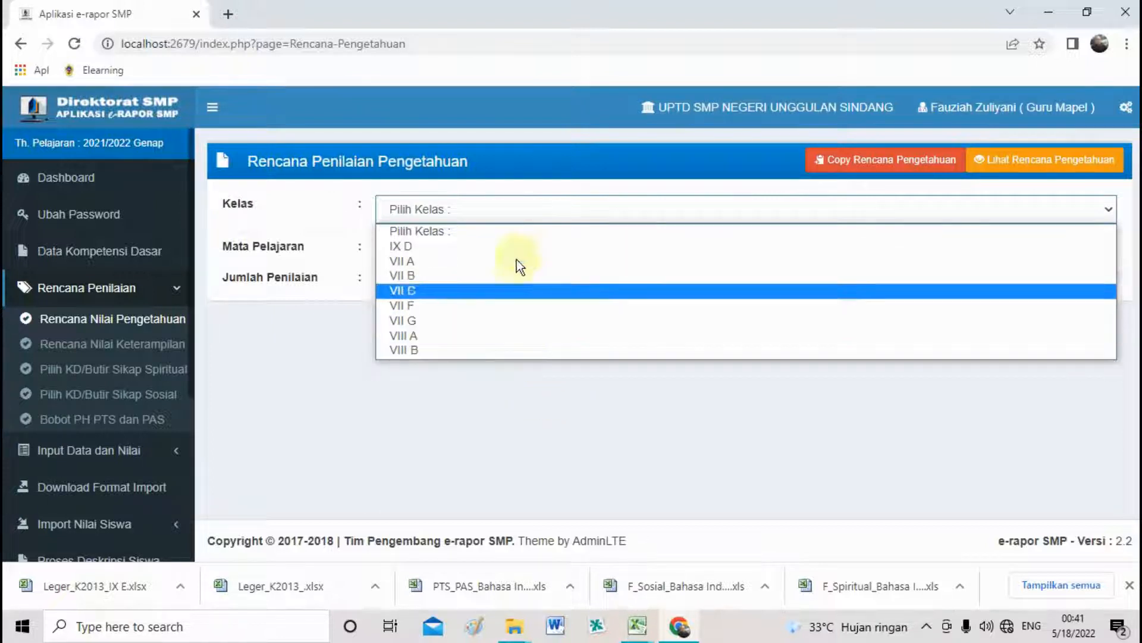
Choose class VII A, Seni dan Budaya, one assessment with the Tes Tulis technique.
left_click(470, 260)
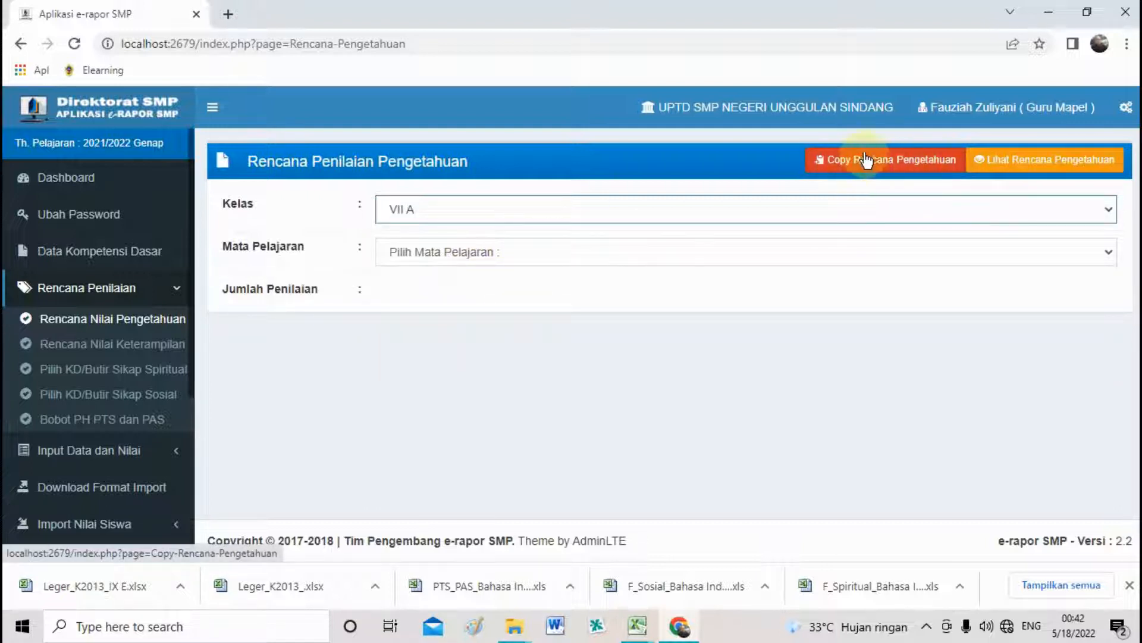
left_click(630, 250)
left_click(622, 289)
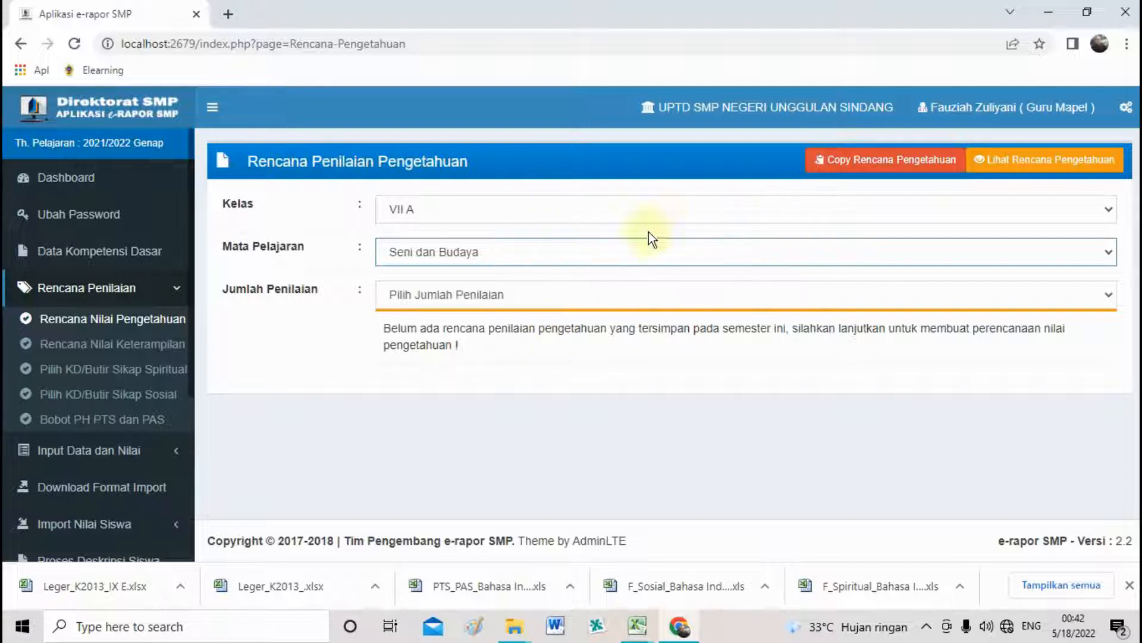
left_click(480, 290)
left_click(479, 289)
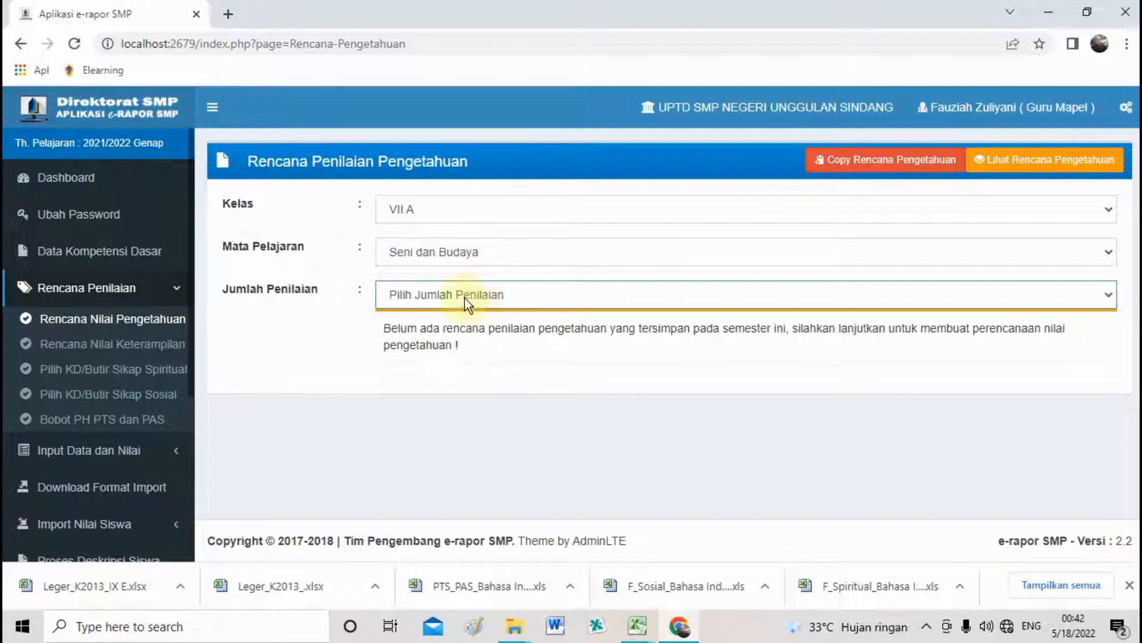
left_click(467, 297)
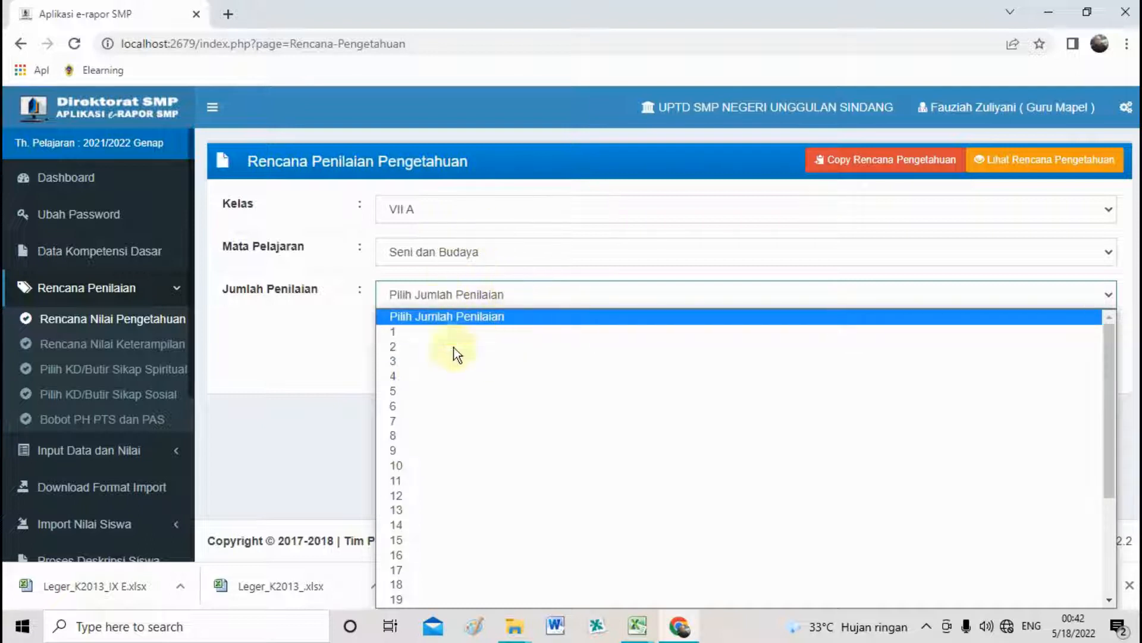
left_click(448, 332)
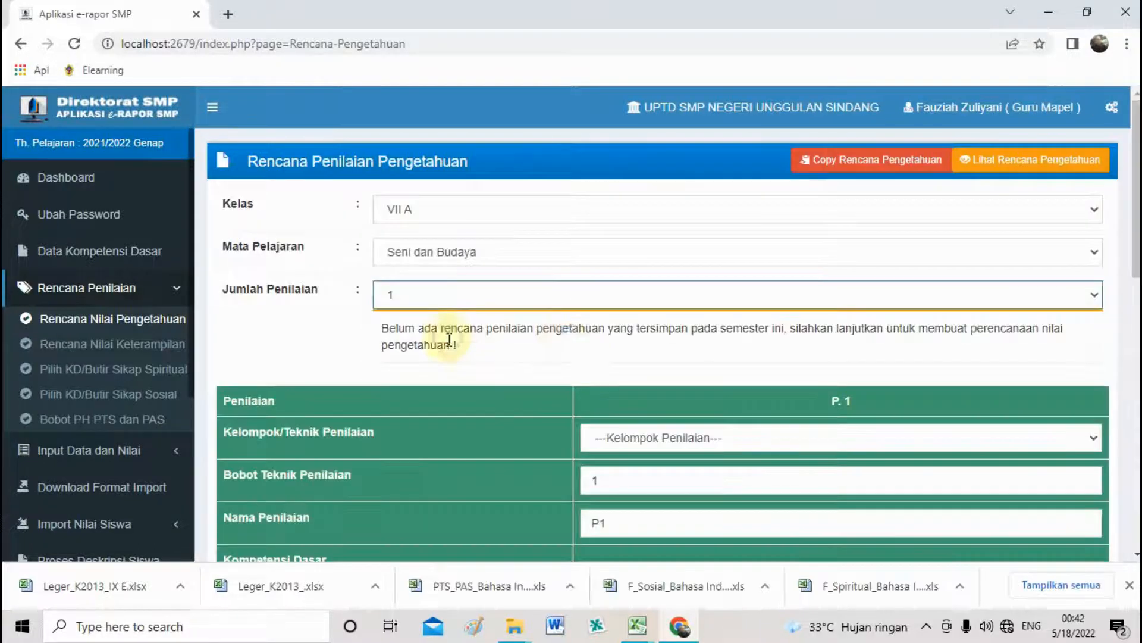
left_click(668, 441)
left_click(672, 470)
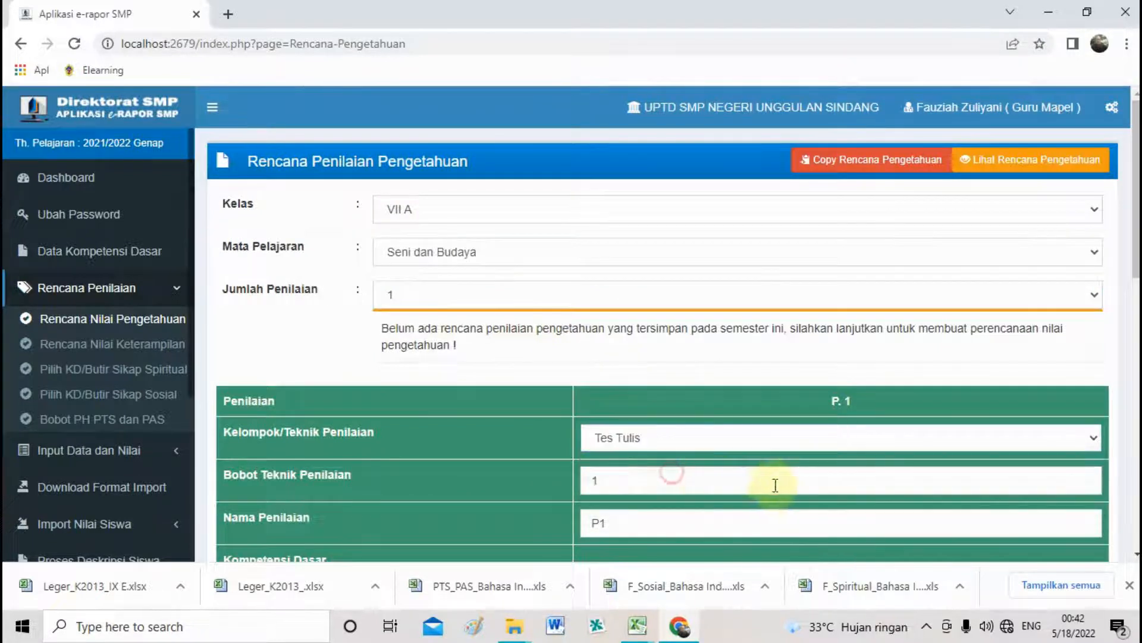
Tick every competency from 3.2.TT through 3.4.TR for P1.
scroll(785, 470, "down", 10)
scroll(833, 369, "up", 4)
left_click(841, 256)
left_click(842, 289)
left_click(841, 321)
left_click(841, 354)
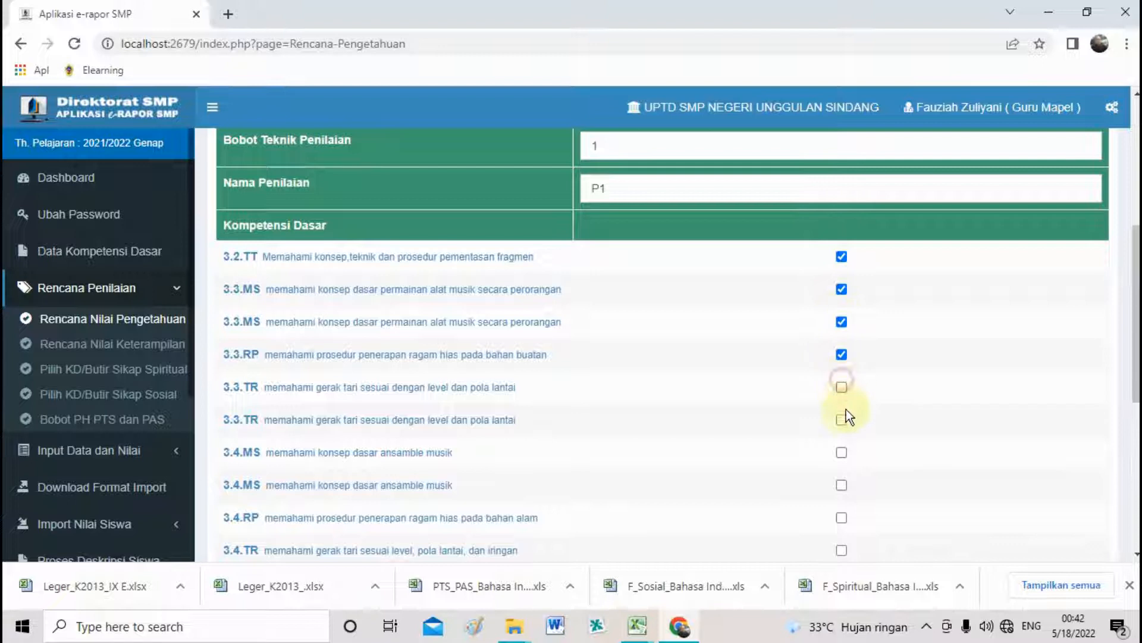
left_click(843, 420)
left_click(842, 387)
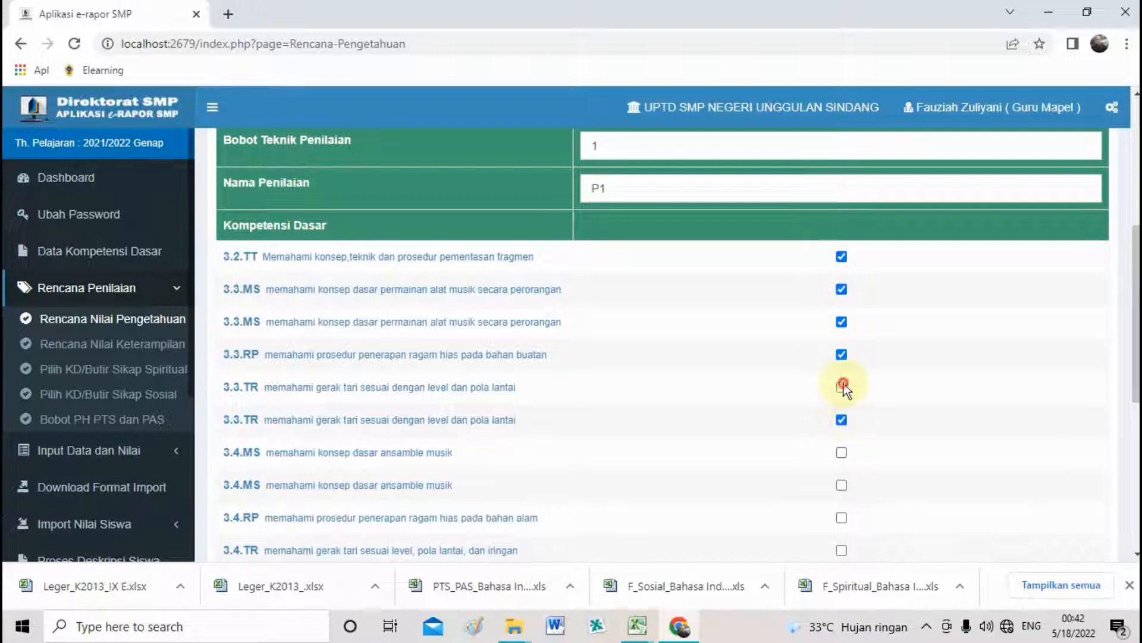
left_click(841, 485)
left_click(841, 452)
left_click(842, 517)
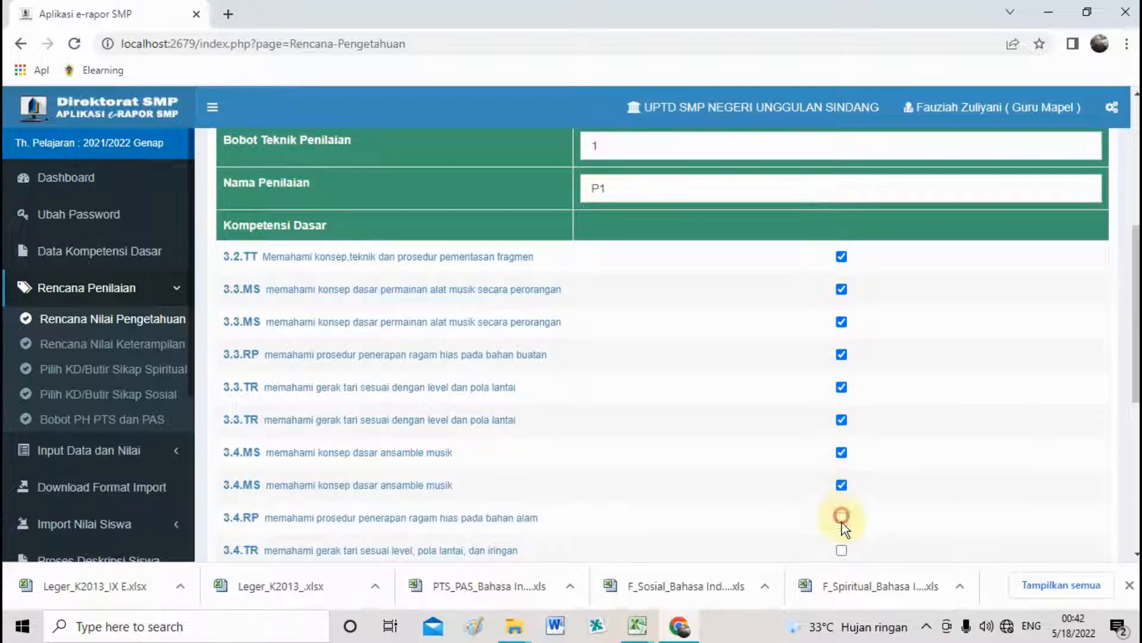
scroll(928, 547, "down", 2)
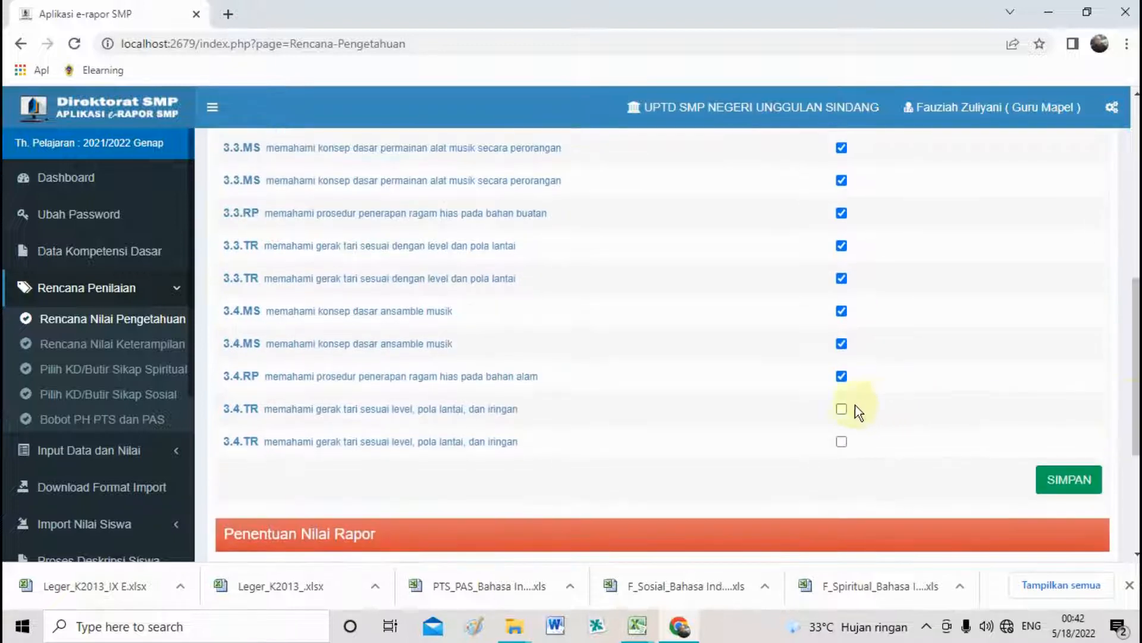
left_click(841, 441)
Save the Seni dan Budaya knowledge plan and confirm.
left_click(1047, 480)
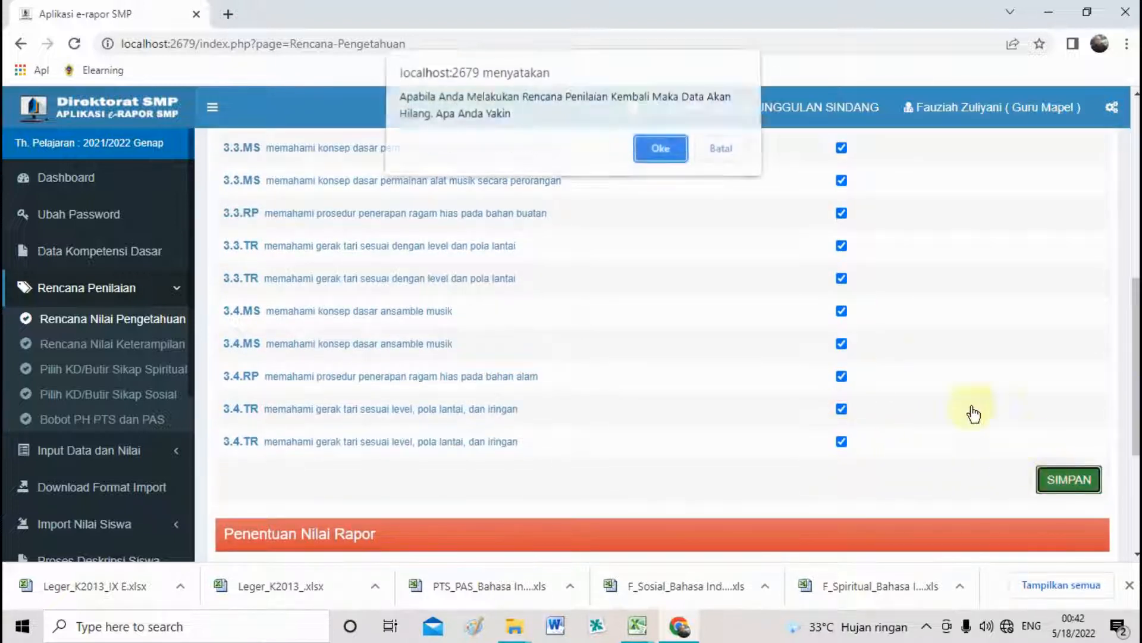
left_click(665, 159)
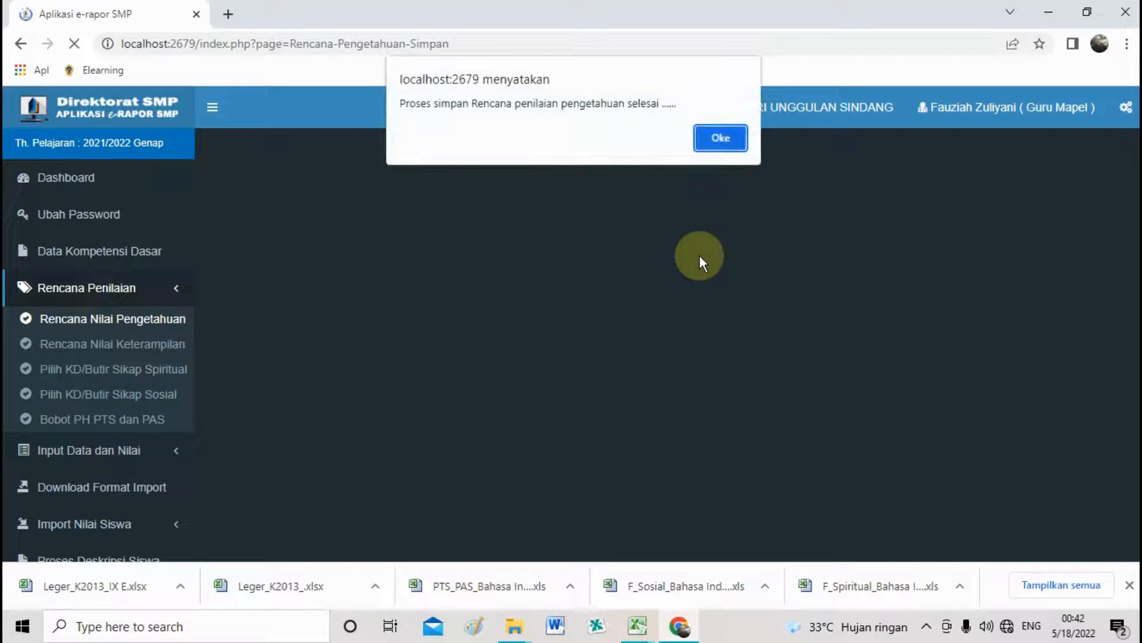
left_click(716, 149)
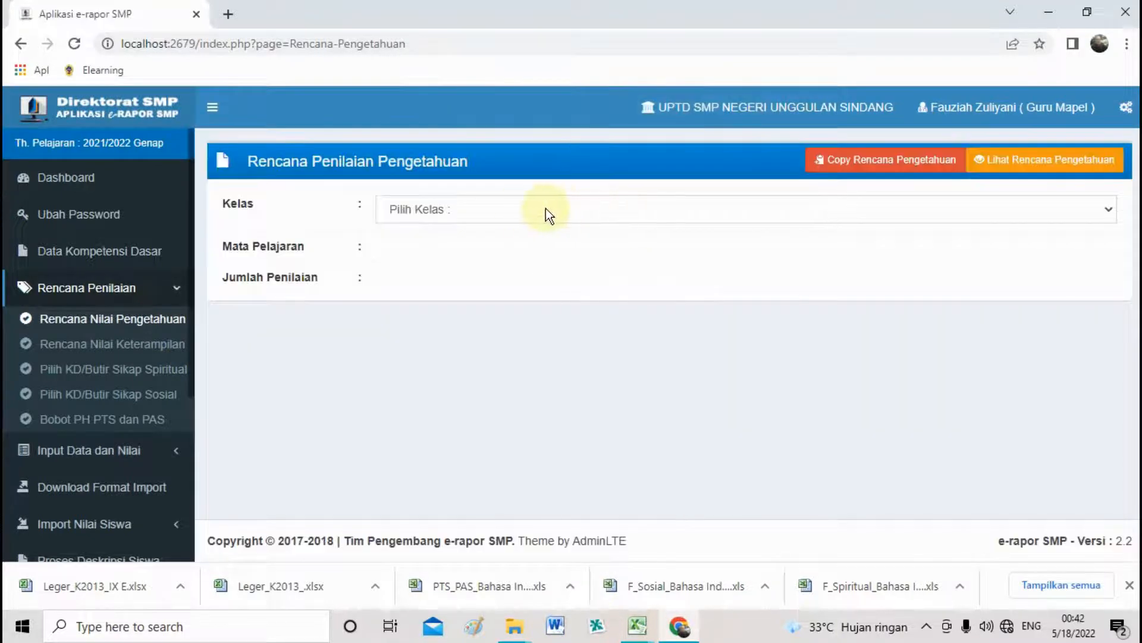
Open Copy Rencana Pengetahuan and pick source class VII A with Seni dan Budaya.
left_click(491, 208)
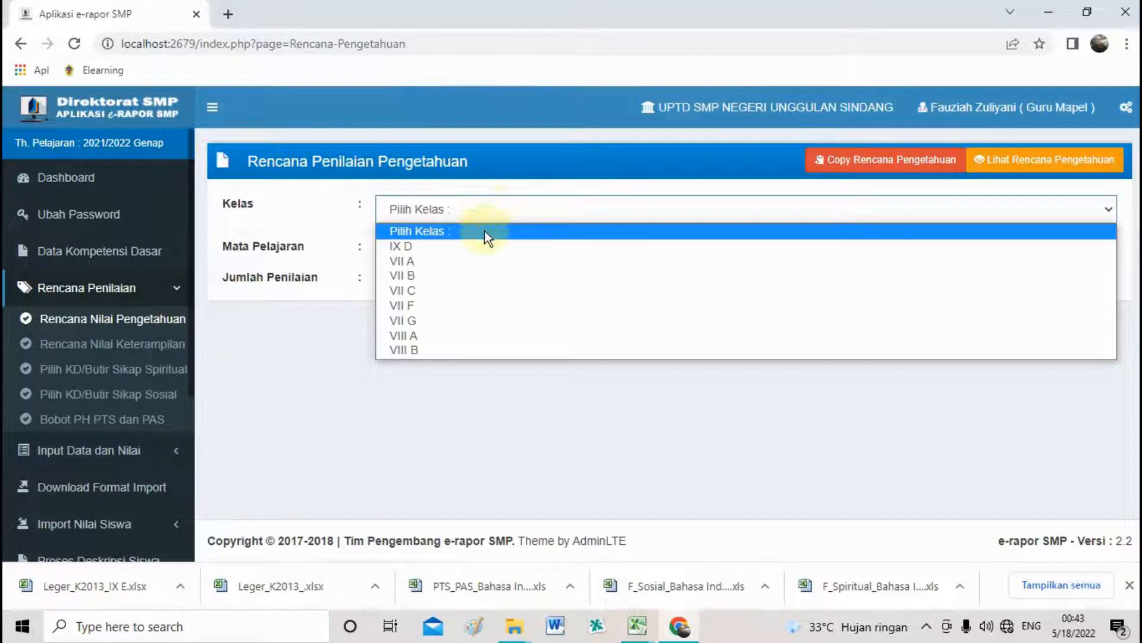
left_click(858, 394)
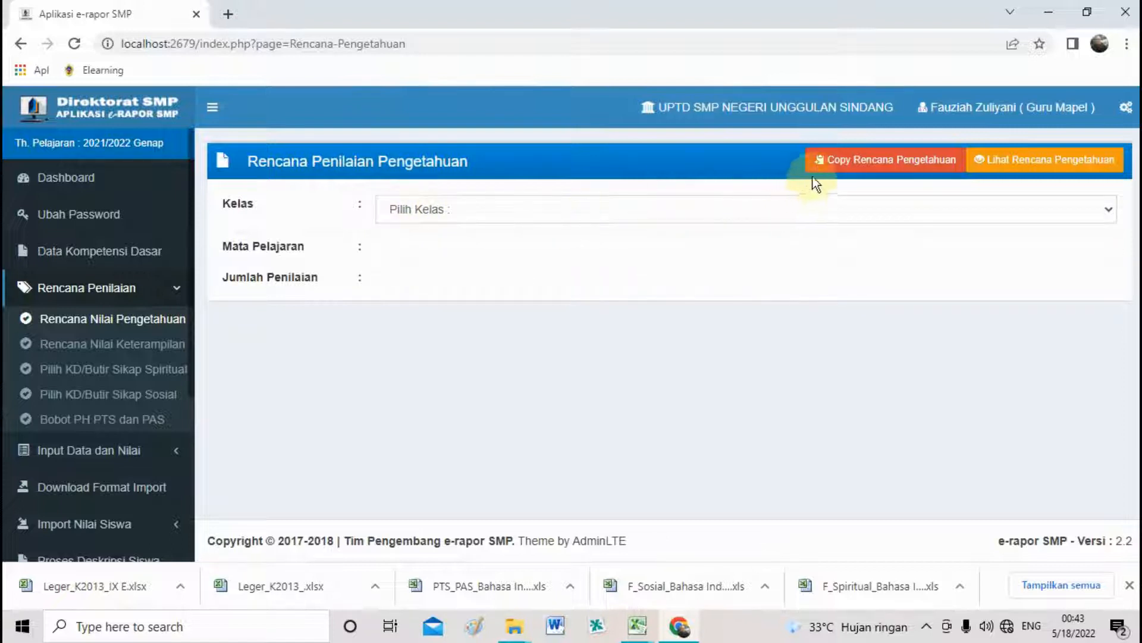
left_click(857, 168)
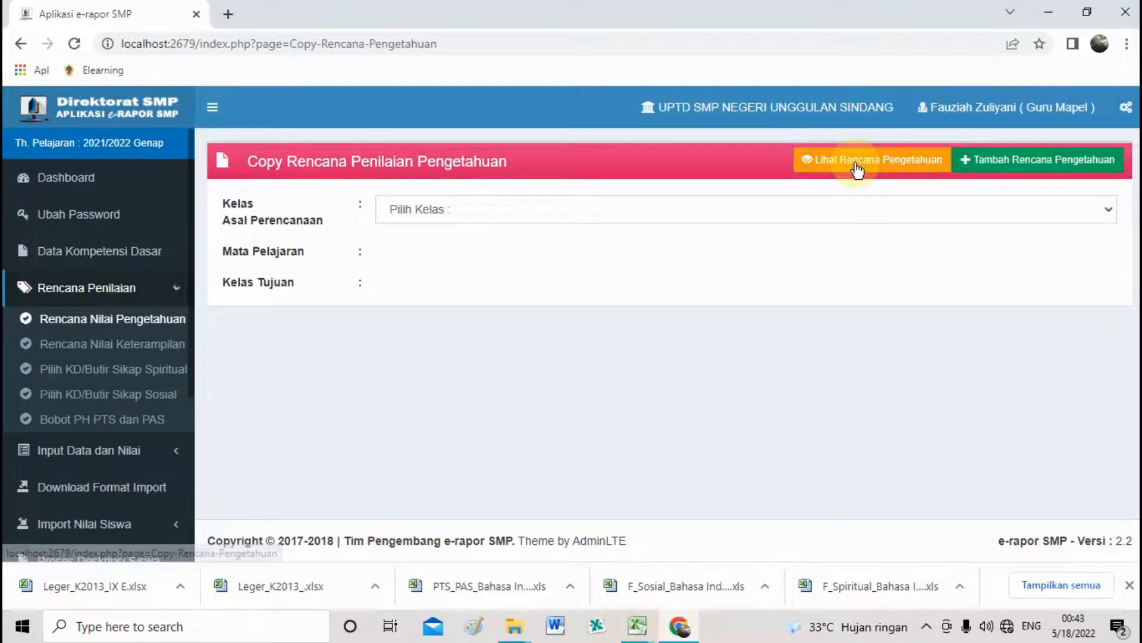
left_click(453, 209)
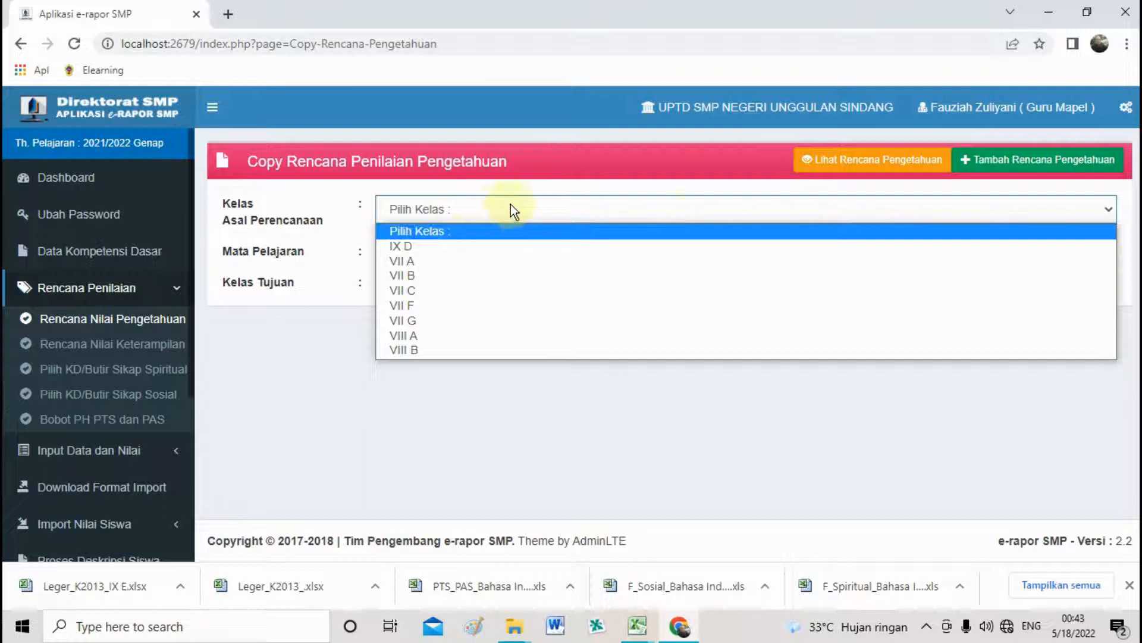
left_click(473, 263)
left_click(401, 263)
left_click(434, 293)
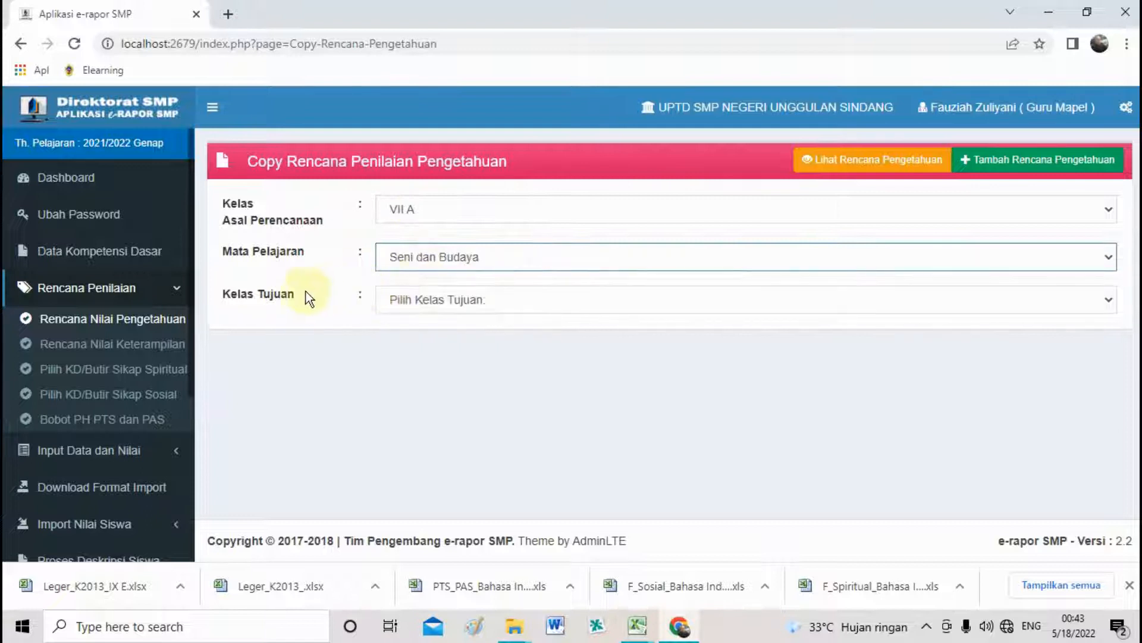
Copy the plan to destination class VII B and confirm.
left_click(431, 305)
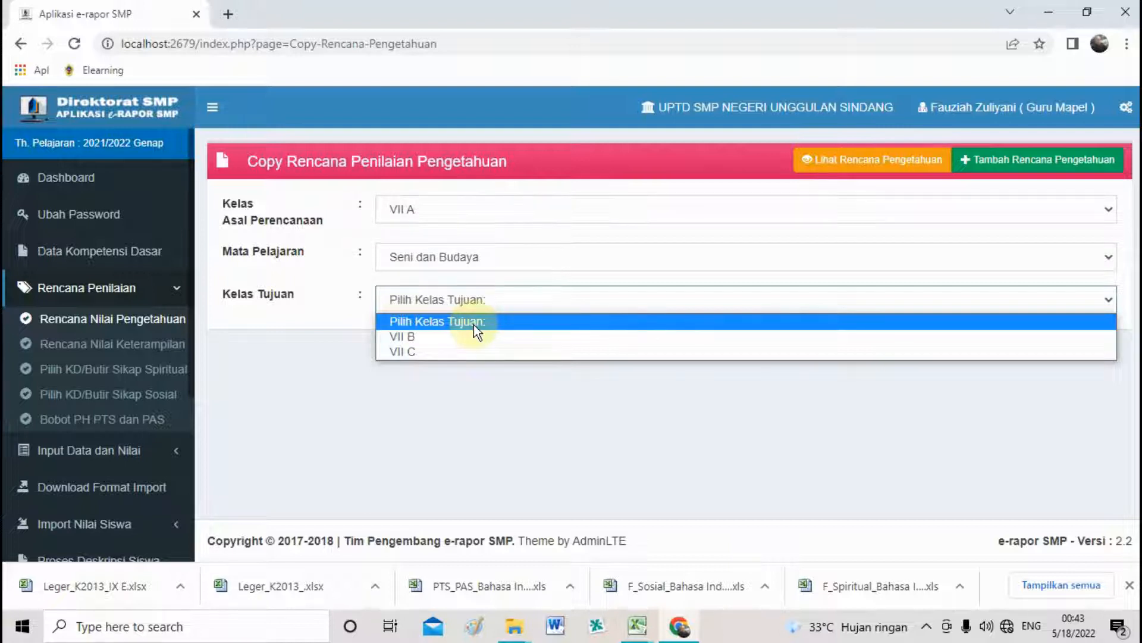
left_click(467, 337)
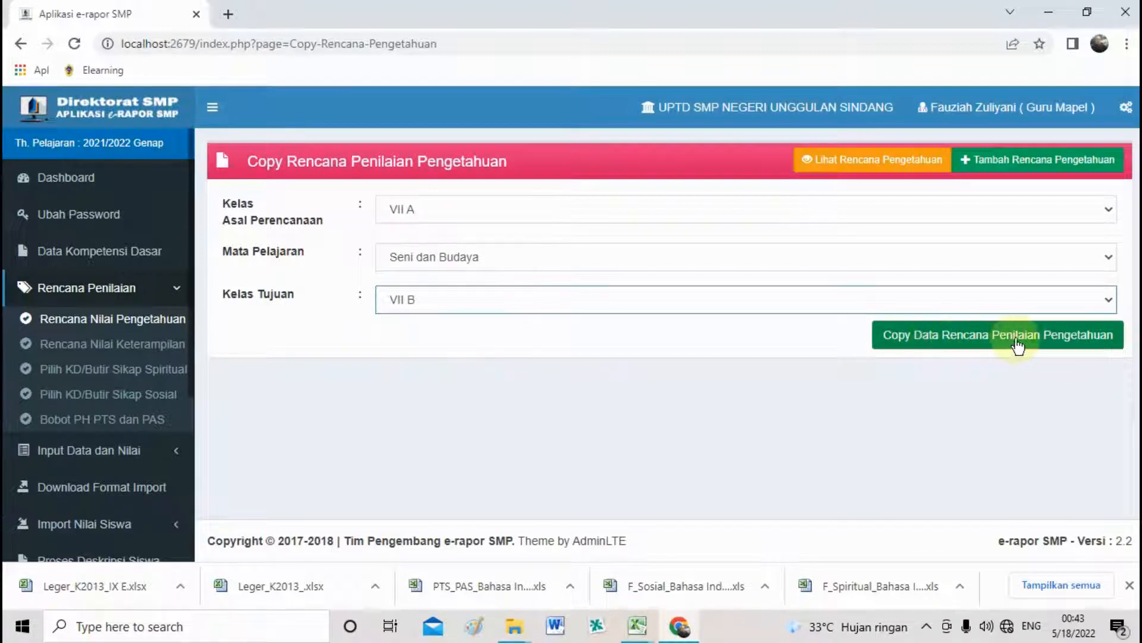
left_click(1058, 342)
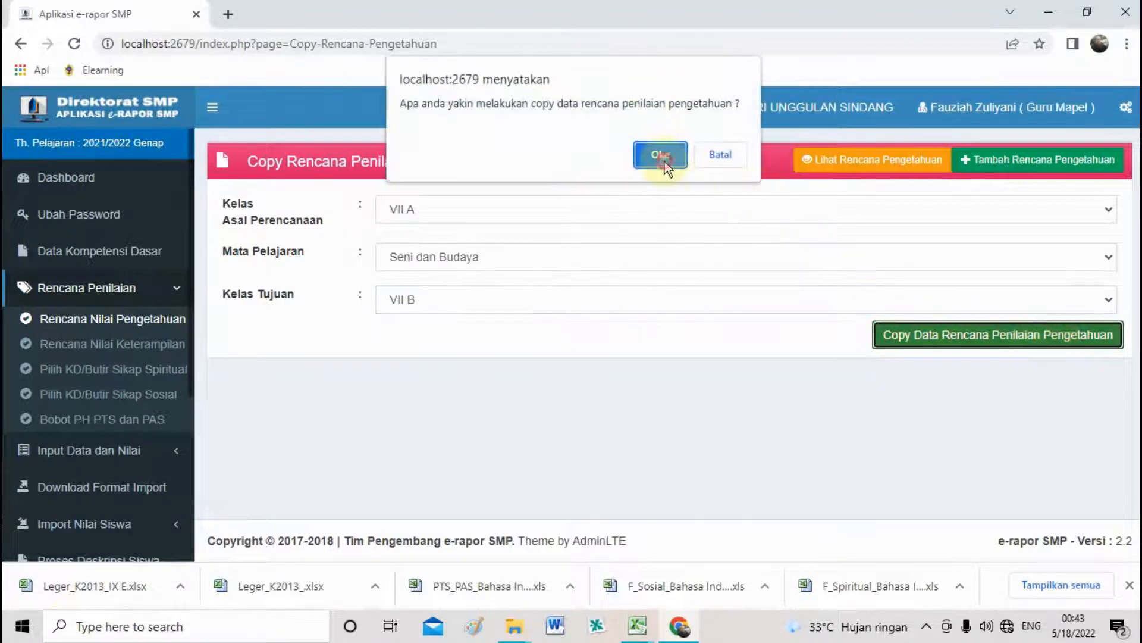
left_click(661, 155)
left_click(725, 139)
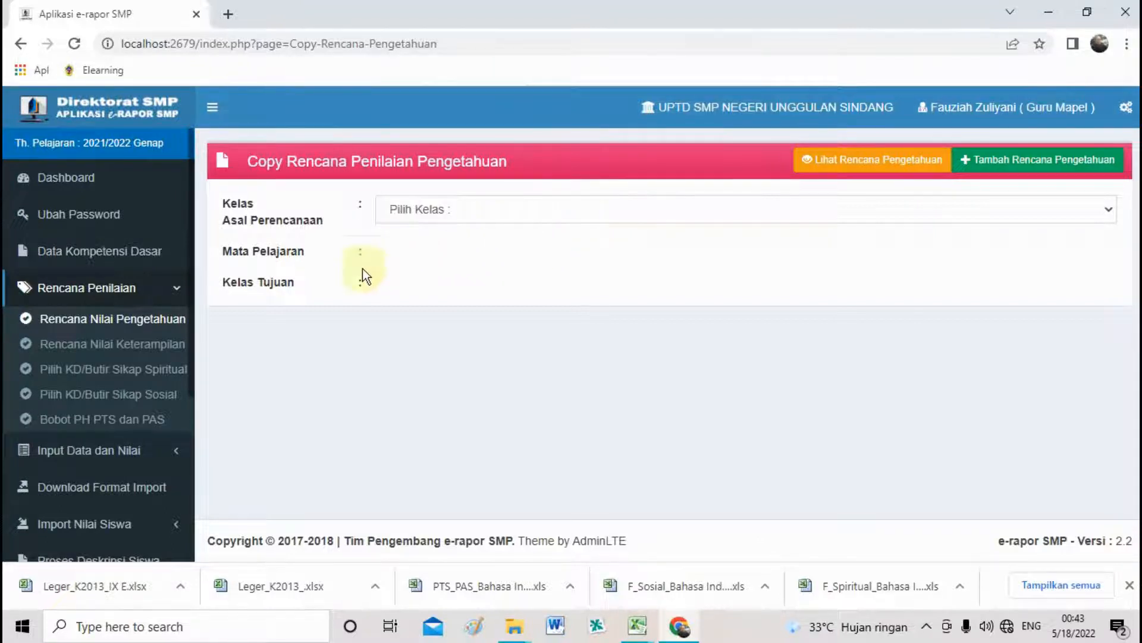
Set up a skills plan for IX D Bahasa Inggris with one Praktik assessment.
left_click(150, 354)
left_click(562, 214)
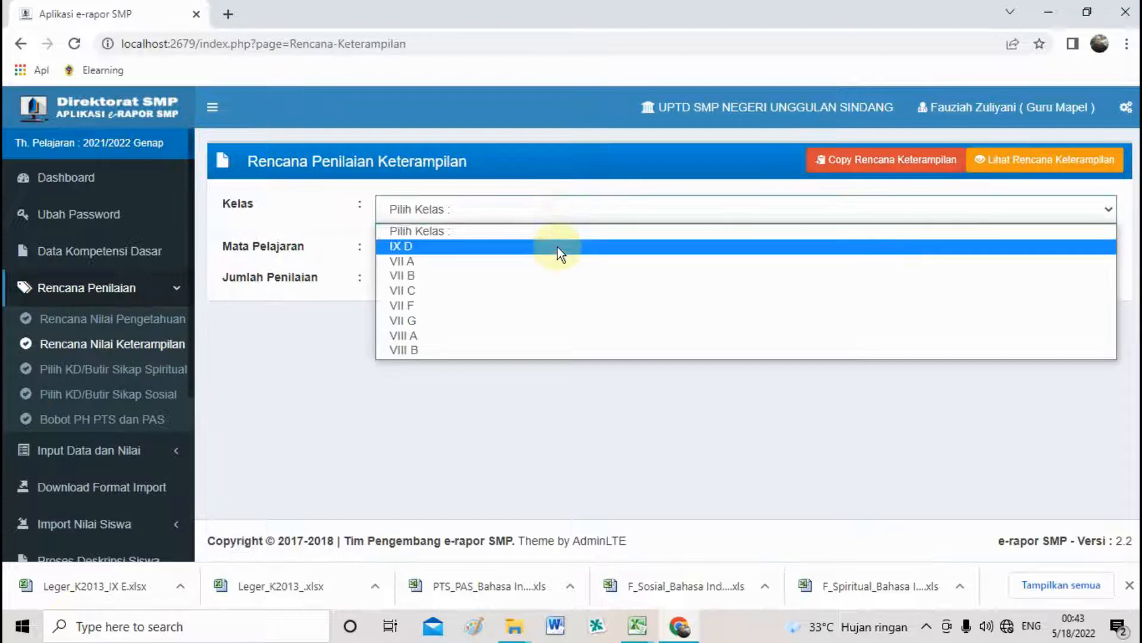
left_click(558, 248)
left_click(535, 252)
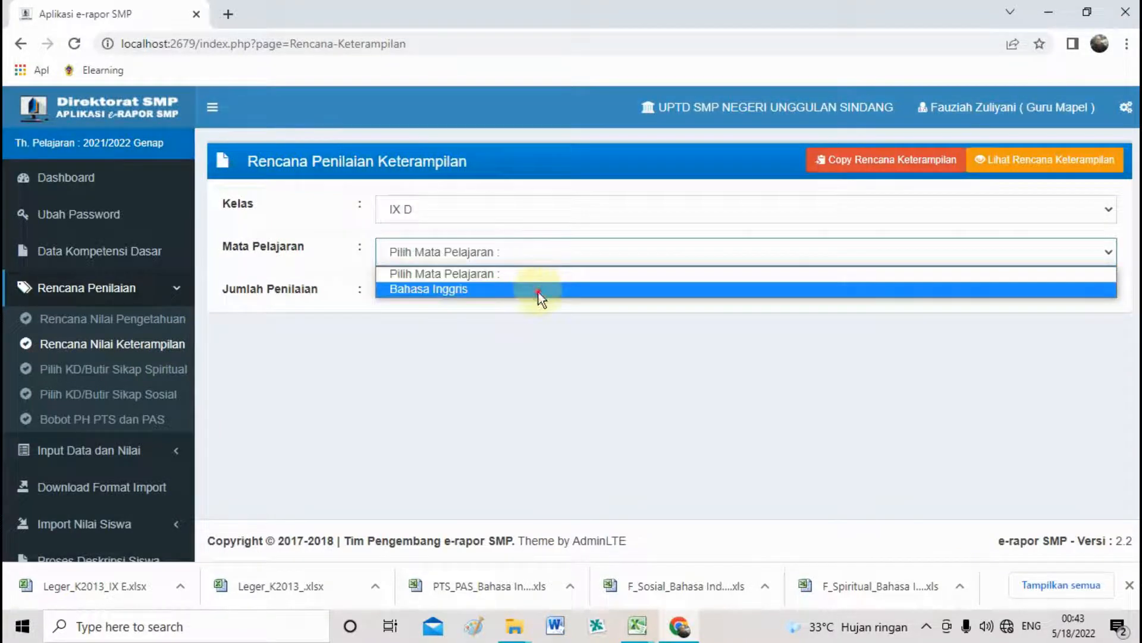
left_click(538, 290)
left_click(536, 295)
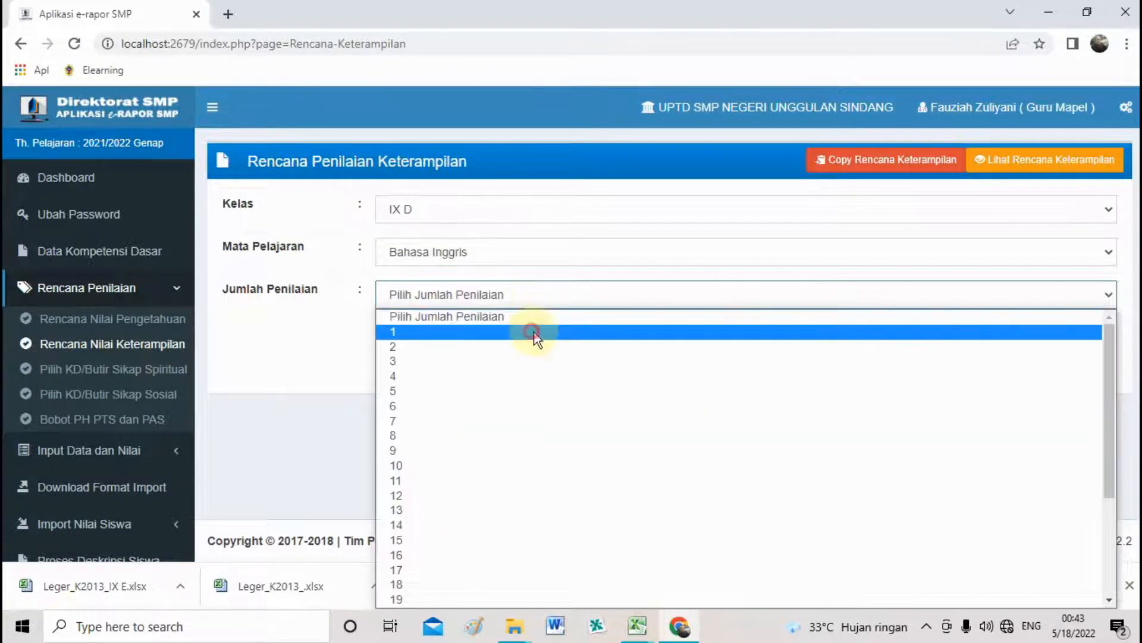
left_click(536, 332)
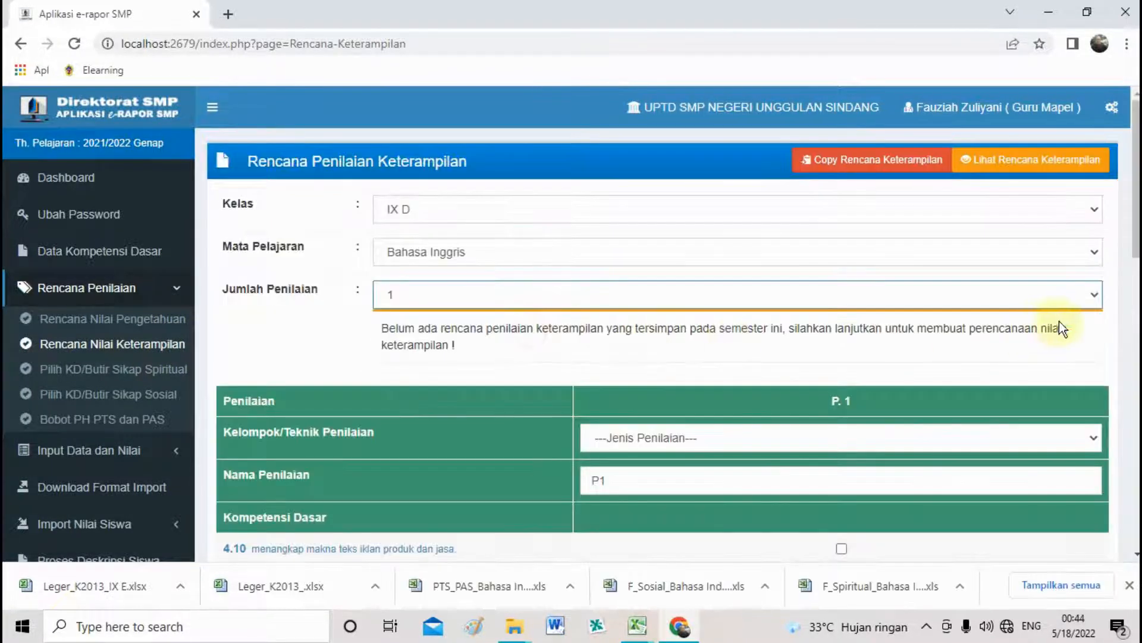
left_click(816, 441)
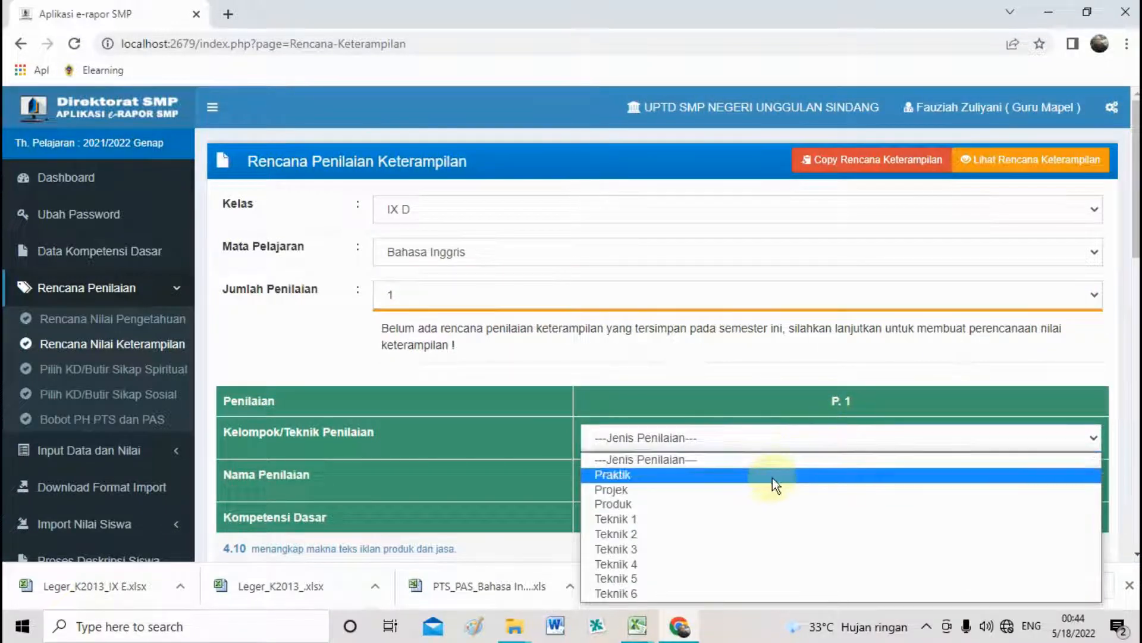
left_click(770, 481)
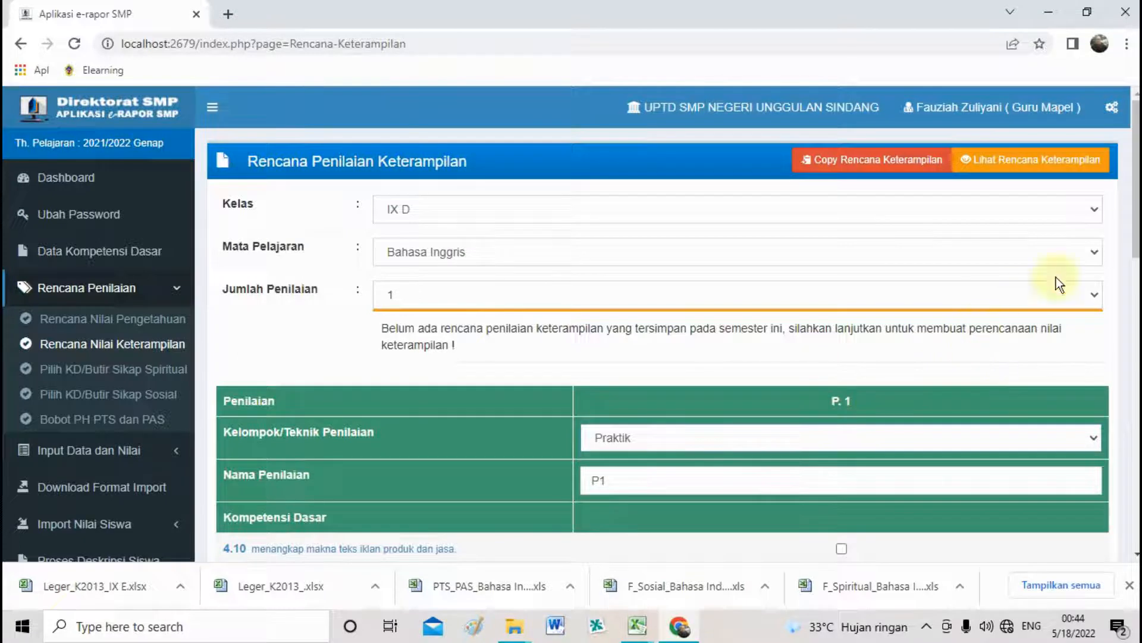
scroll(1056, 277, "down", 3)
scroll(1055, 278, "down", 1)
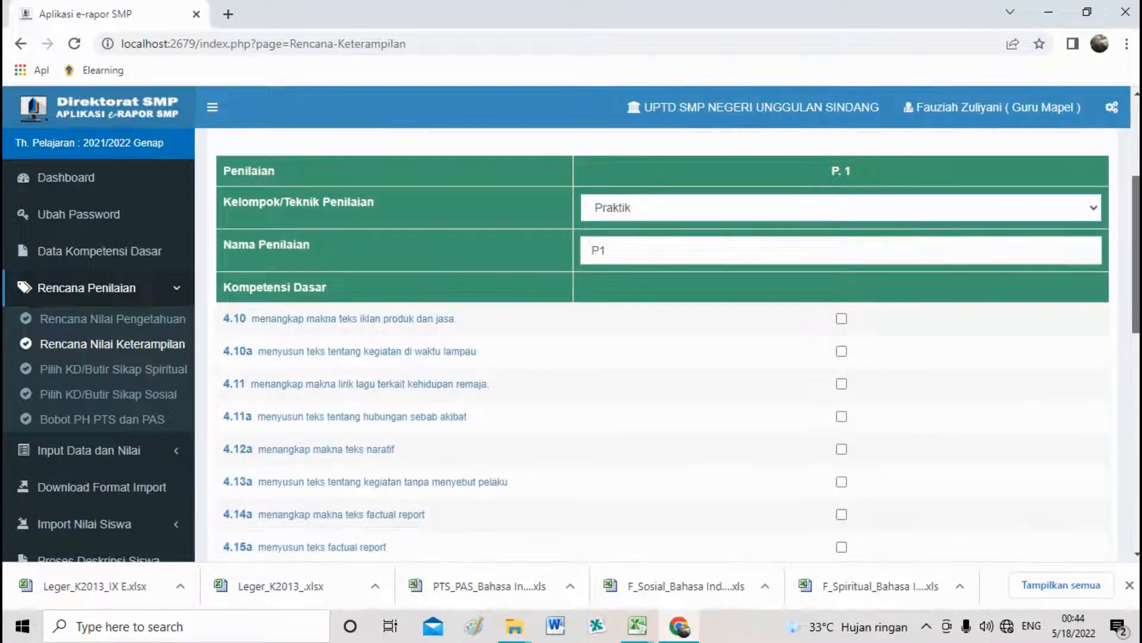
left_click(750, 211)
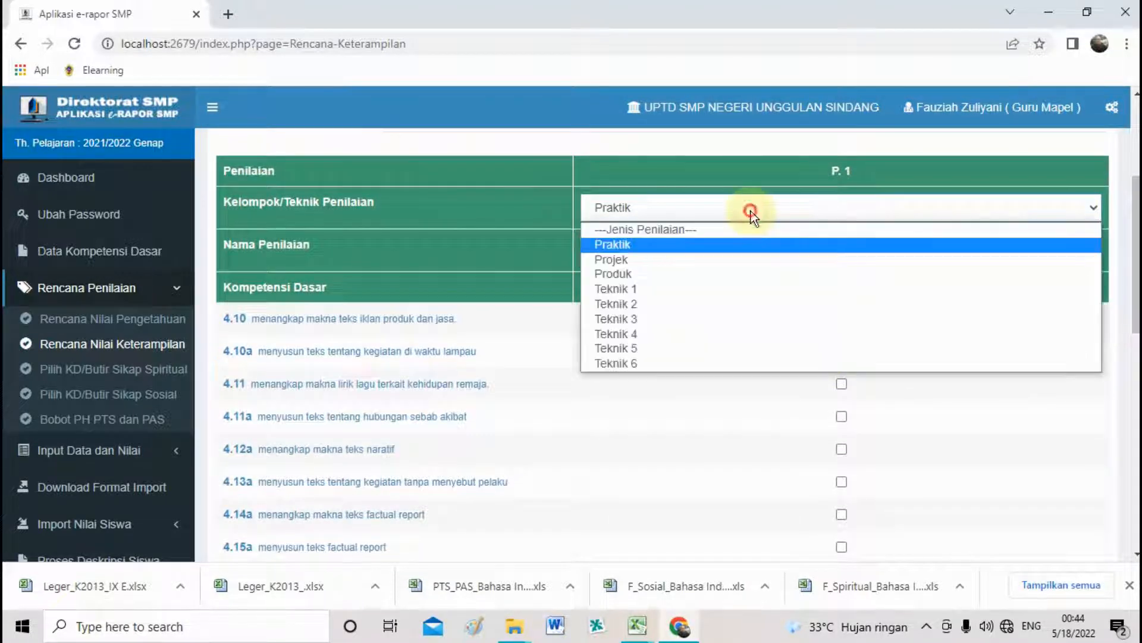
left_click(752, 216)
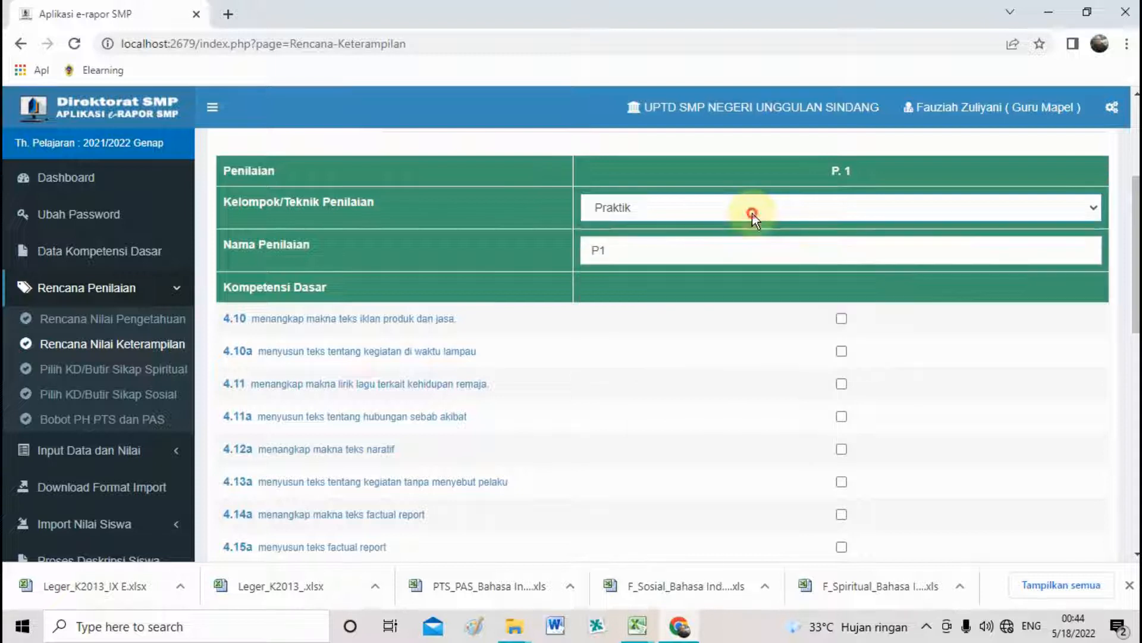
Tick KDs 4.10, 4.10a, 4.11, 4.12a, 4.13a, 4.15a, 4.3, 4.4.1, 4.4.2 and 4.9.2.
left_click(842, 318)
left_click(841, 351)
left_click(841, 383)
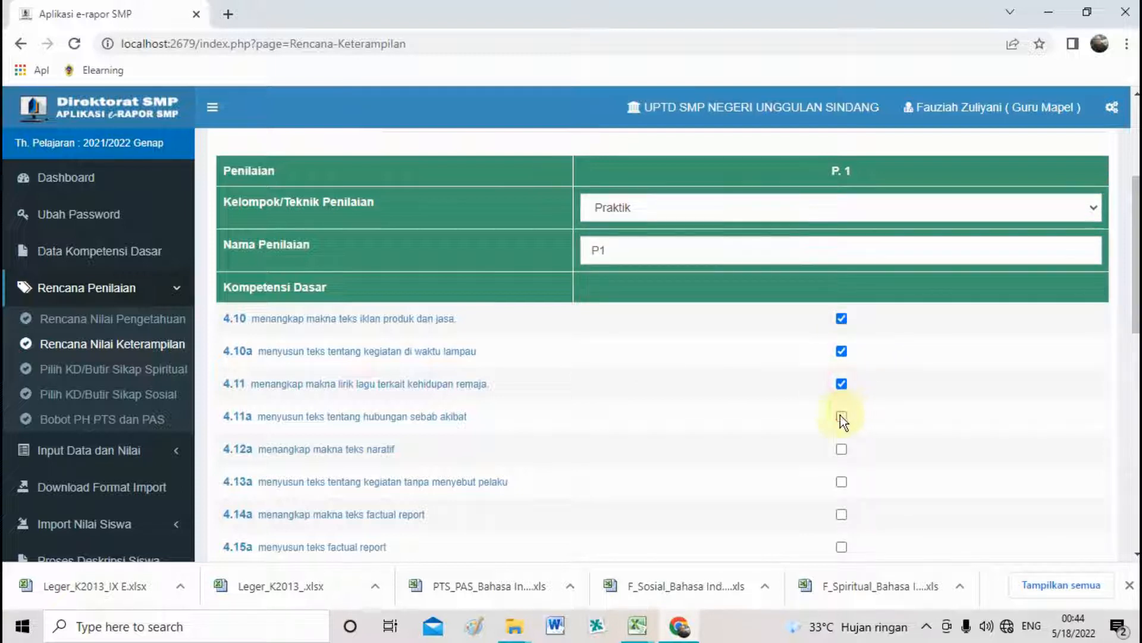
left_click(842, 448)
left_click(842, 481)
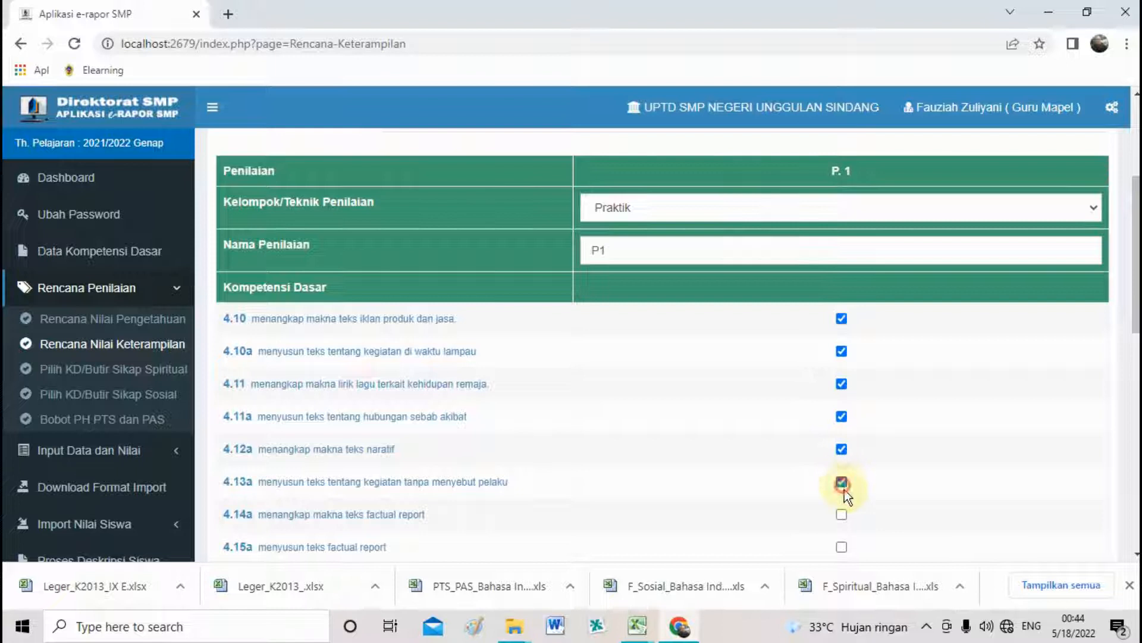
left_click(842, 547)
scroll(877, 340, "down", 5)
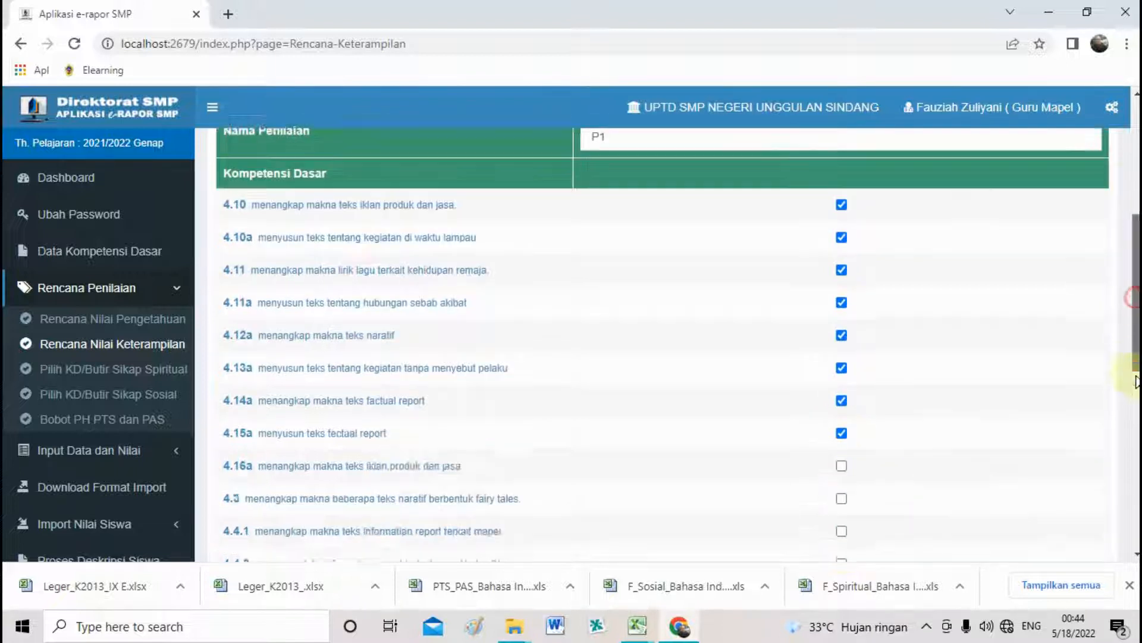
left_click(841, 339)
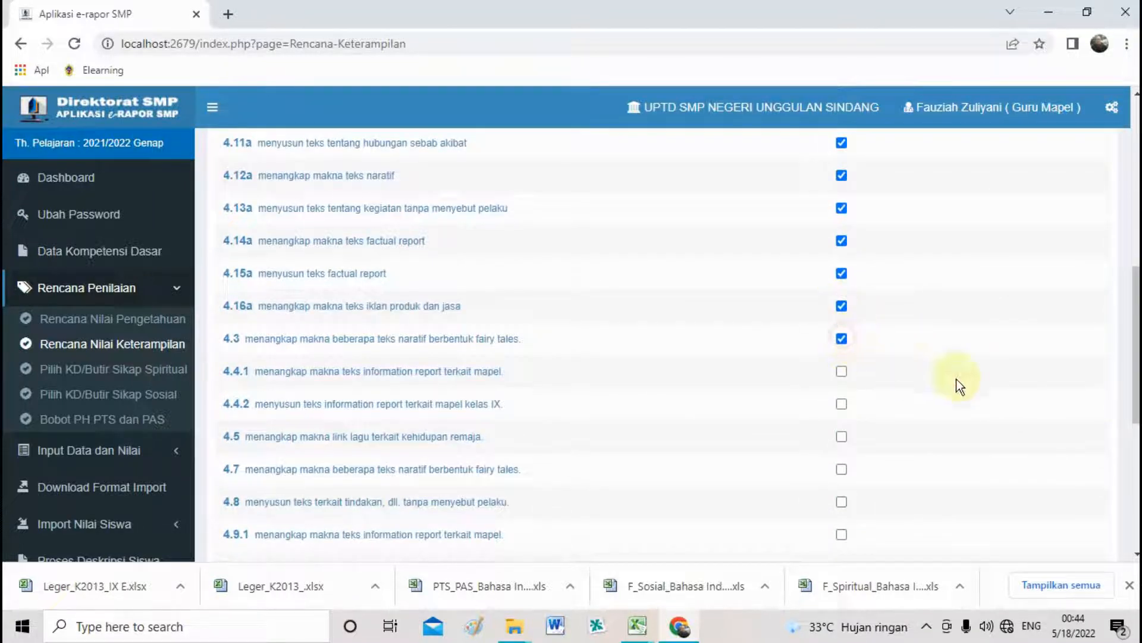
scroll(858, 206, "down", 3)
left_click(841, 180)
left_click(842, 213)
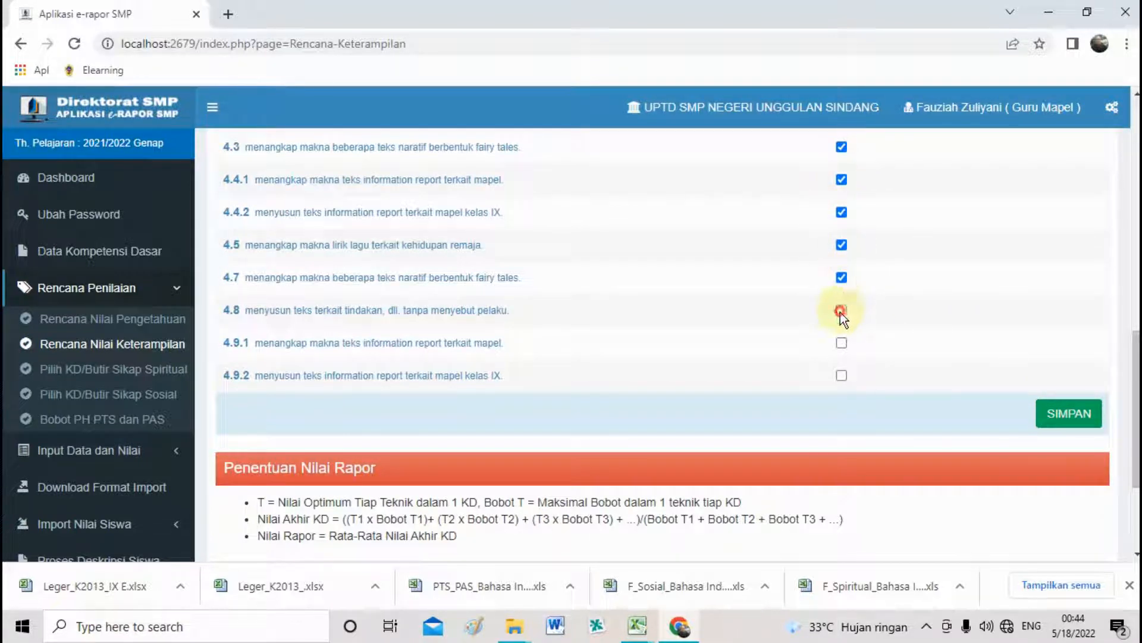
left_click(842, 375)
Save and confirm the skills plan, then go to the spiritual attitude plan.
left_click(1065, 413)
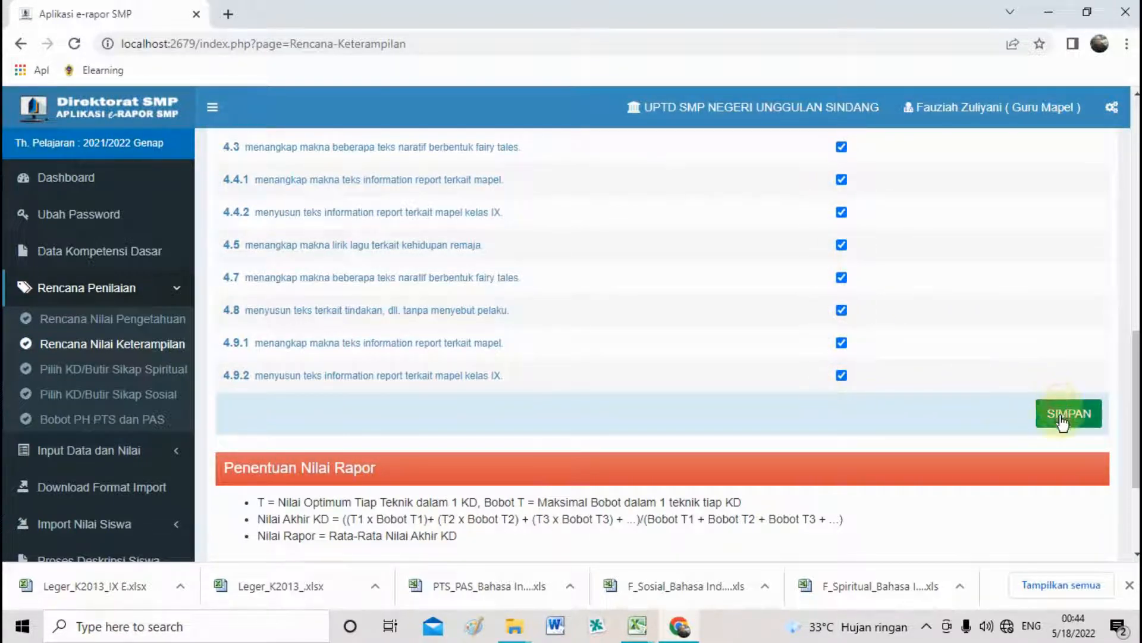
left_click(672, 164)
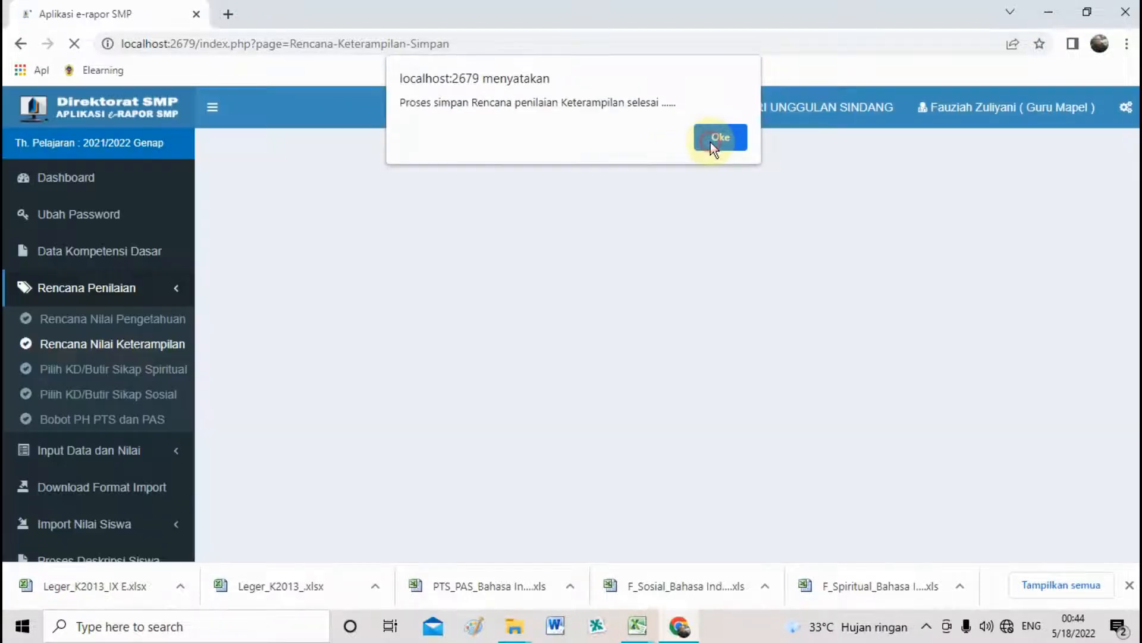
left_click(710, 141)
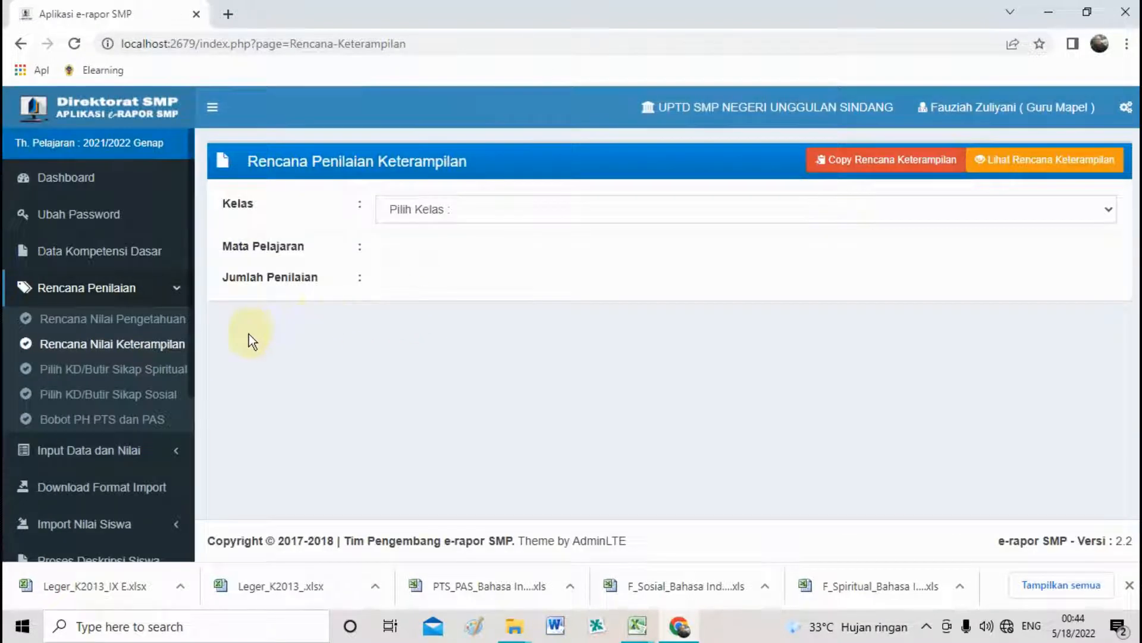
left_click(164, 376)
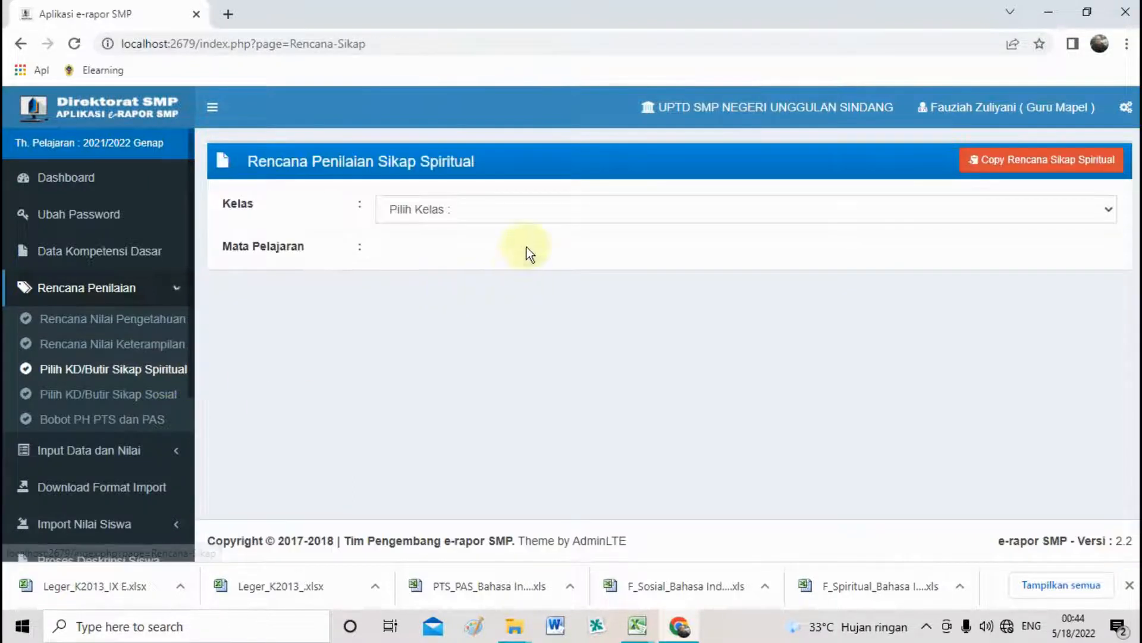
Select Kelas IX D and Bahasa Inggris for the spiritual attitude plan.
left_click(523, 206)
left_click(527, 245)
left_click(524, 251)
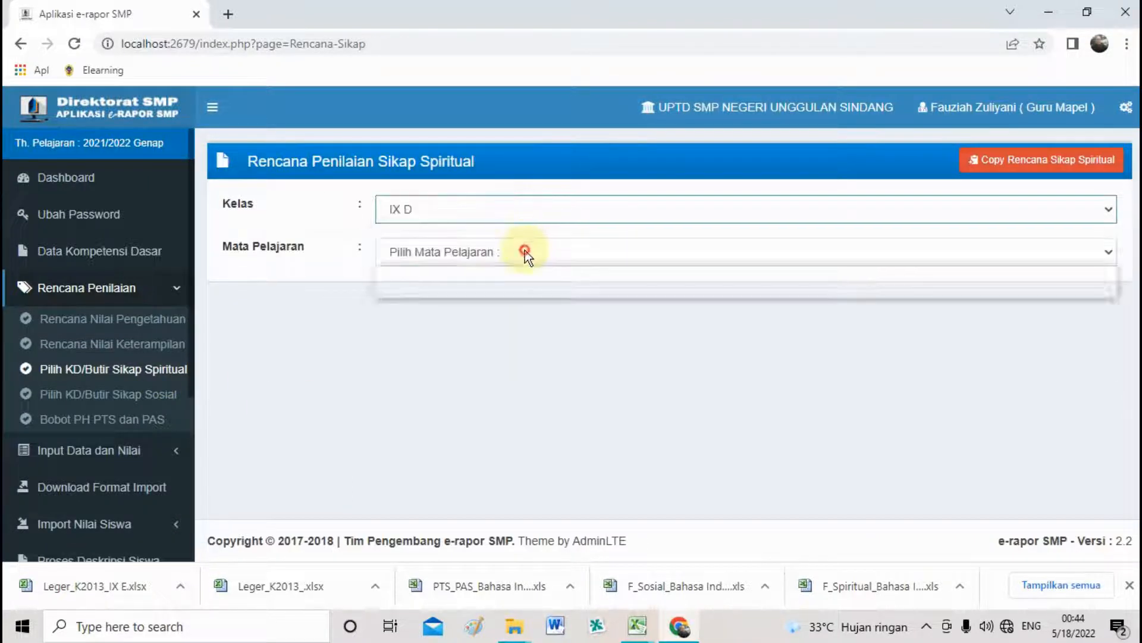
left_click(522, 288)
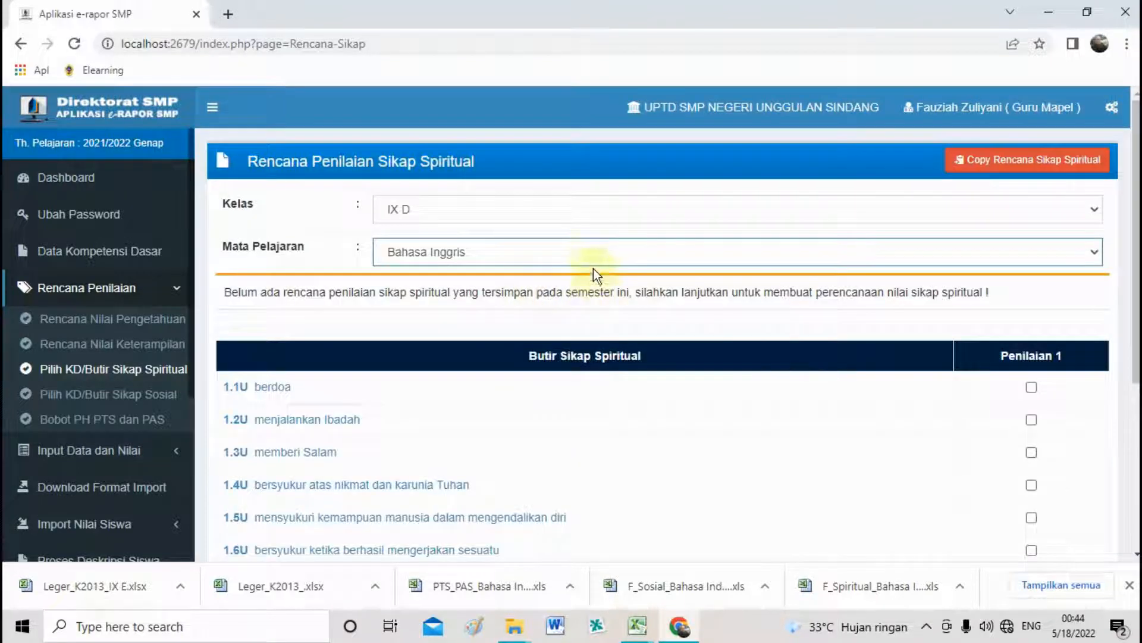
left_click(593, 252)
left_click(593, 251)
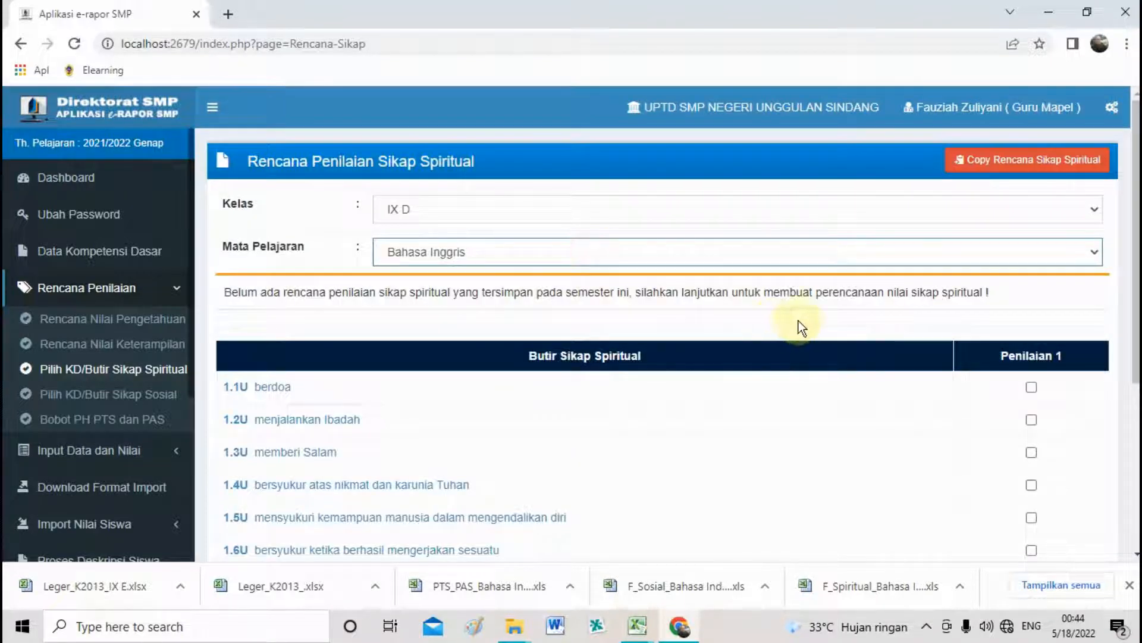
Tick Penilaian 1 for every spiritual item, 1.1U berdoa through 1.91U.
left_click(1032, 387)
left_click(1032, 419)
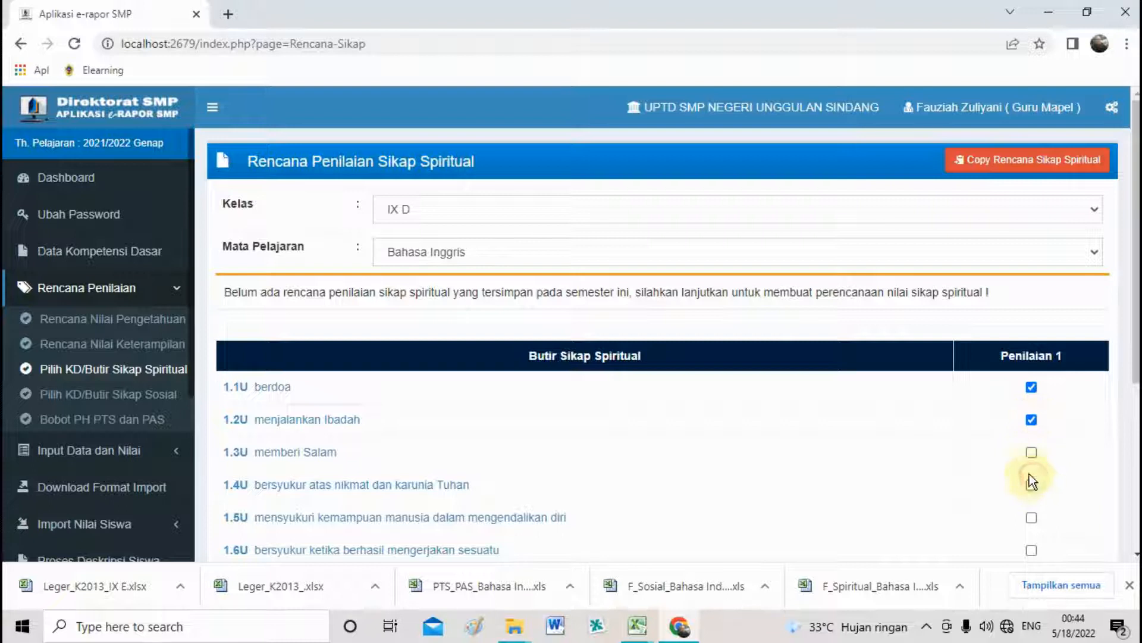
left_click(1032, 452)
left_click(1032, 517)
left_click(1032, 485)
left_click_drag(1137, 299, 1137, 369)
left_click(1032, 435)
left_click(1033, 470)
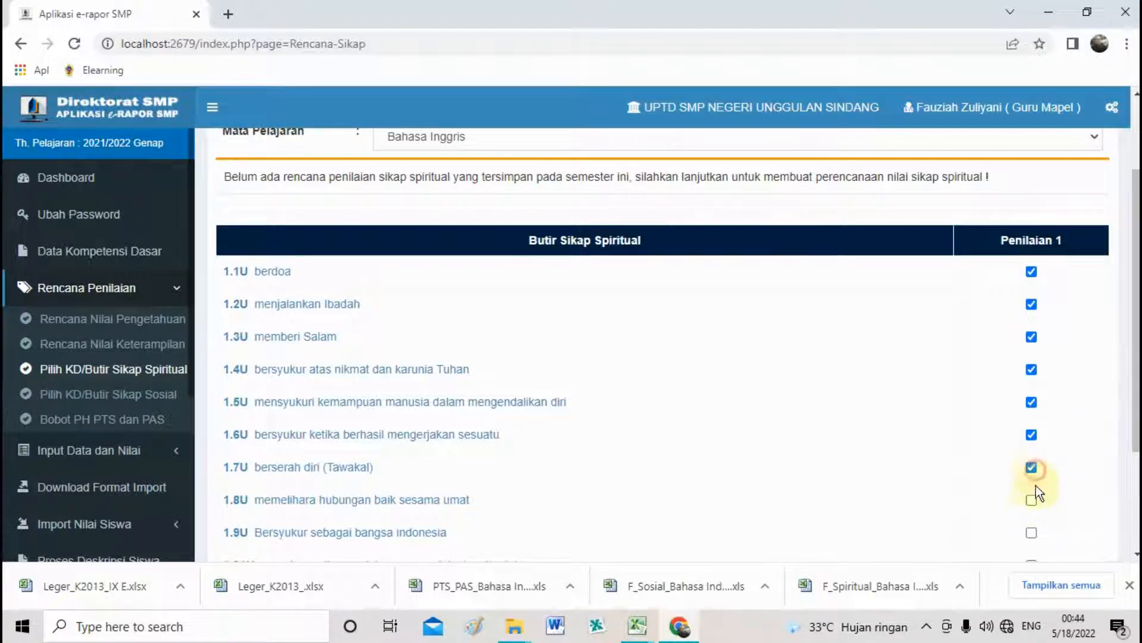
left_click(1032, 532)
left_click_drag(1137, 297, 1137, 369)
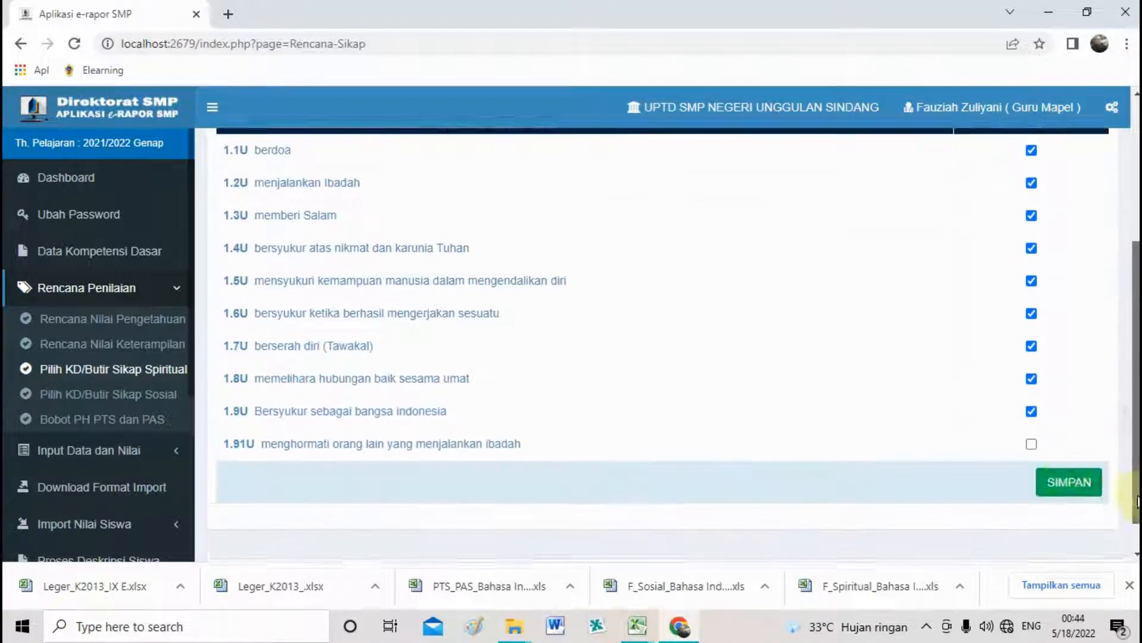
left_click(1028, 442)
Save the spiritual attitude plan and confirm both dialogs.
left_click(1066, 476)
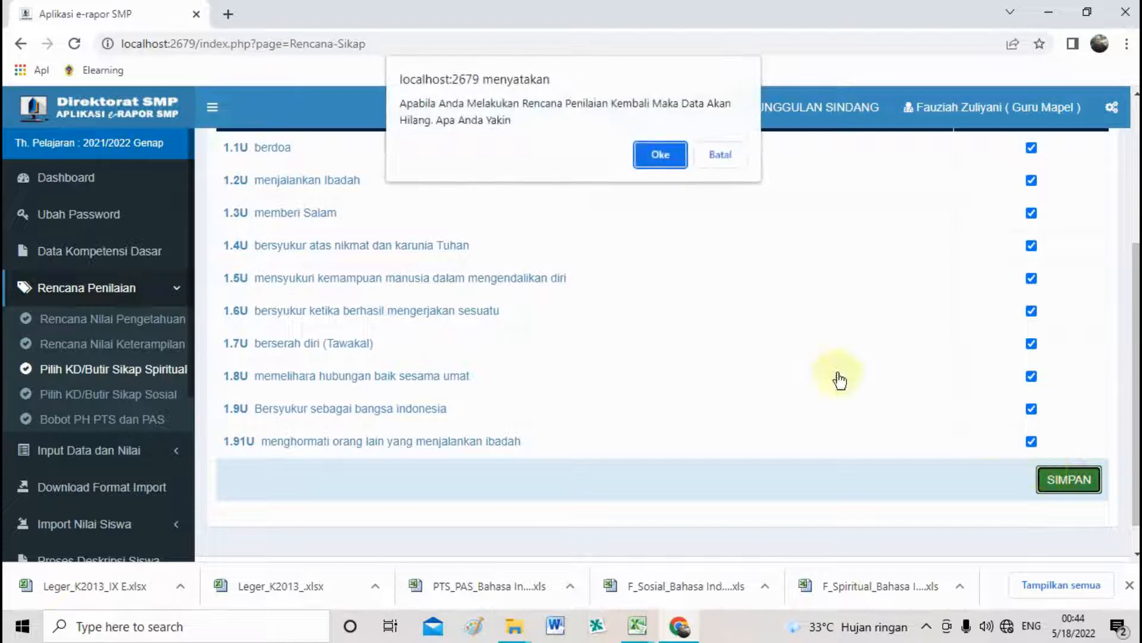
left_click(654, 156)
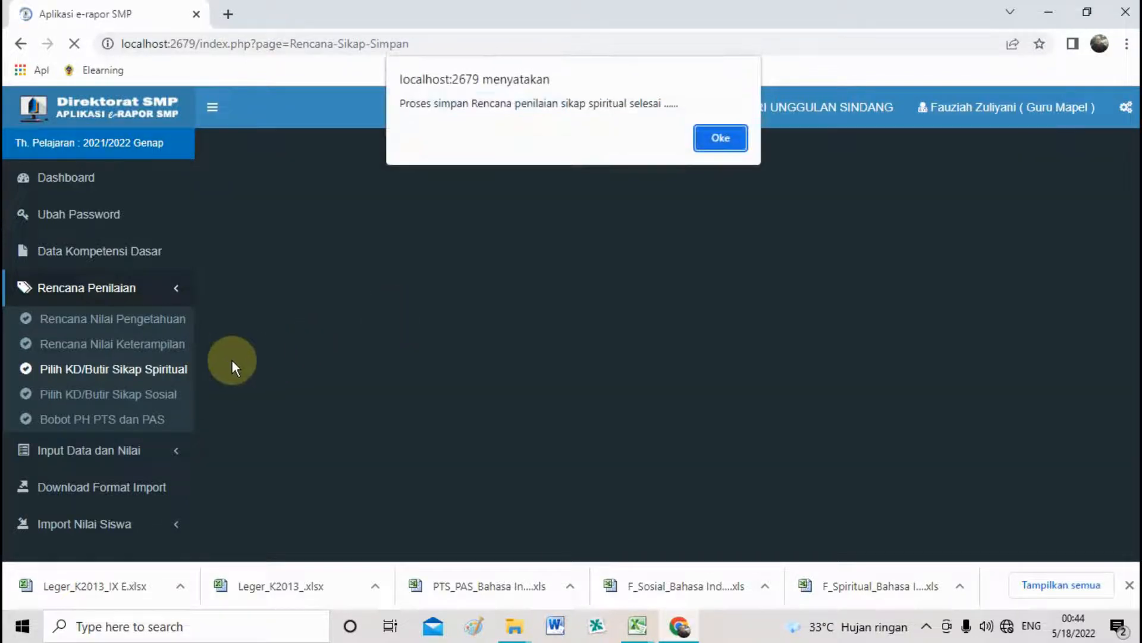
left_click(716, 140)
left_click(166, 394)
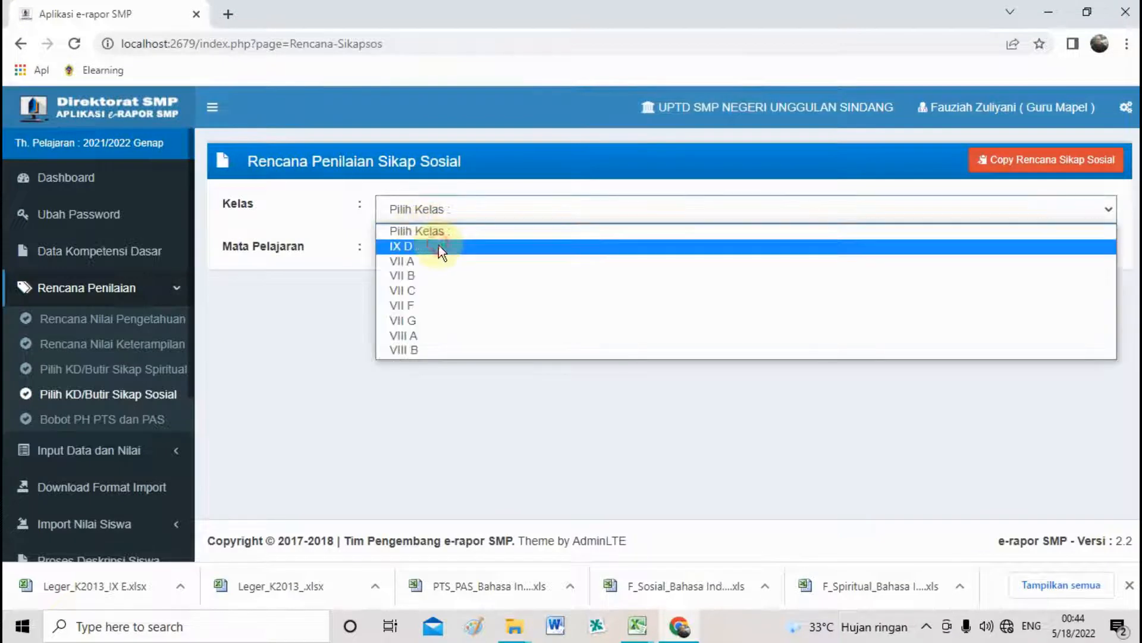
Choose IX D and Bahasa Inggris and tick Penilaian 1 for social items 2.1U–2.6U.
left_click(438, 245)
left_click(439, 249)
left_click(448, 286)
left_click(943, 386)
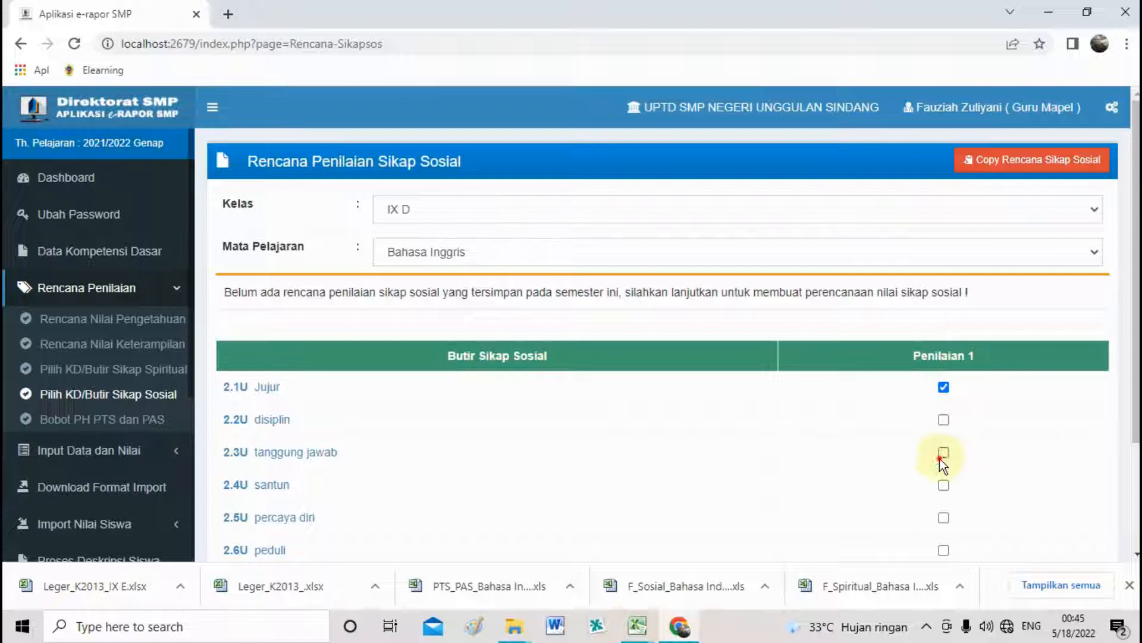
left_click(944, 422)
left_click(944, 550)
scroll(981, 523, "down", 1)
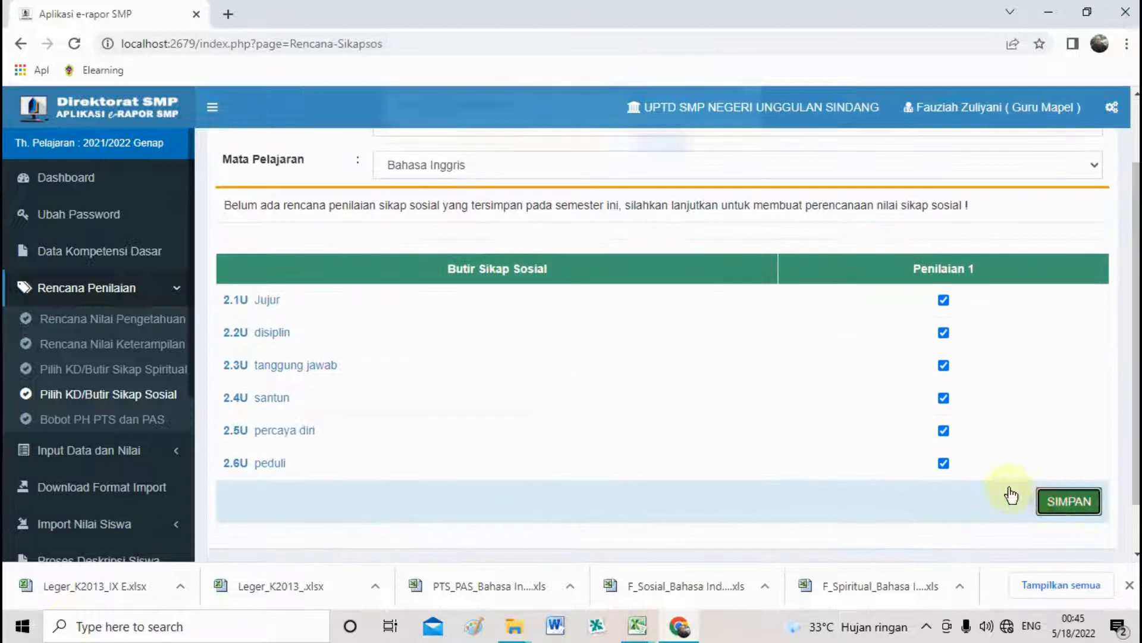
Save the social attitude plan and confirm both dialogs.
left_click(1066, 501)
left_click(659, 163)
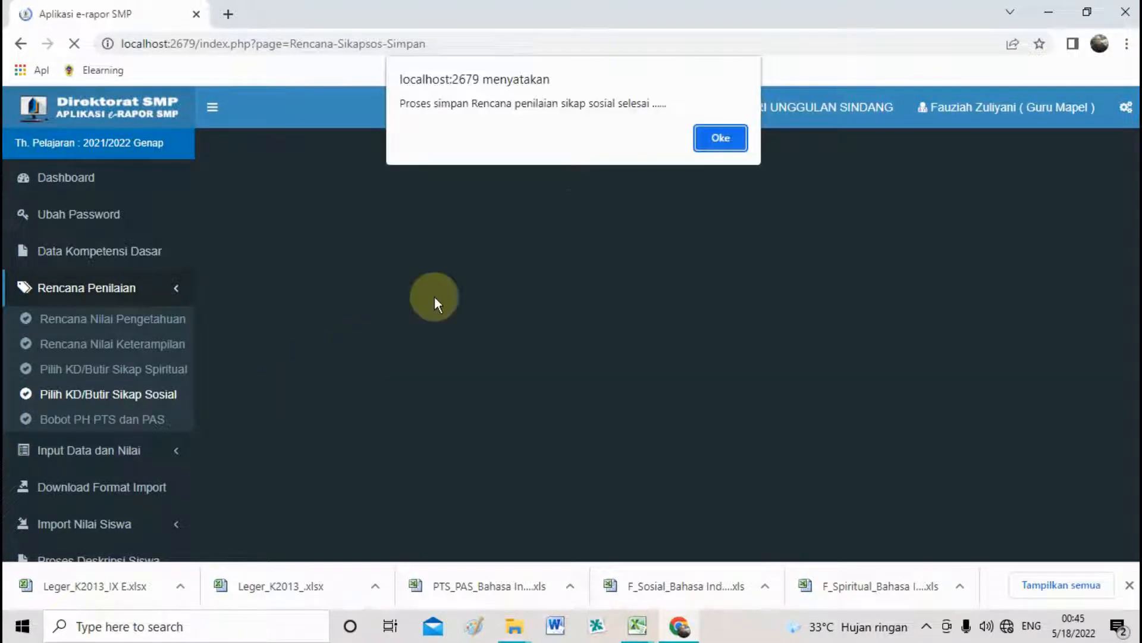
left_click(729, 143)
left_click(138, 420)
Save IX D Bahasa Inggris weights of PH 2, PTS 1, PAS 1 and dismiss the alert.
left_click(587, 210)
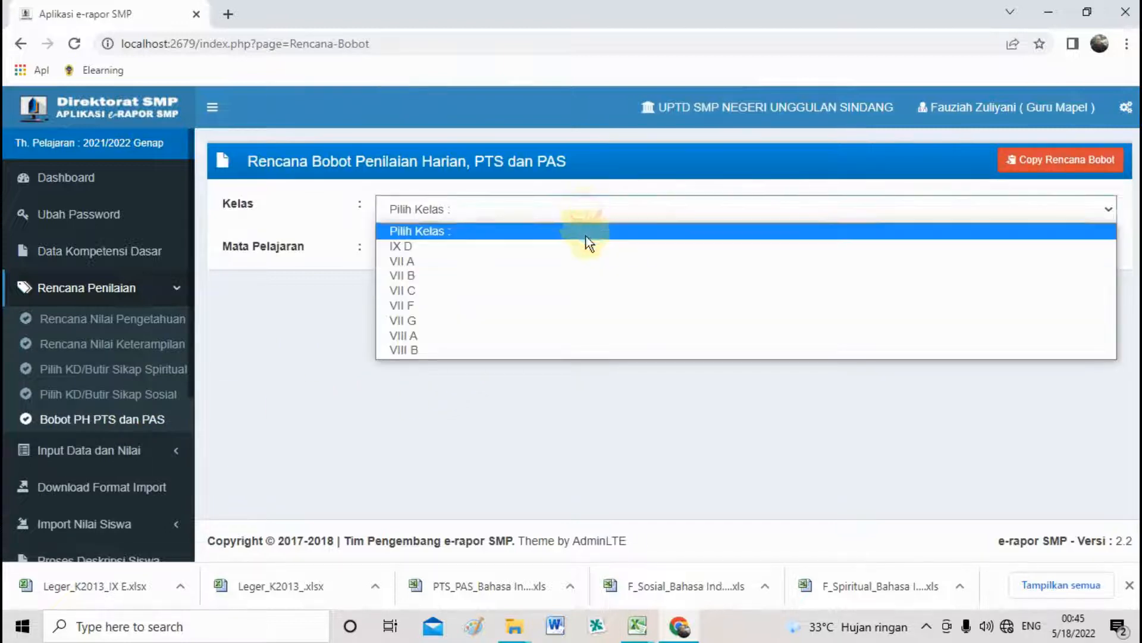
left_click(587, 244)
left_click(587, 253)
left_click(587, 289)
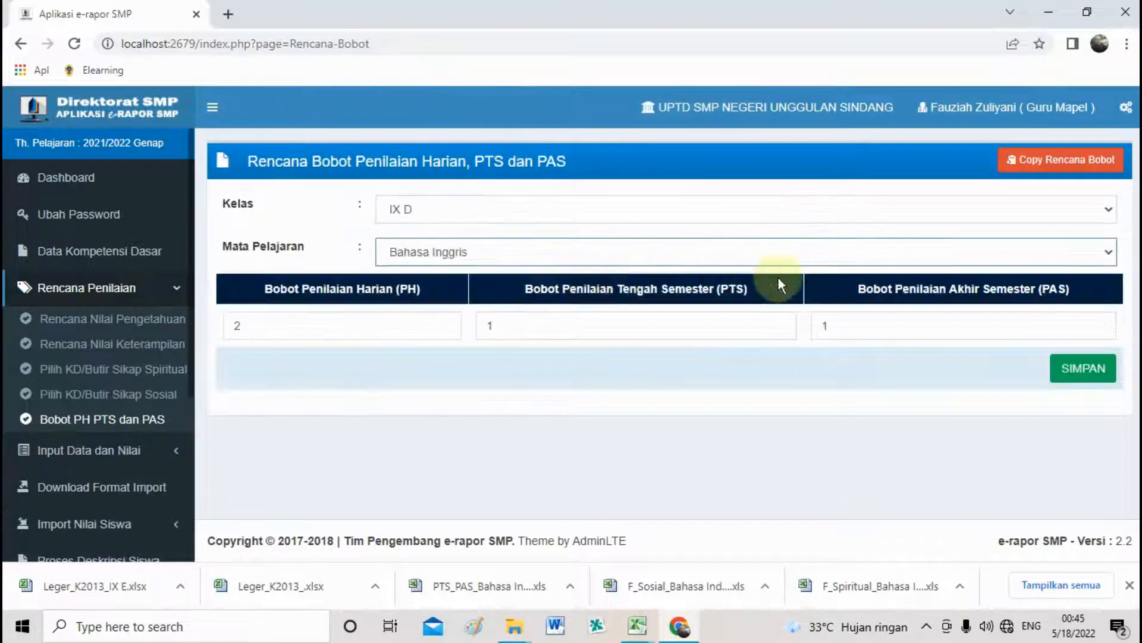
left_click(1052, 371)
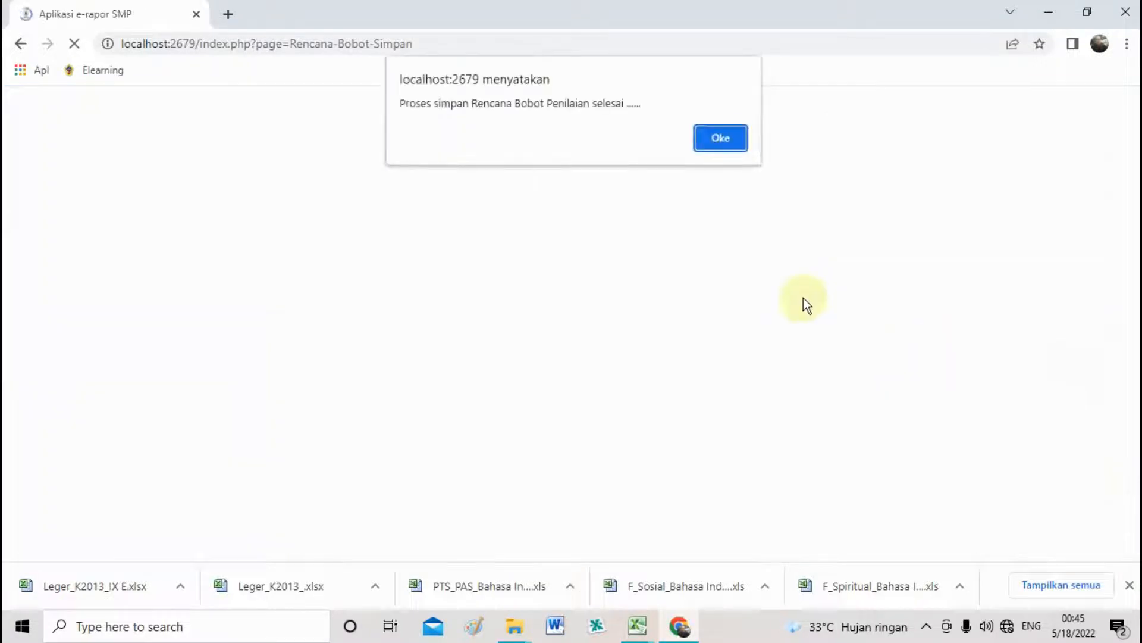
left_click(719, 142)
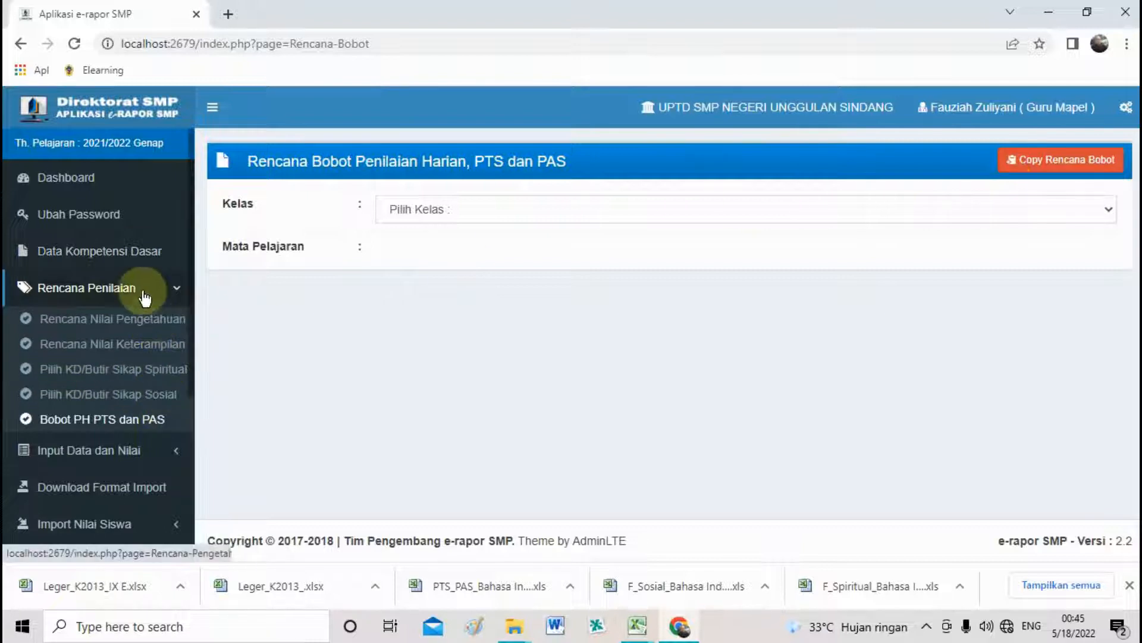
left_click(117, 495)
List the import formats for Kelas IX D and Bahasa Inggris.
left_click(409, 334)
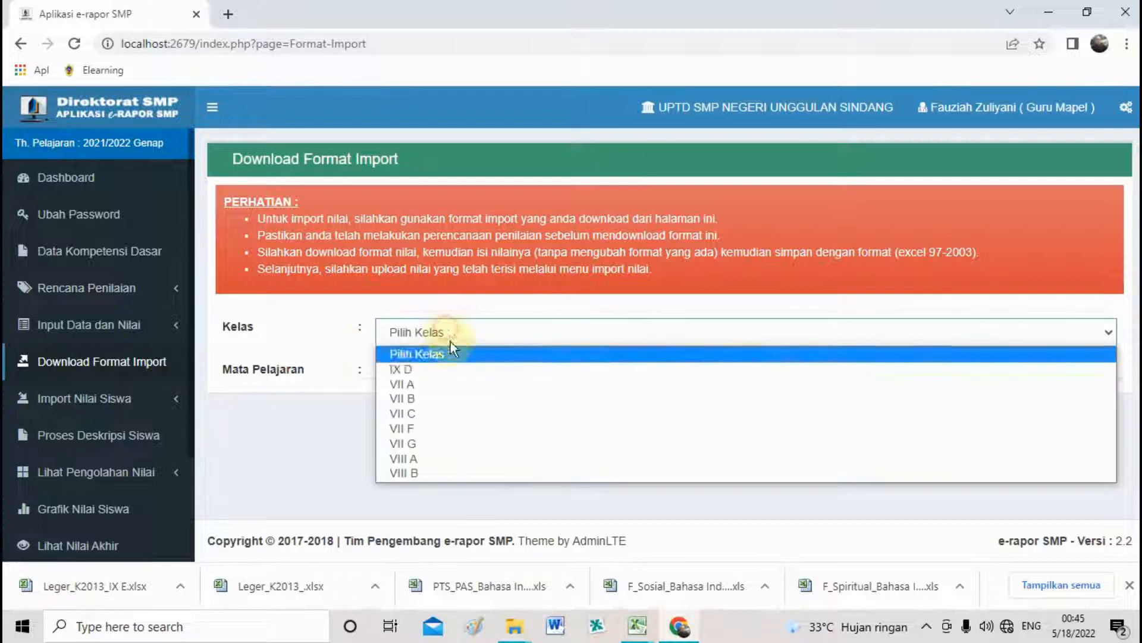
left_click(459, 367)
left_click(714, 369)
left_click(686, 410)
scroll(518, 277, "down", 3)
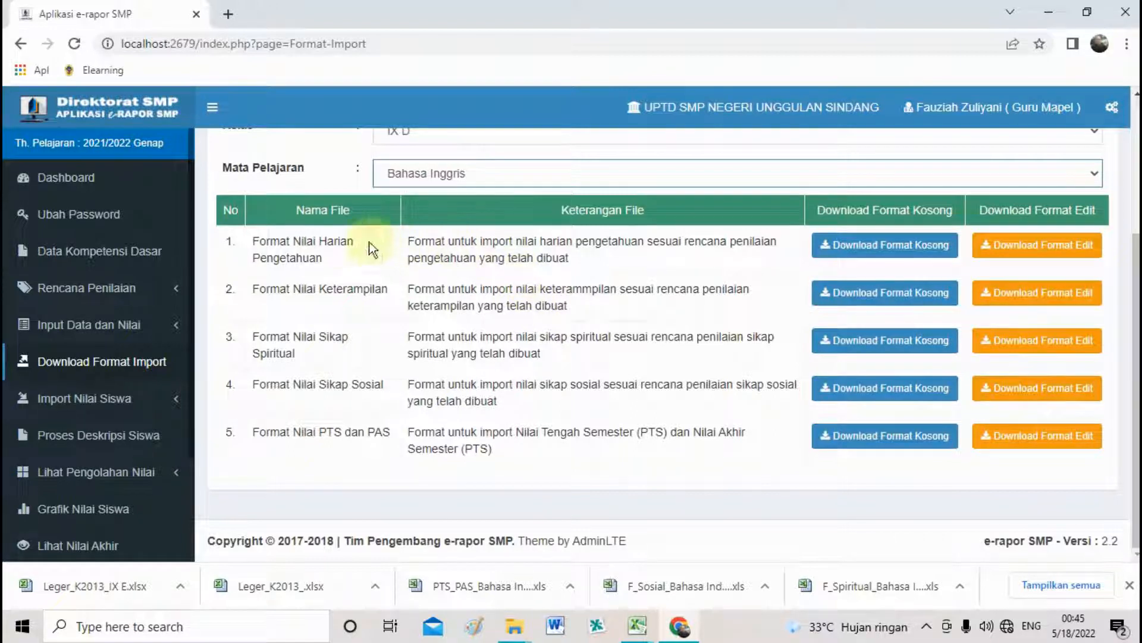
left_click_drag(339, 242, 344, 264)
left_click_drag(336, 336, 382, 433)
left_click_drag(341, 240, 319, 242)
Download the blank knowledge, skills, spiritual, social and PTS/PAS templates and show them in their folder.
left_click(870, 247)
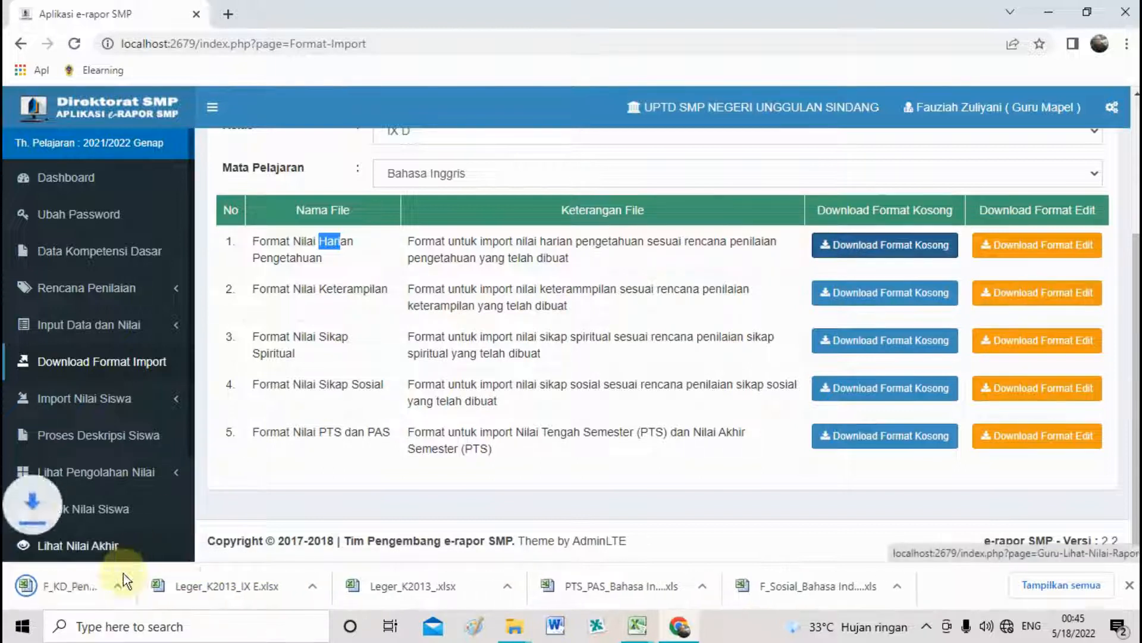
left_click_drag(319, 289, 354, 289)
left_click(870, 293)
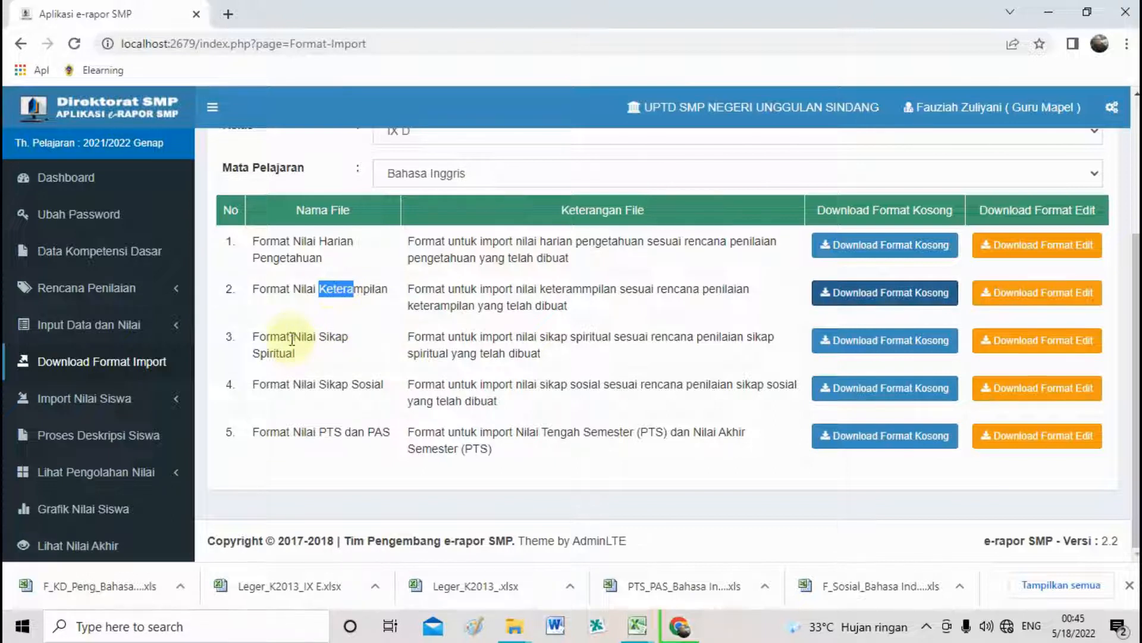
left_click(885, 343)
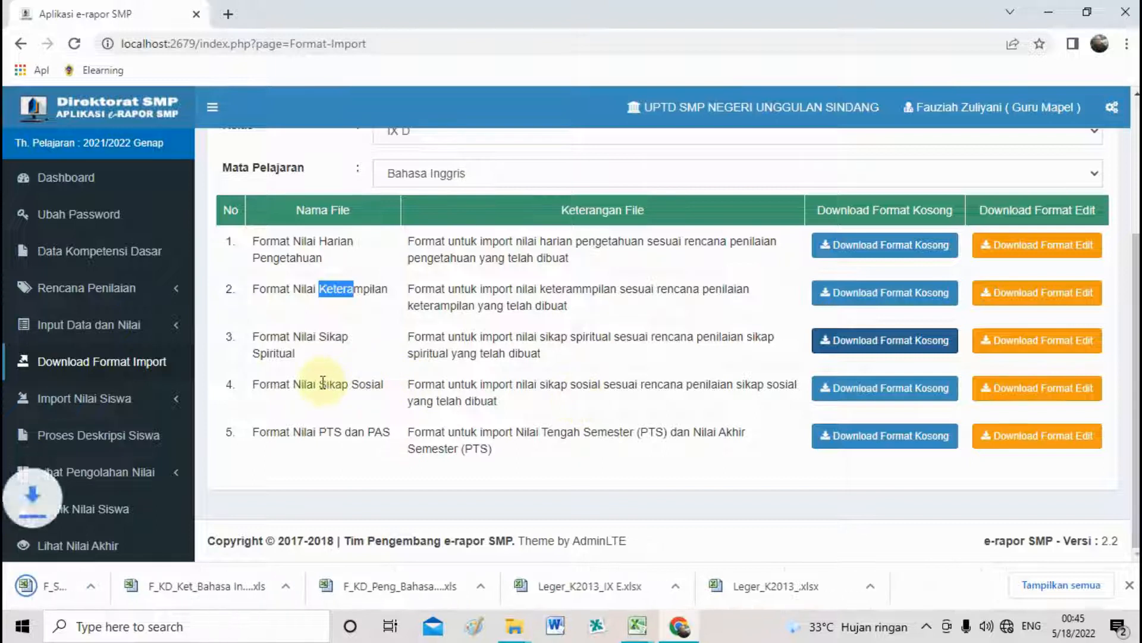
left_click_drag(314, 384, 327, 384)
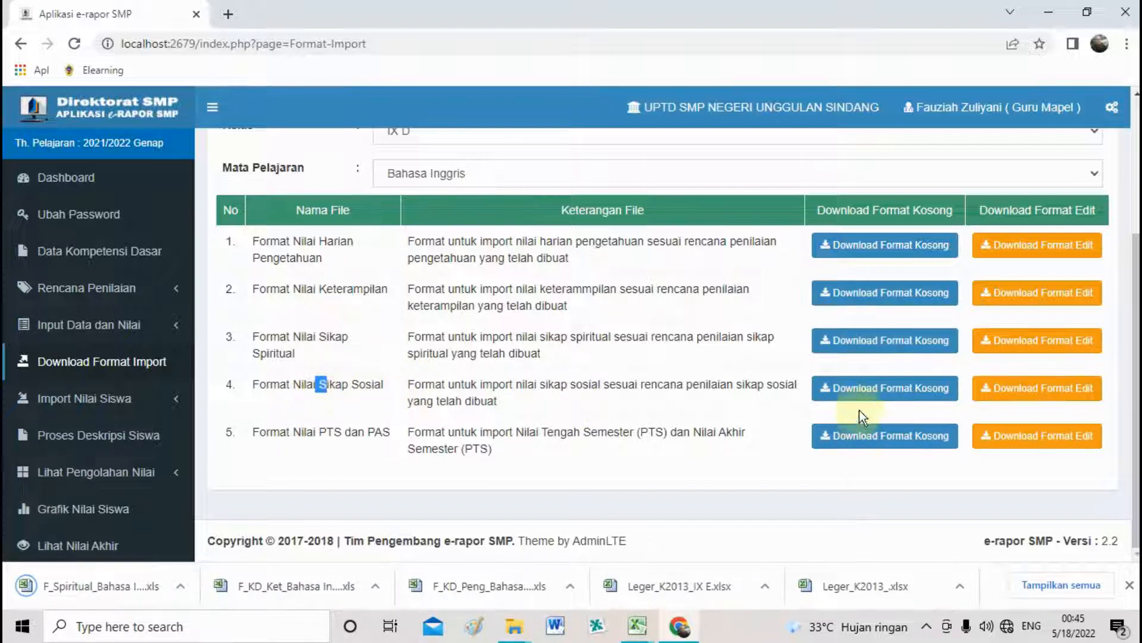
left_click(817, 398)
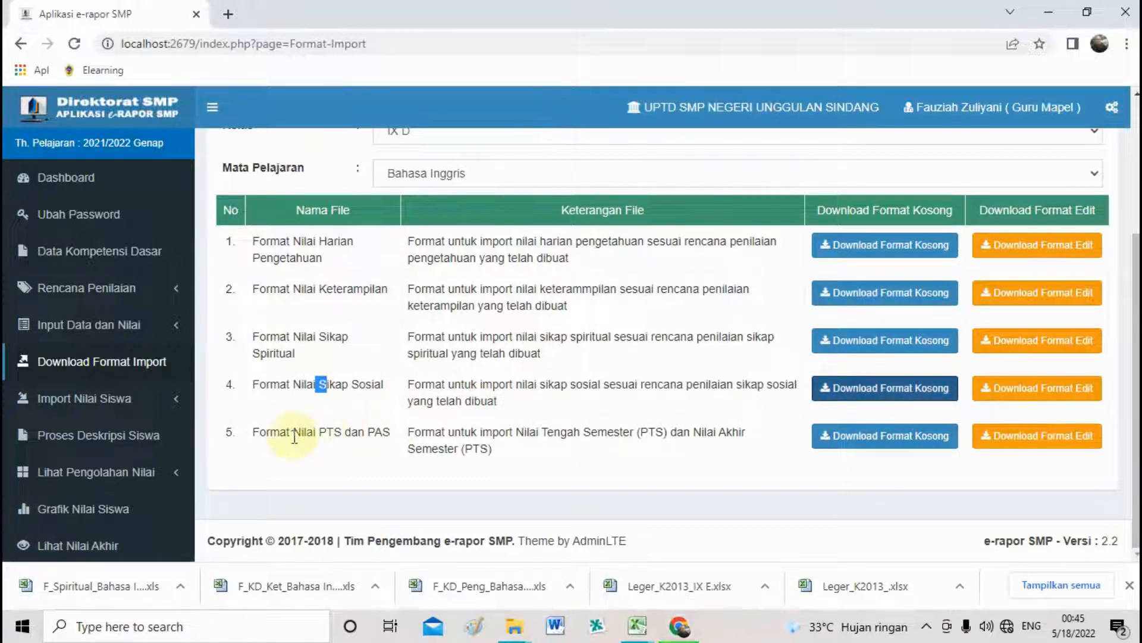
left_click_drag(293, 433, 316, 436)
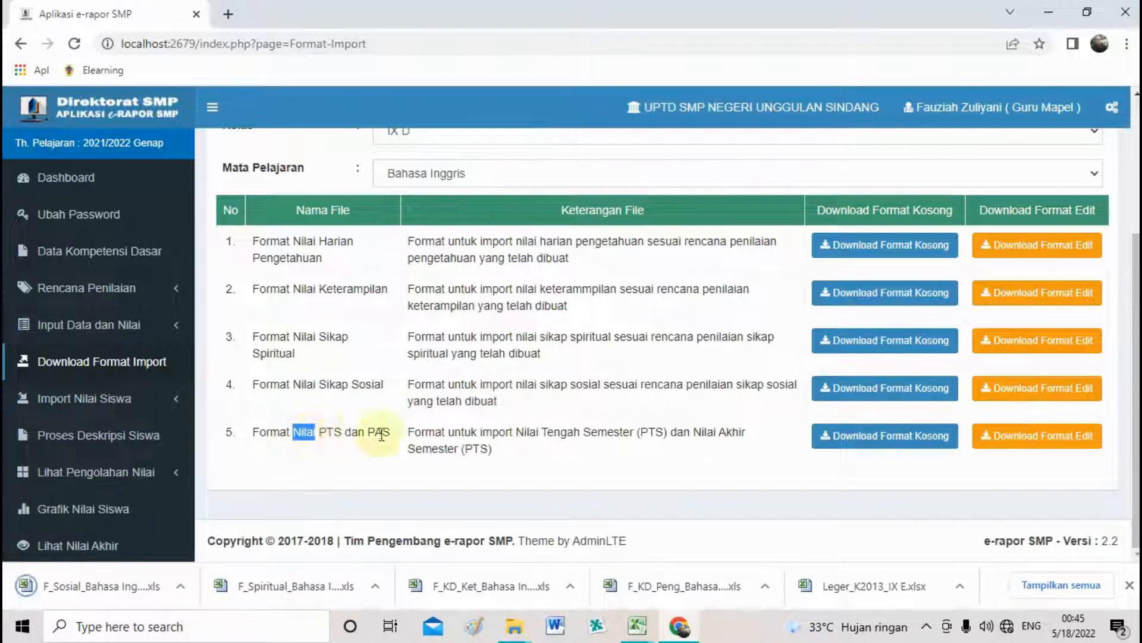
left_click(852, 436)
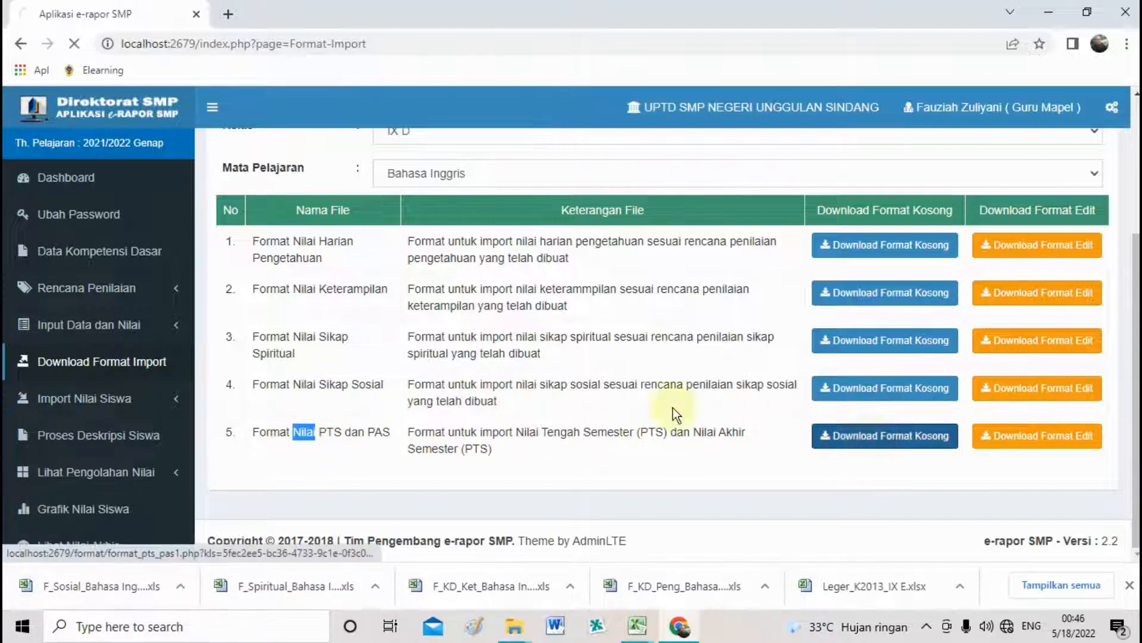
left_click(570, 585)
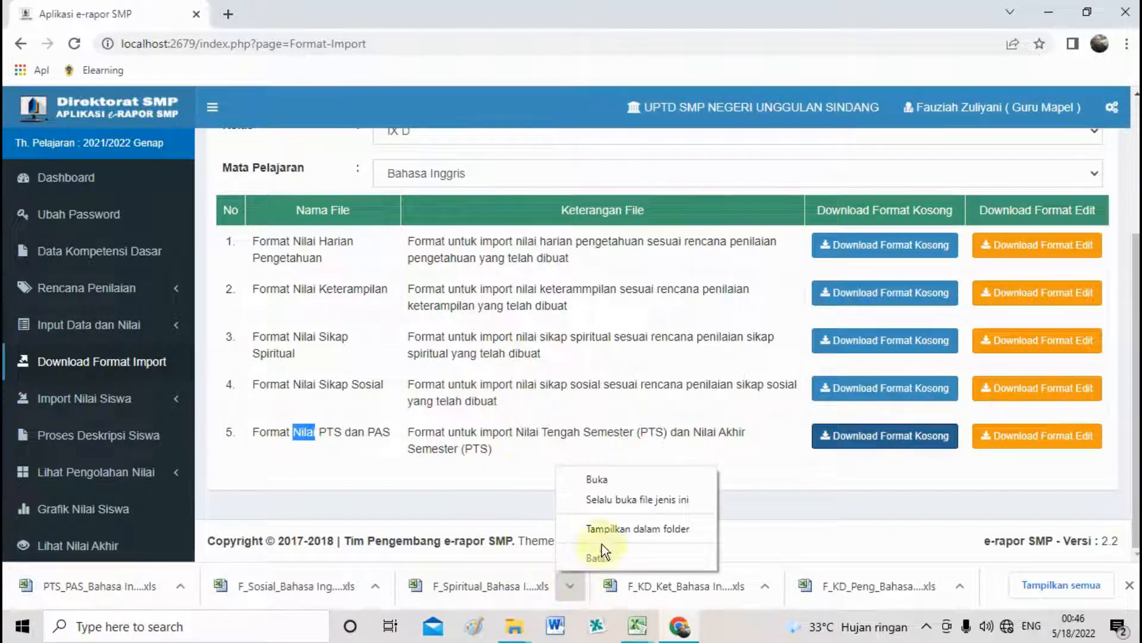
left_click(603, 528)
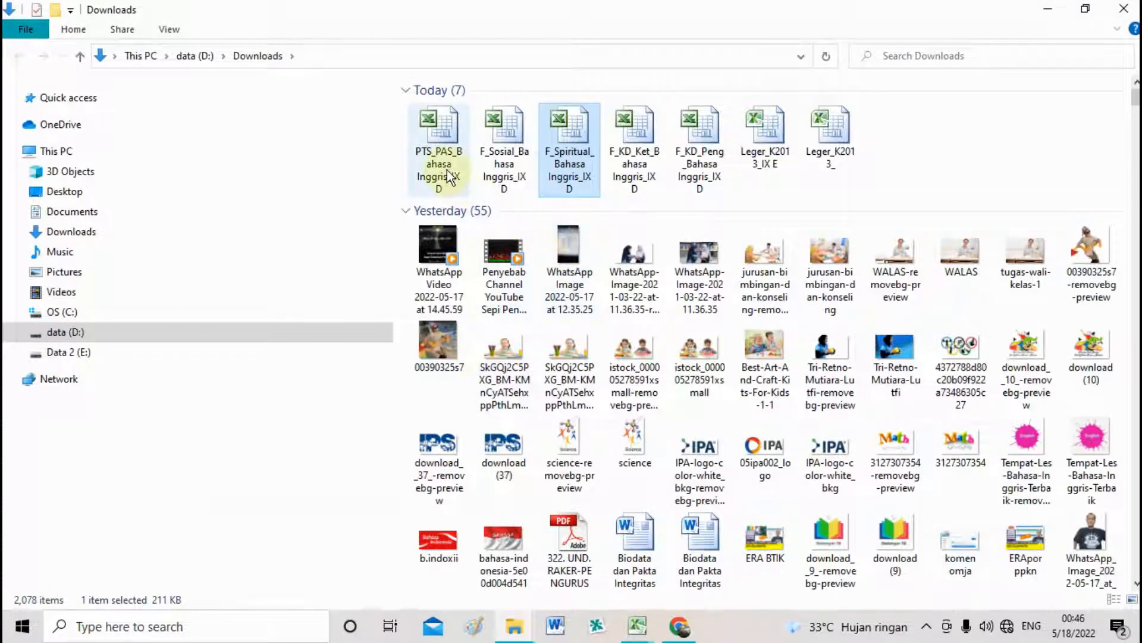
Select the five downloaded templates in Downloads and cut them.
left_click(494, 166)
key("Right")
key("Right")
key("Right")
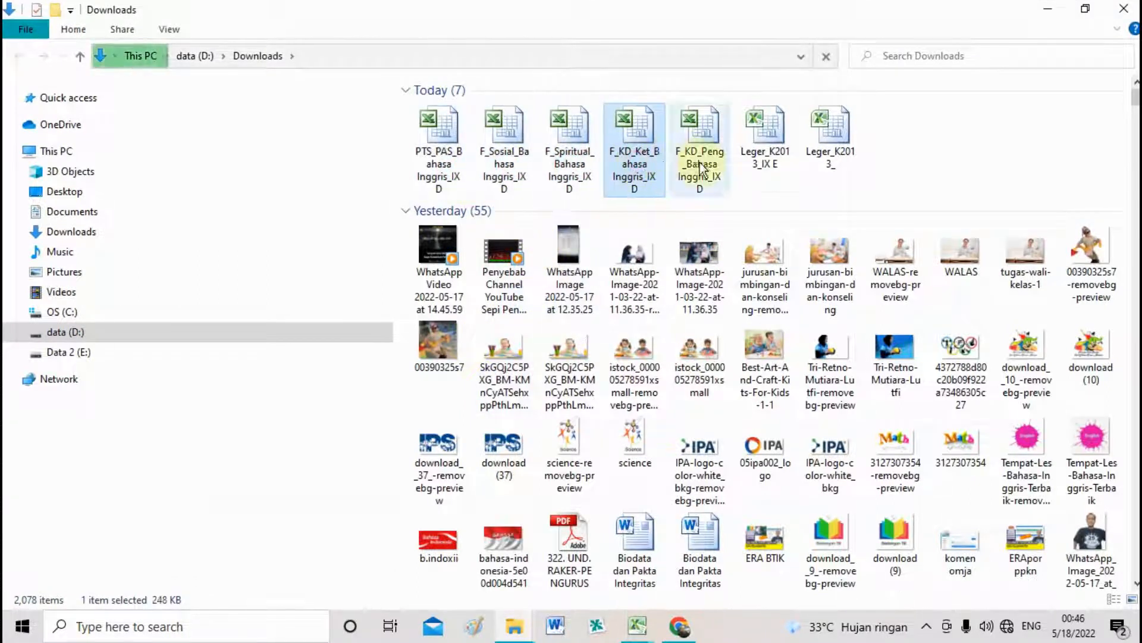
key("shift+Home")
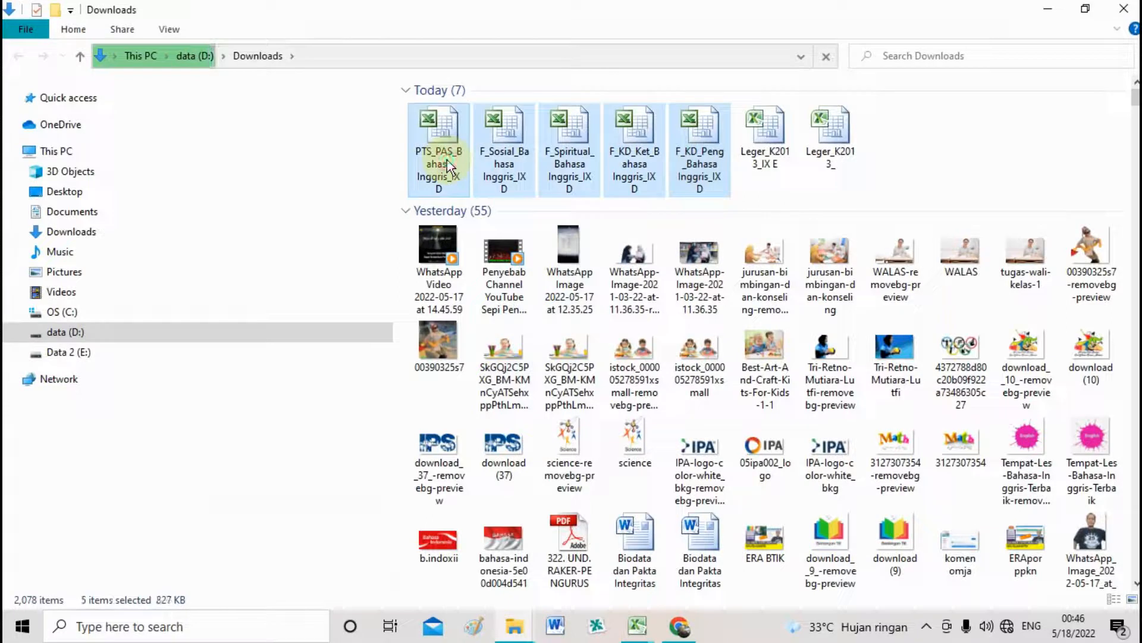
right_click(501, 136)
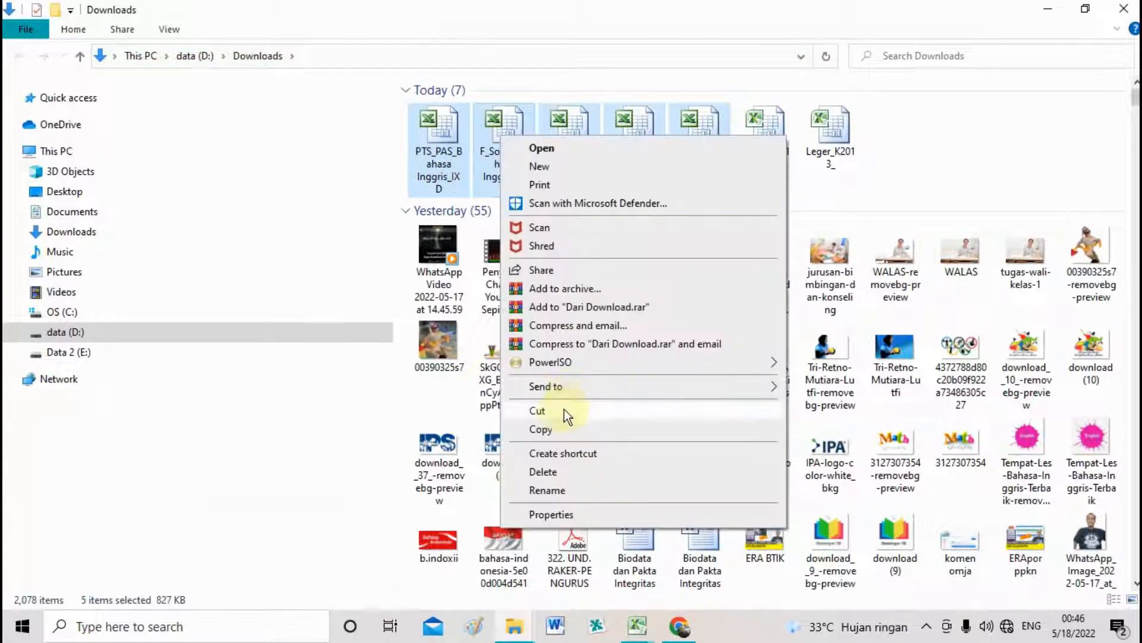
left_click(563, 410)
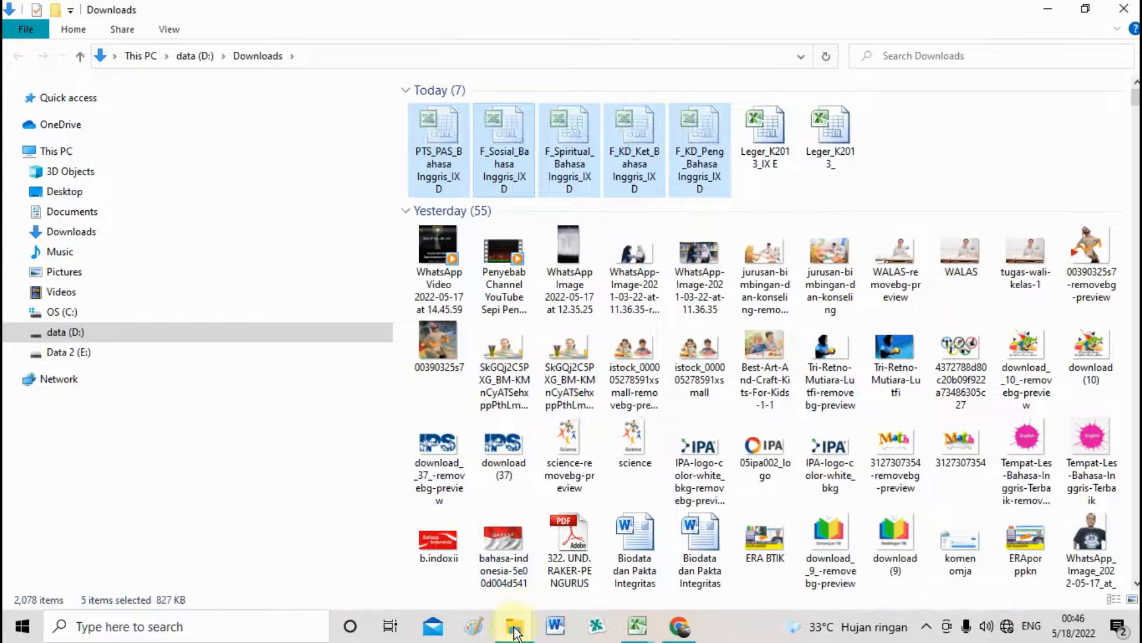
Create a new folder '4. B.Inggris' inside PENGISIAN ERAPORT.
mouse_move(514, 632)
left_click(489, 544)
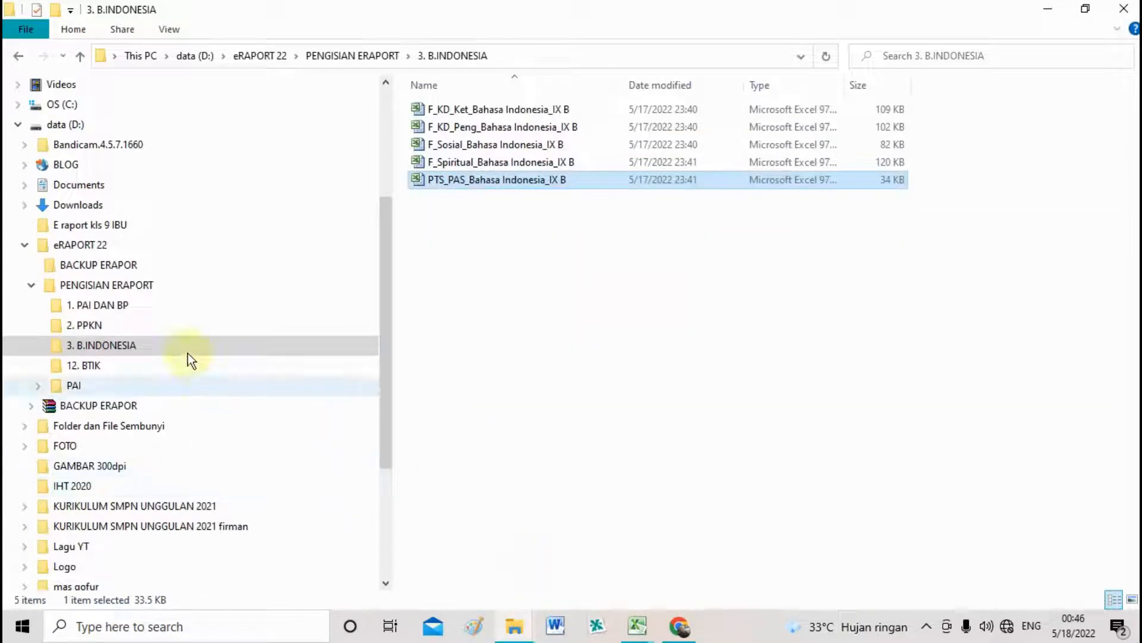
left_click(166, 284)
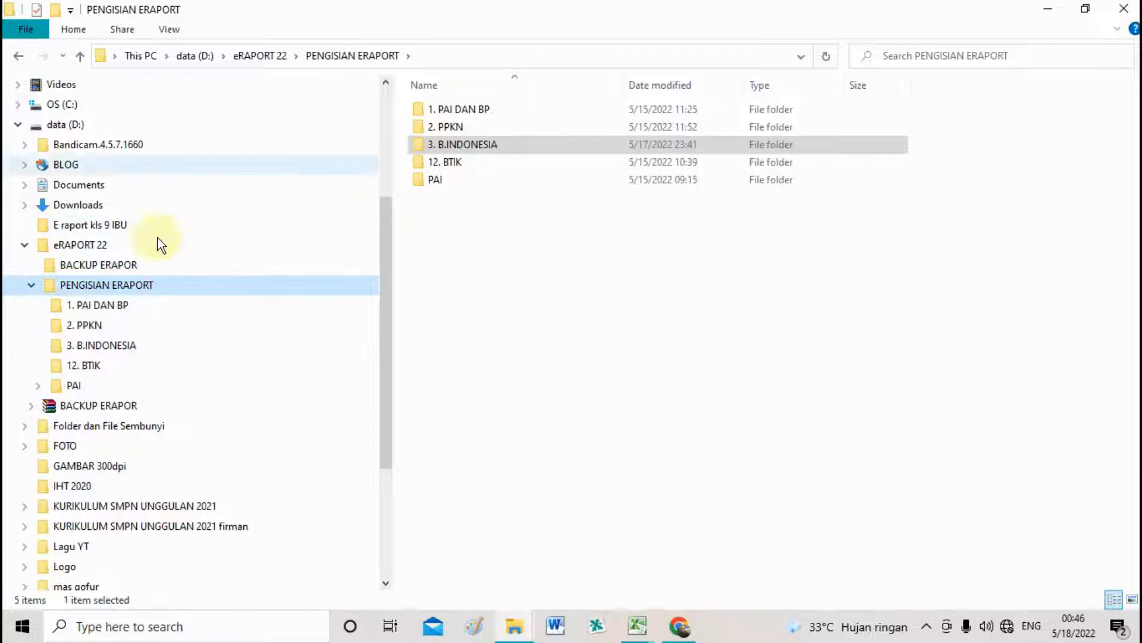
right_click(166, 286)
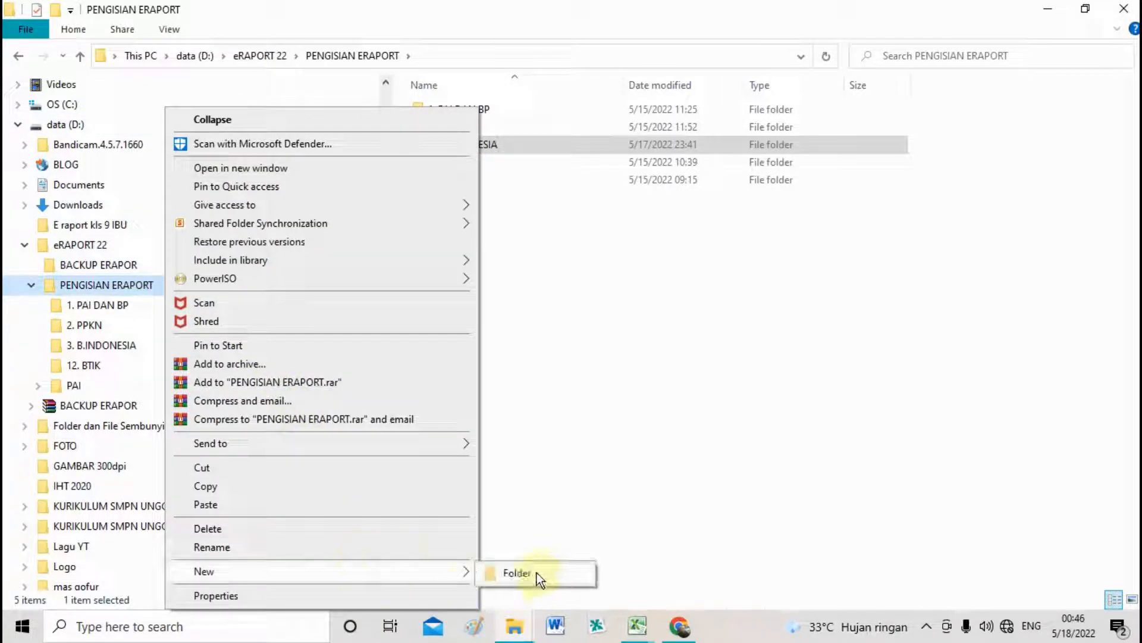
left_click(536, 573)
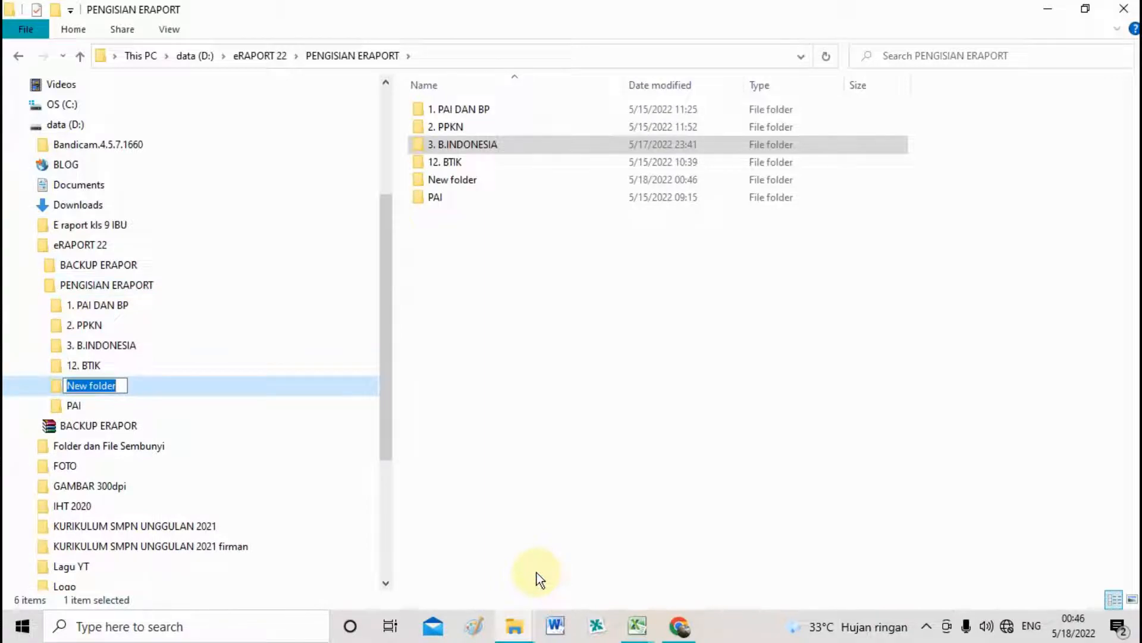
type("4. B")
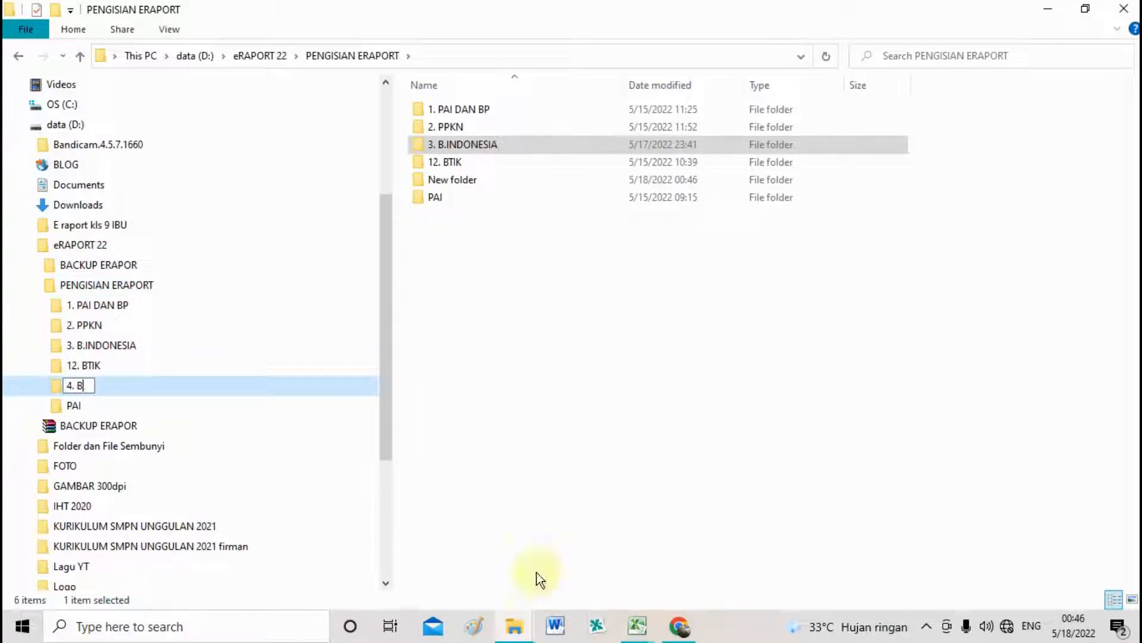
type(".Inggr")
key("Escape")
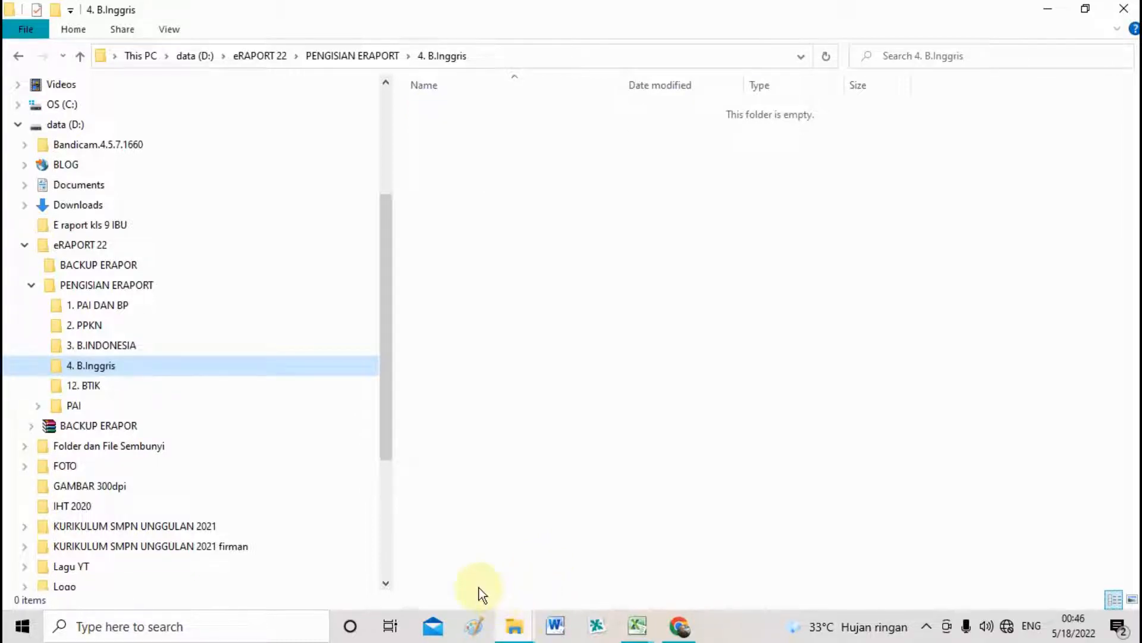
Paste the five templates into 4. B.Inggris and check the files there.
left_click(529, 538)
key("ctrl+v")
left_click(597, 316)
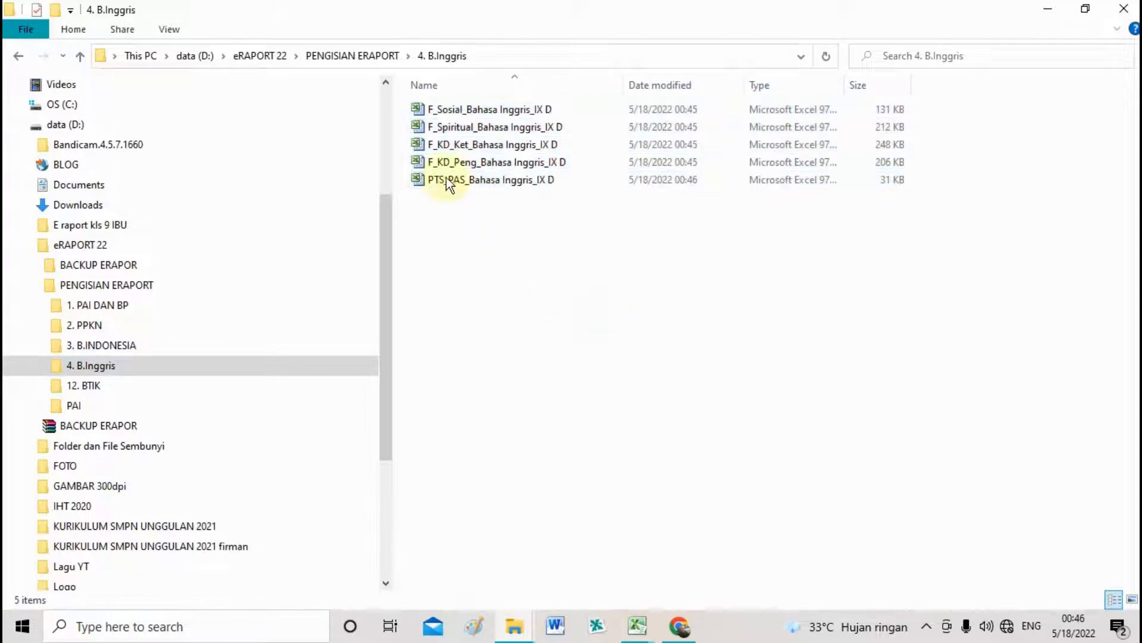
left_click(443, 109)
left_click(487, 223)
left_click(135, 346)
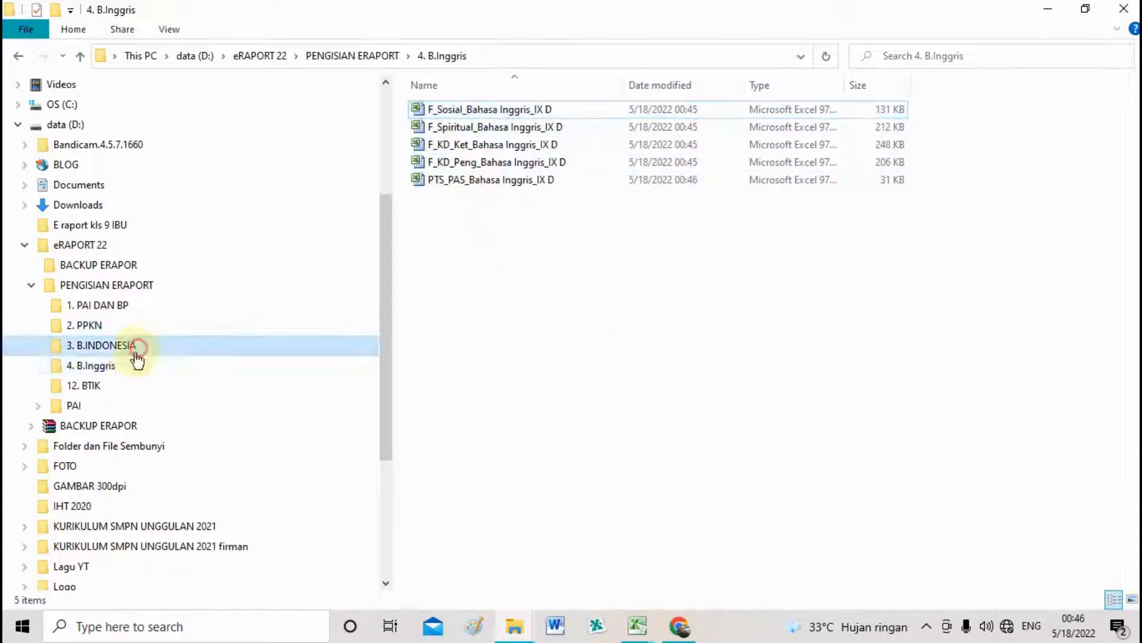
left_click(175, 366)
left_click(444, 110)
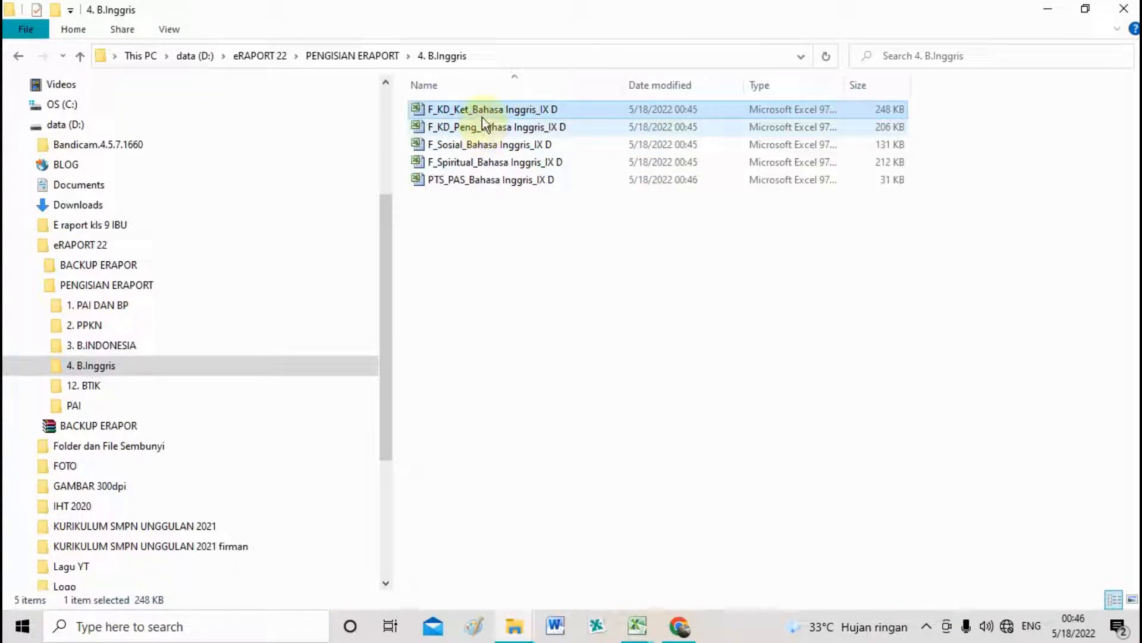
double_click(466, 111)
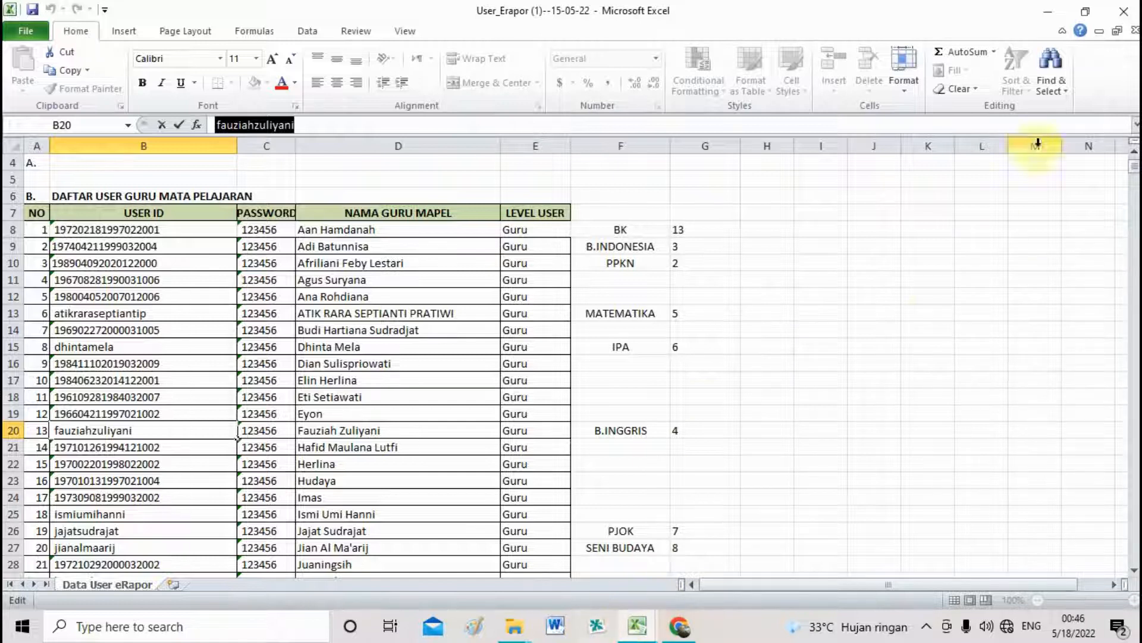
left_click(1099, 32)
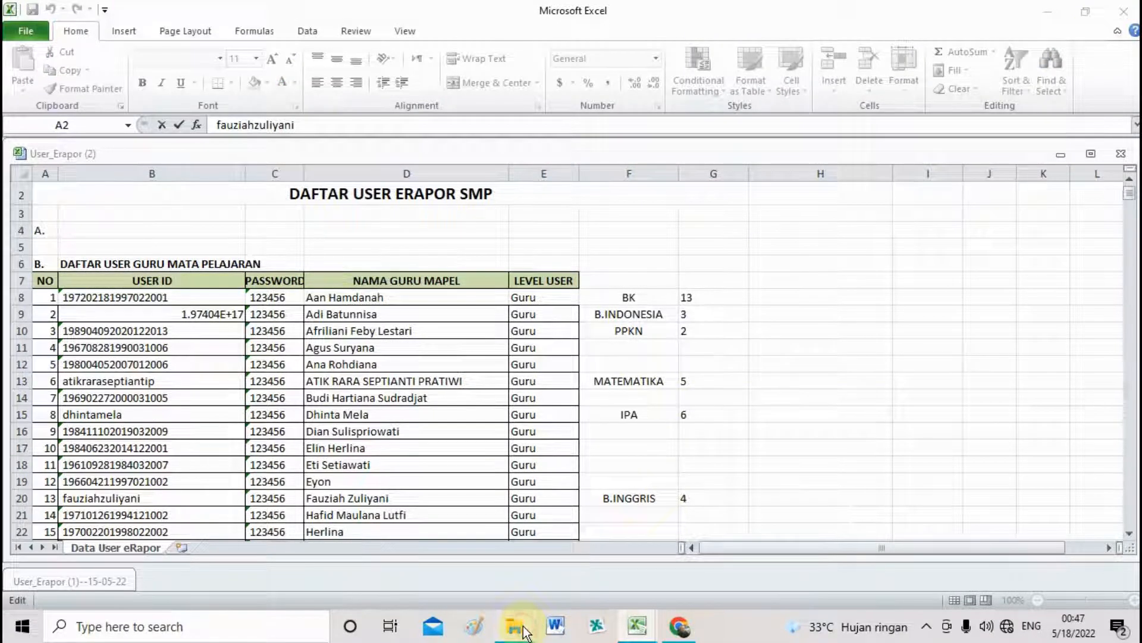
mouse_move(524, 631)
left_click(538, 577)
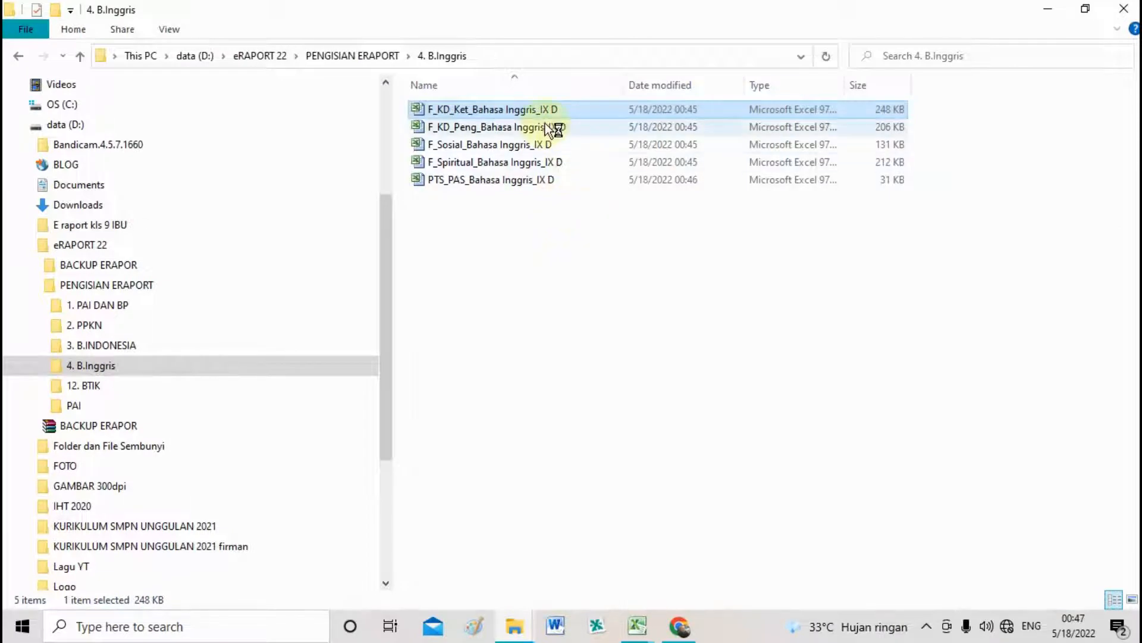
left_click(643, 631)
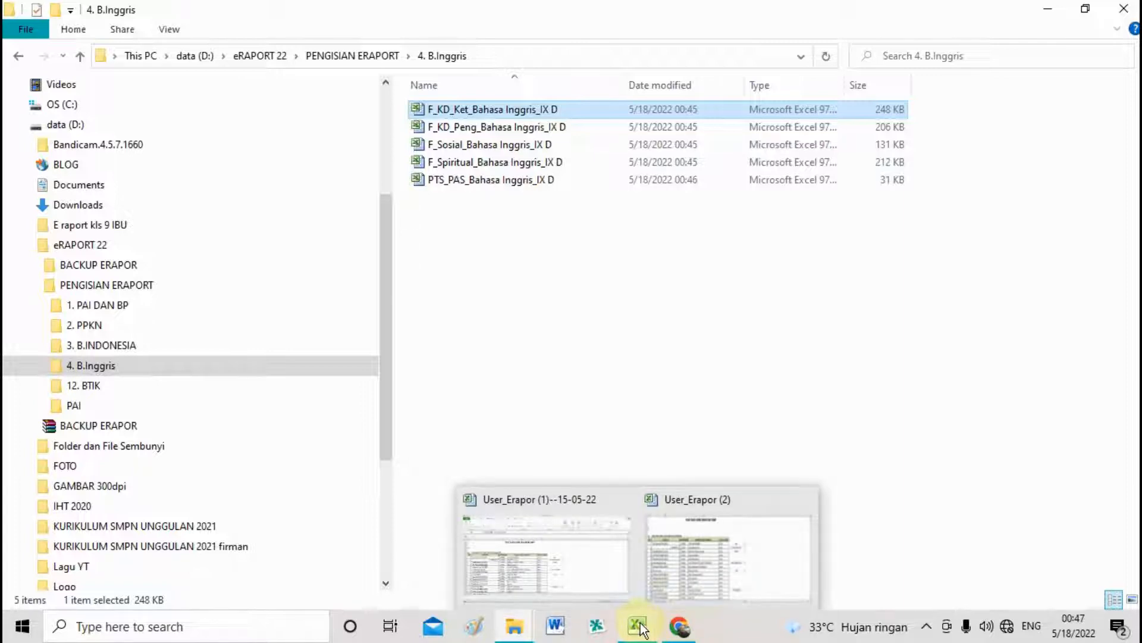
Open the F_KD_Peng_Bahasa Inggris_IX D workbook and minimize Excel.
double_click(486, 130)
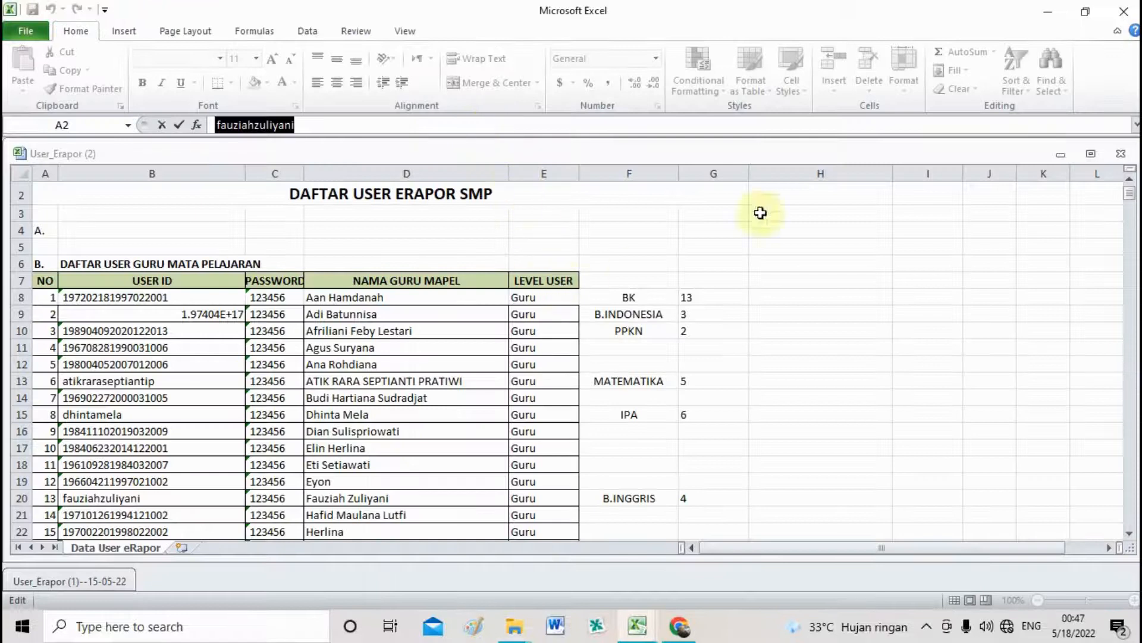
left_click(1047, 14)
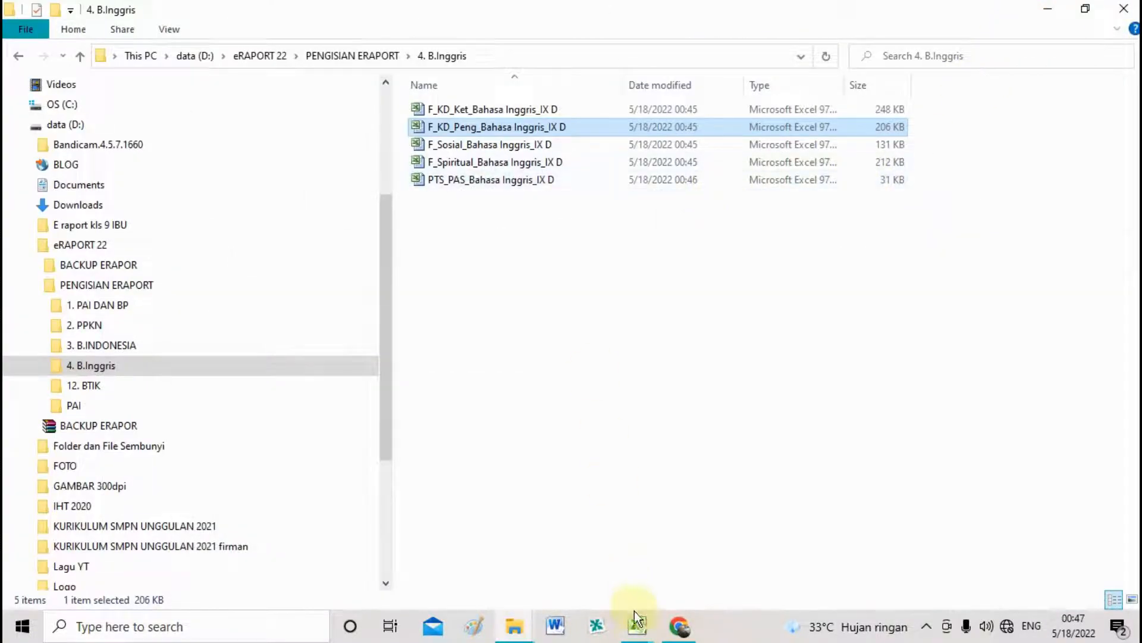
mouse_move(638, 628)
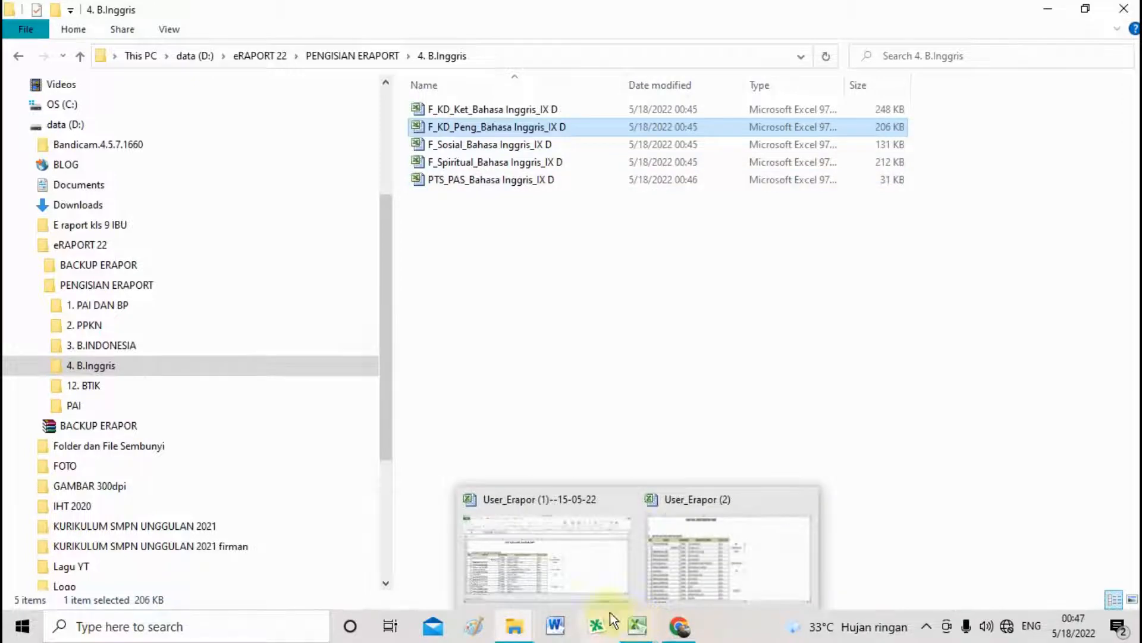
Browse the 4. B.Inggris templates and bring up actions for F_KD_Ket_Bahasa Inggris_IX D.
left_click(537, 150)
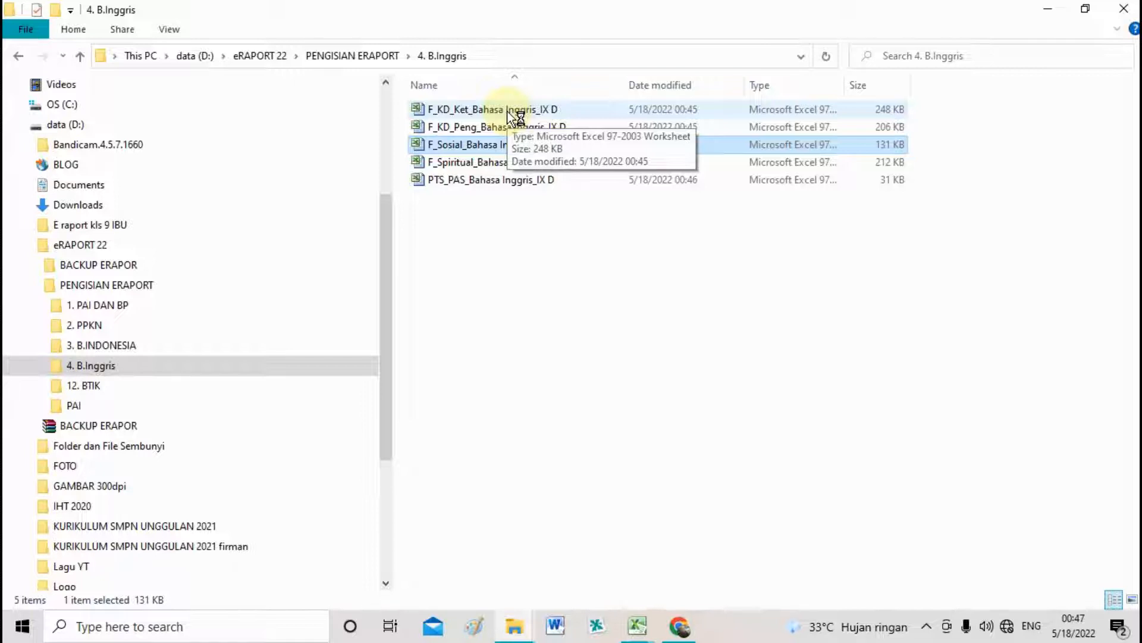
left_click(476, 128)
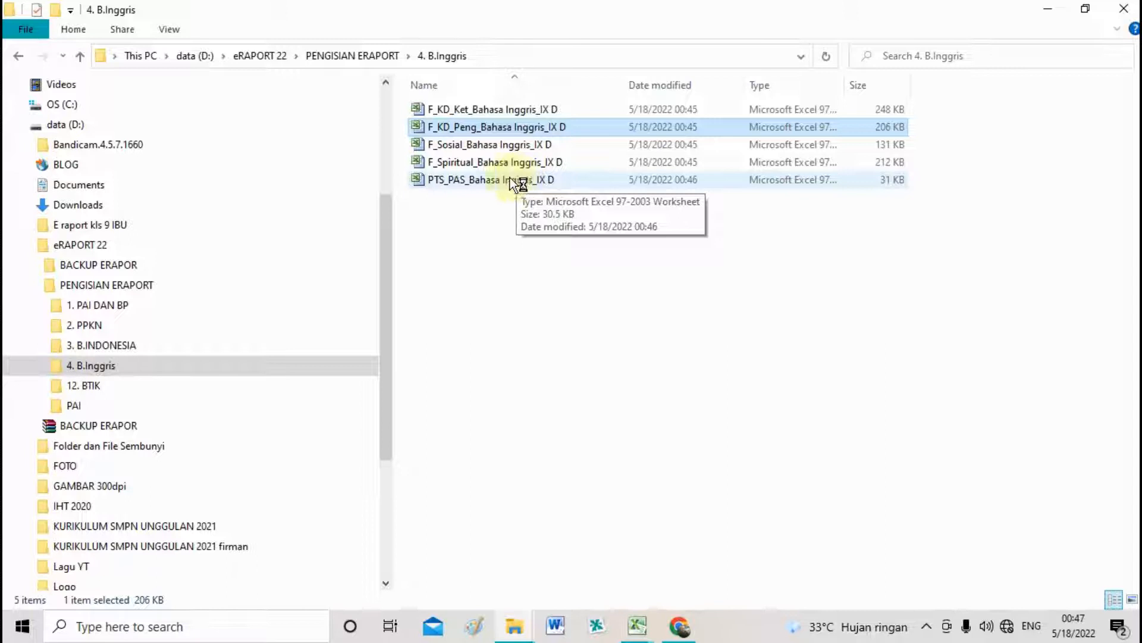
left_click(477, 185)
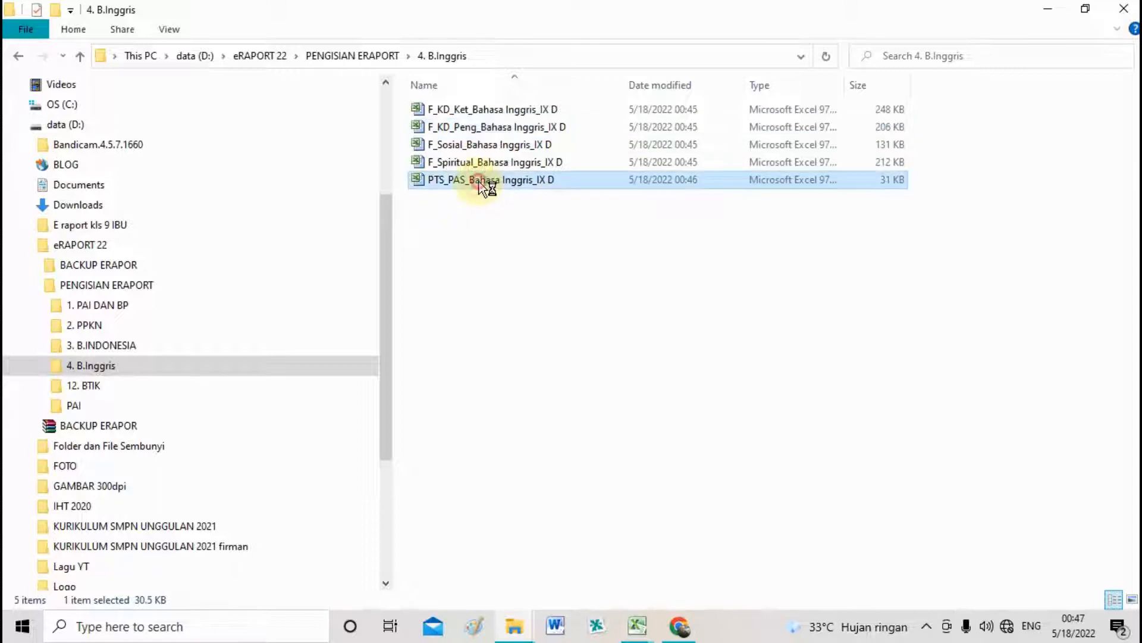
left_click(463, 112)
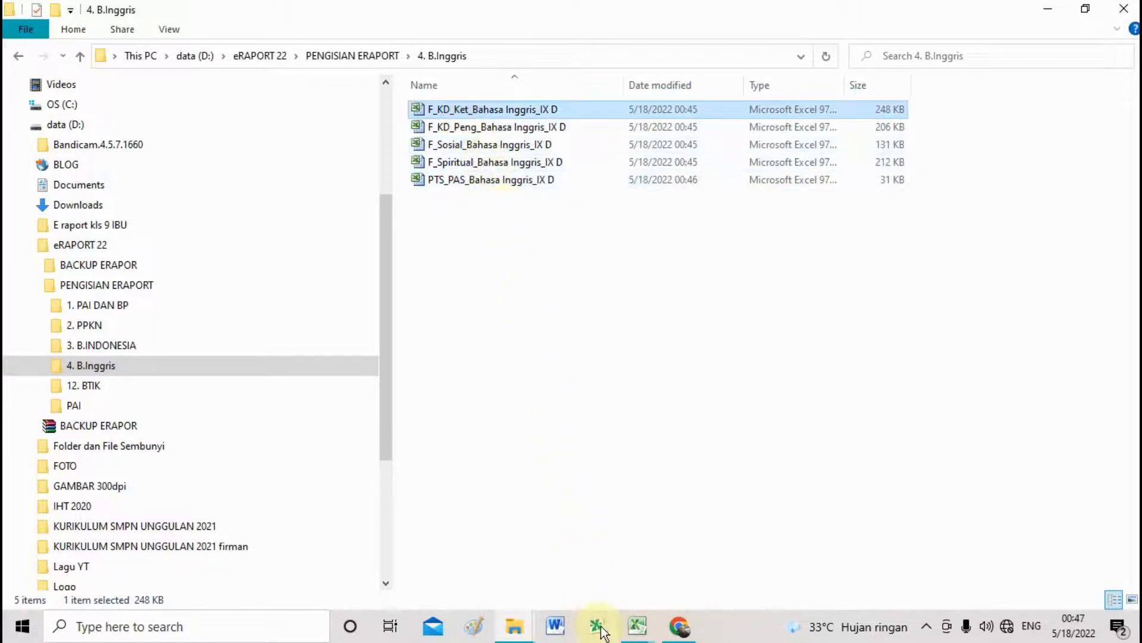
double_click(470, 181)
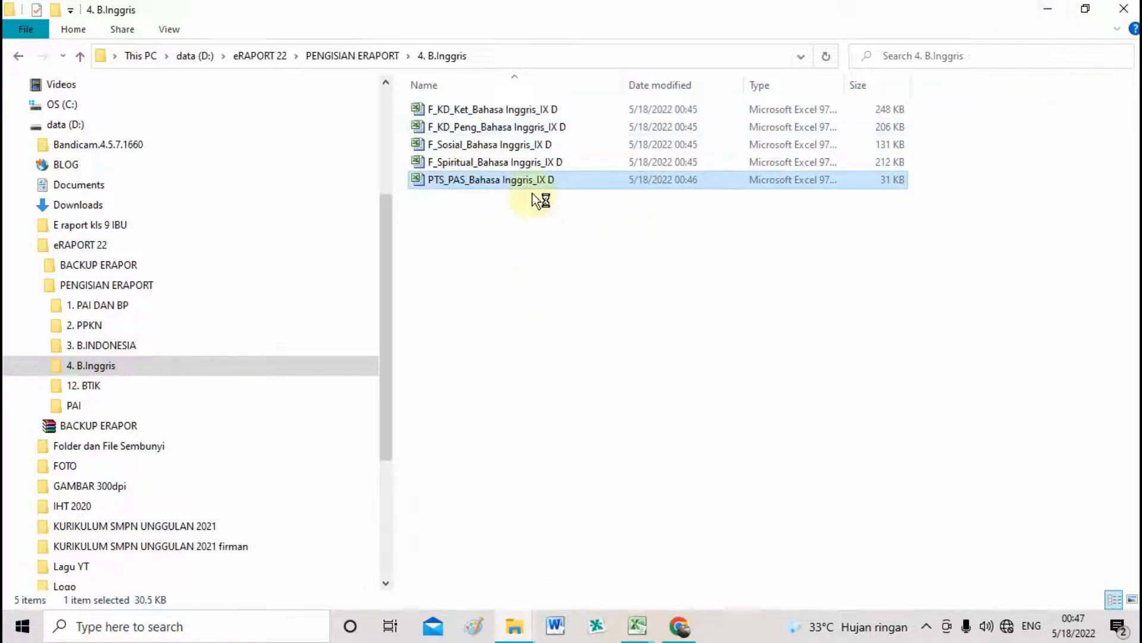
left_click(476, 109)
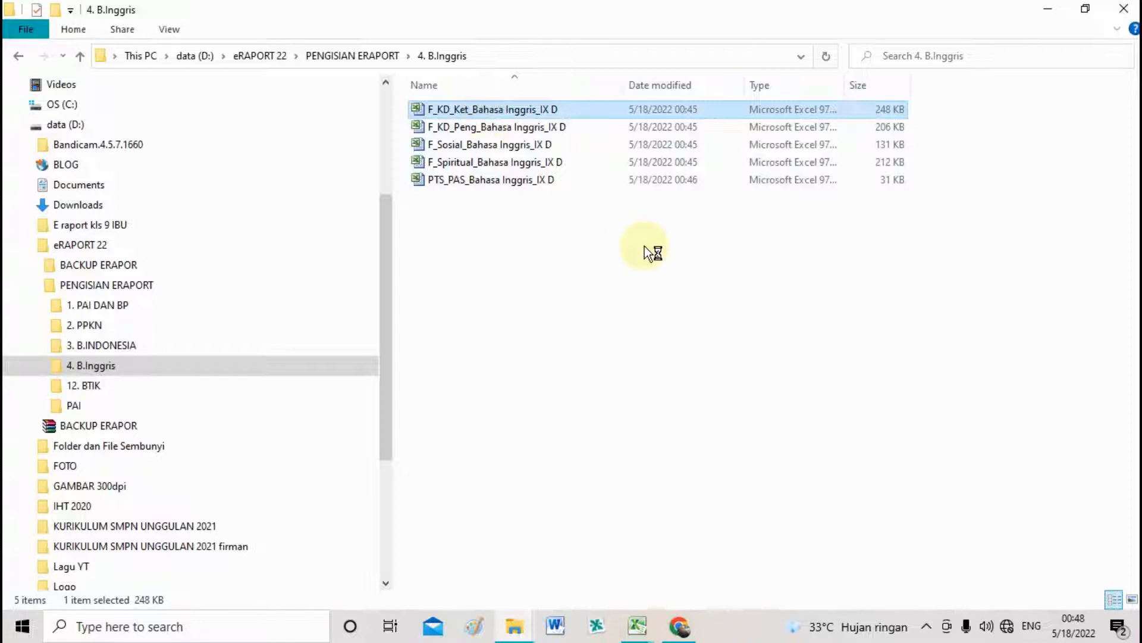
left_click(491, 183)
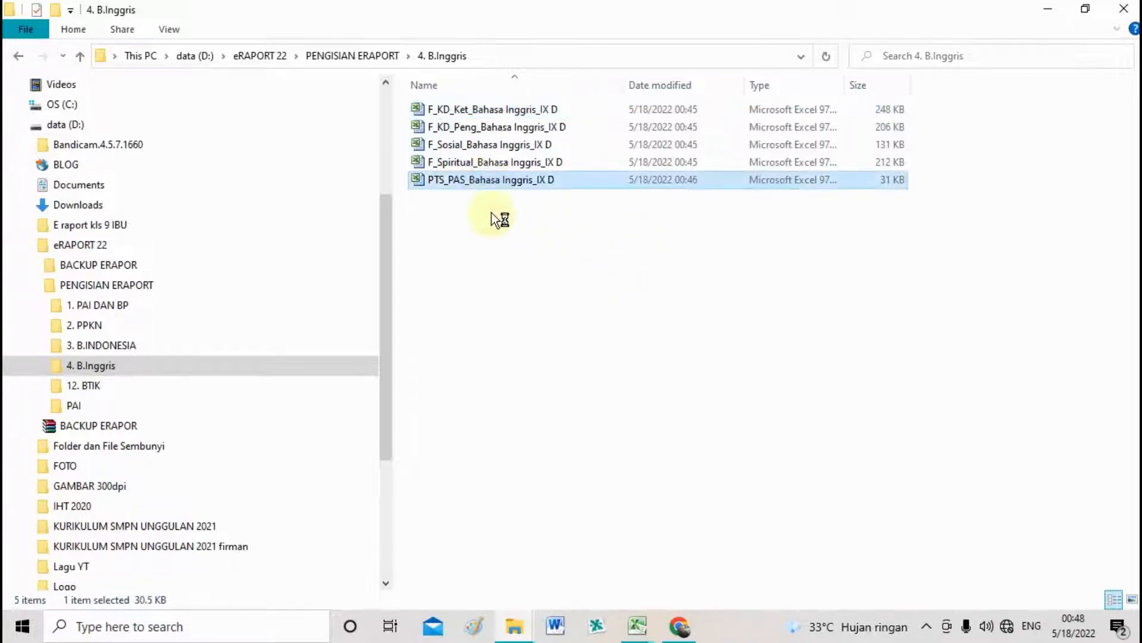
mouse_move(626, 555)
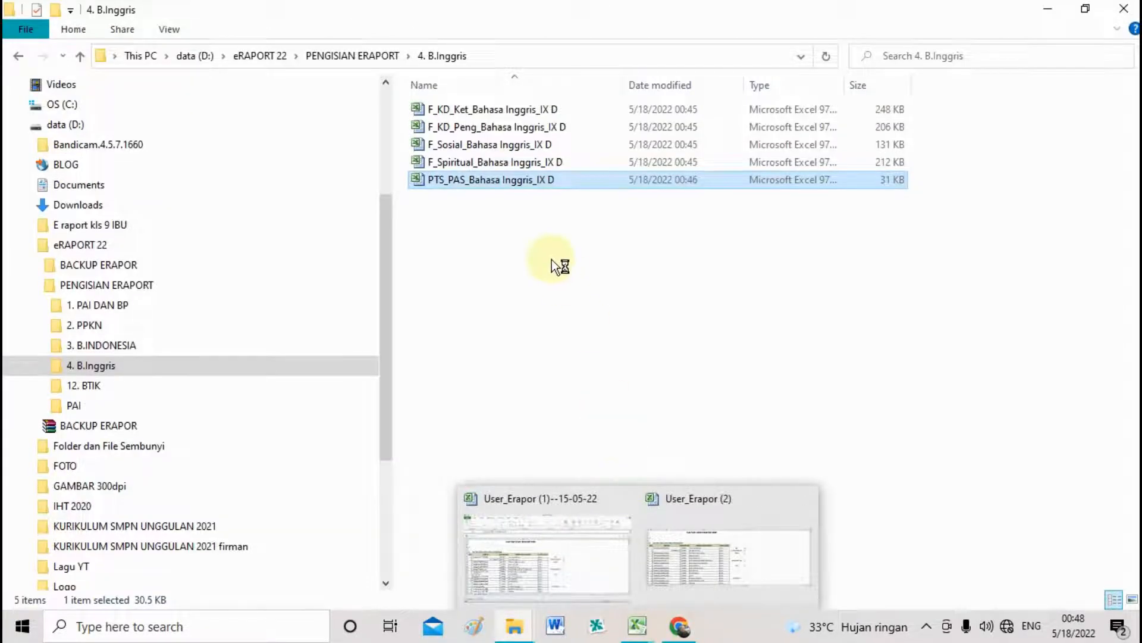
double_click(505, 162)
left_click(530, 179)
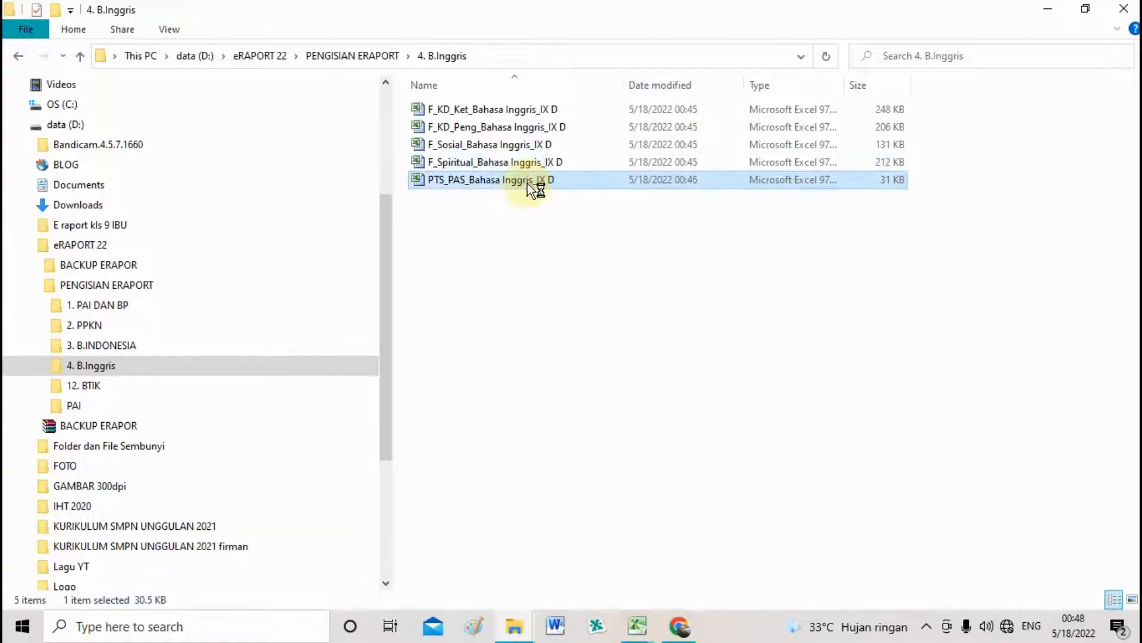
left_click(508, 113)
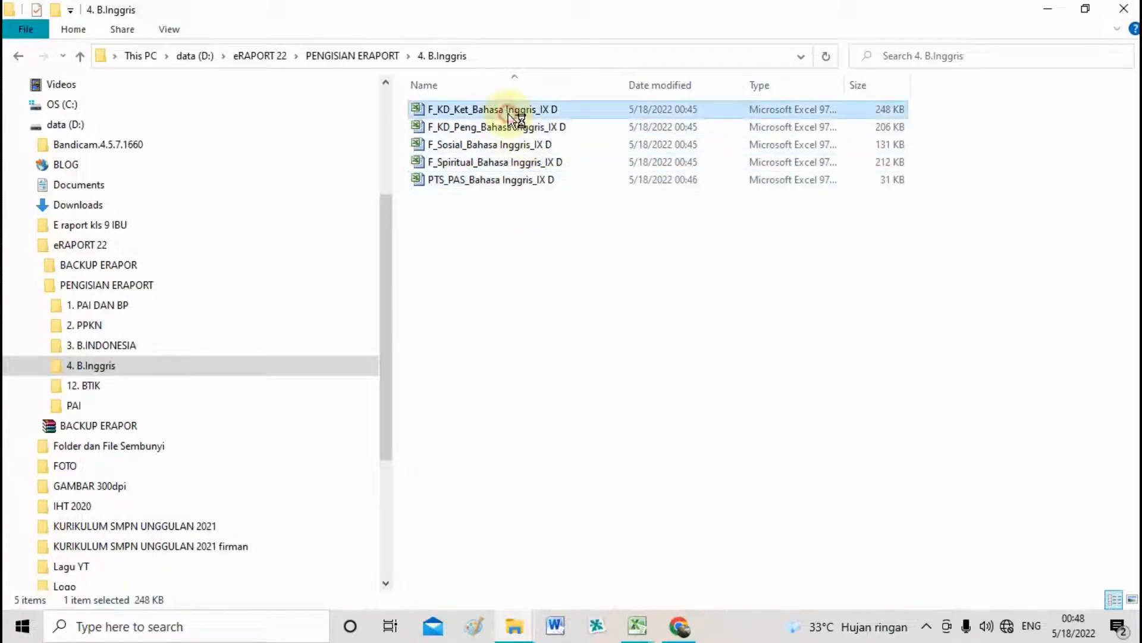
right_click(510, 114)
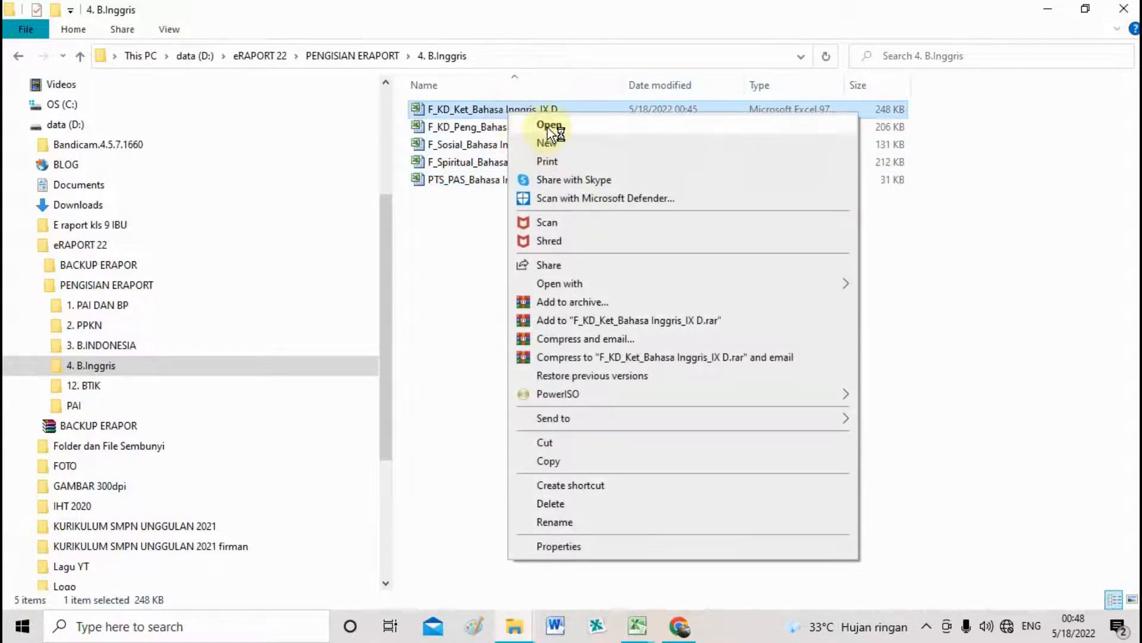
Open F_KD_Ket maximized, then switch to the F_KD_Peng workbook.
left_click(545, 125)
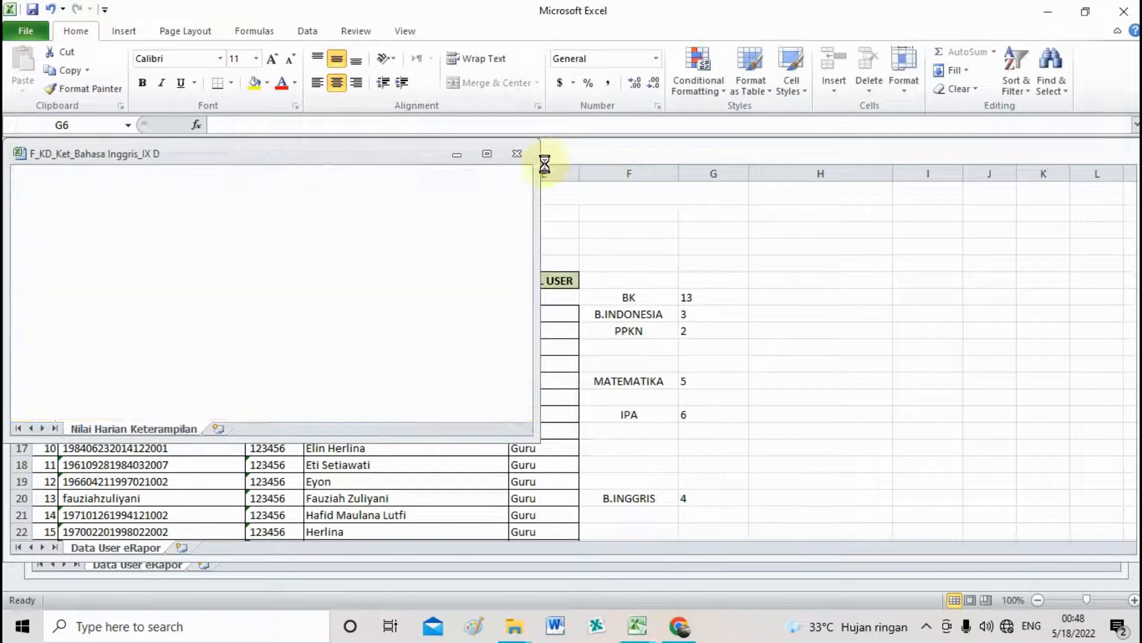
left_click(489, 153)
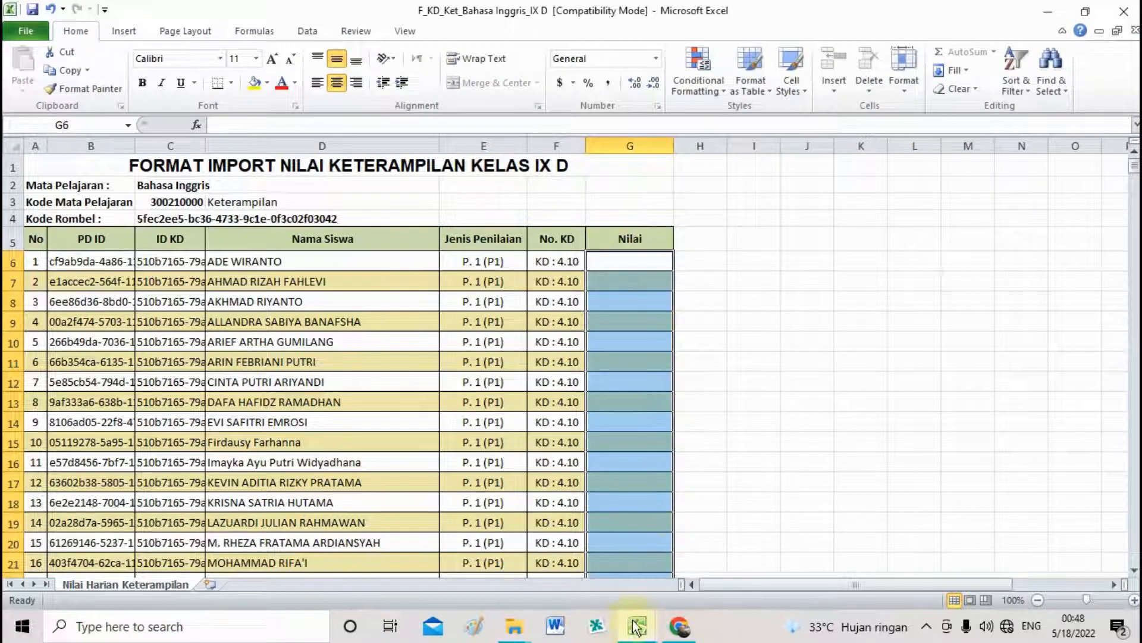
mouse_move(635, 634)
left_click(720, 551)
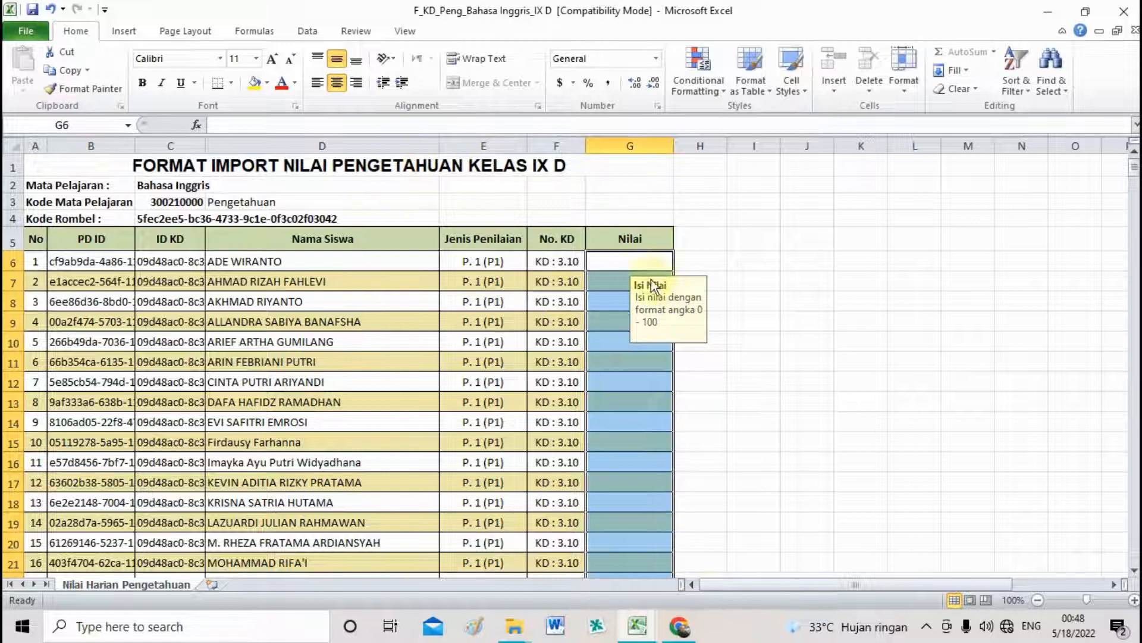
Enter 90 in G6, fill it down to row 453, and close the workbook.
left_click(633, 262)
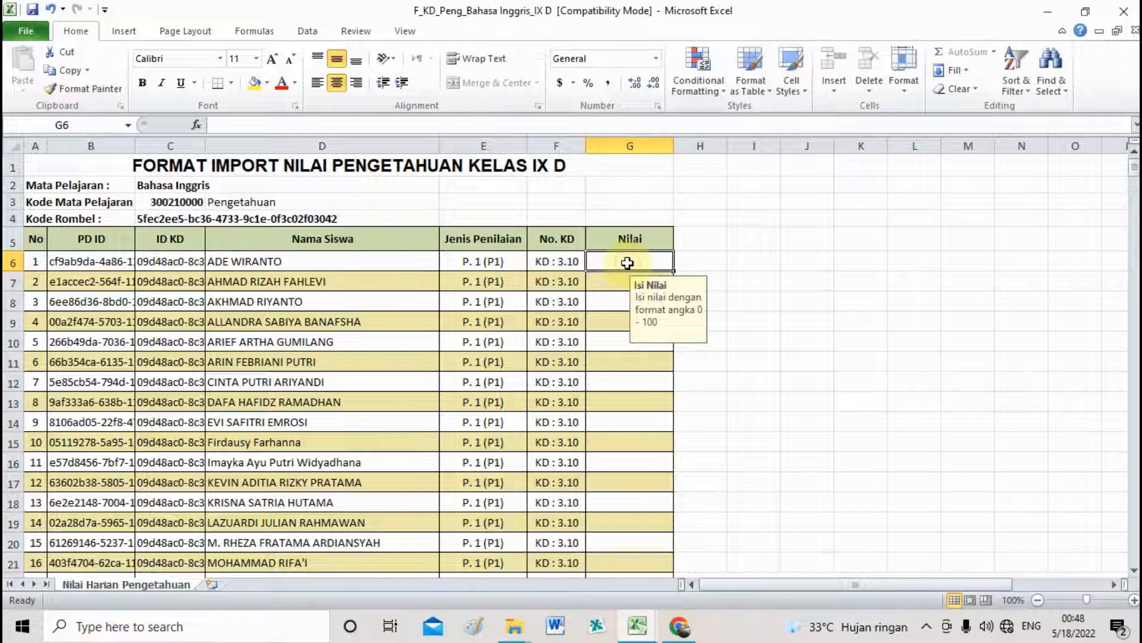
type("90")
left_click(798, 282)
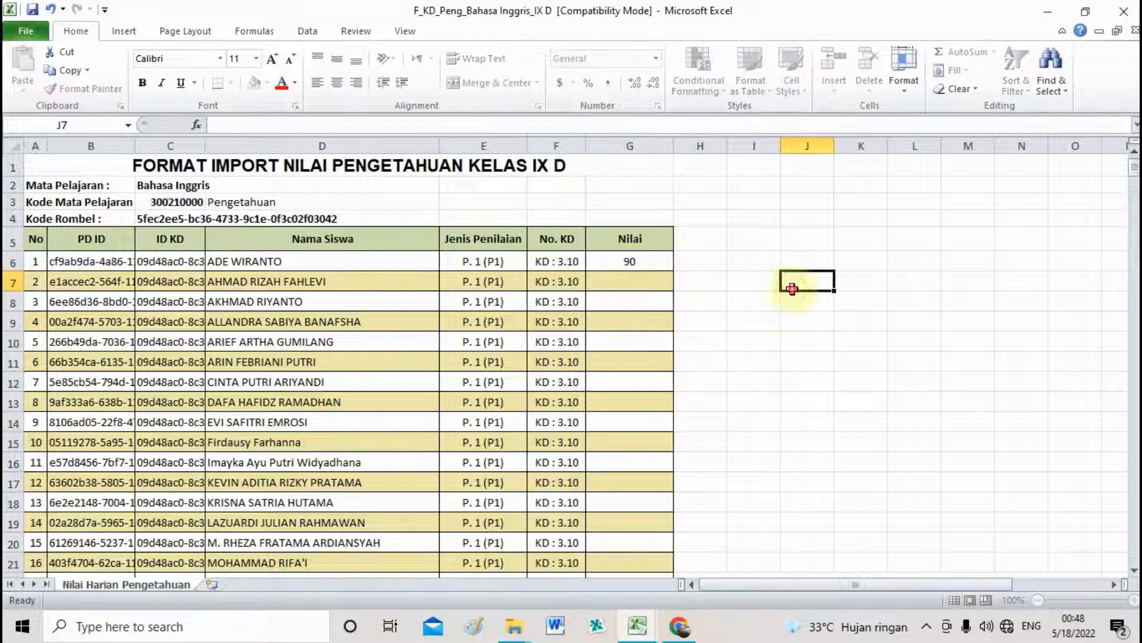
left_click(630, 259)
left_click_drag(673, 273, 650, 456)
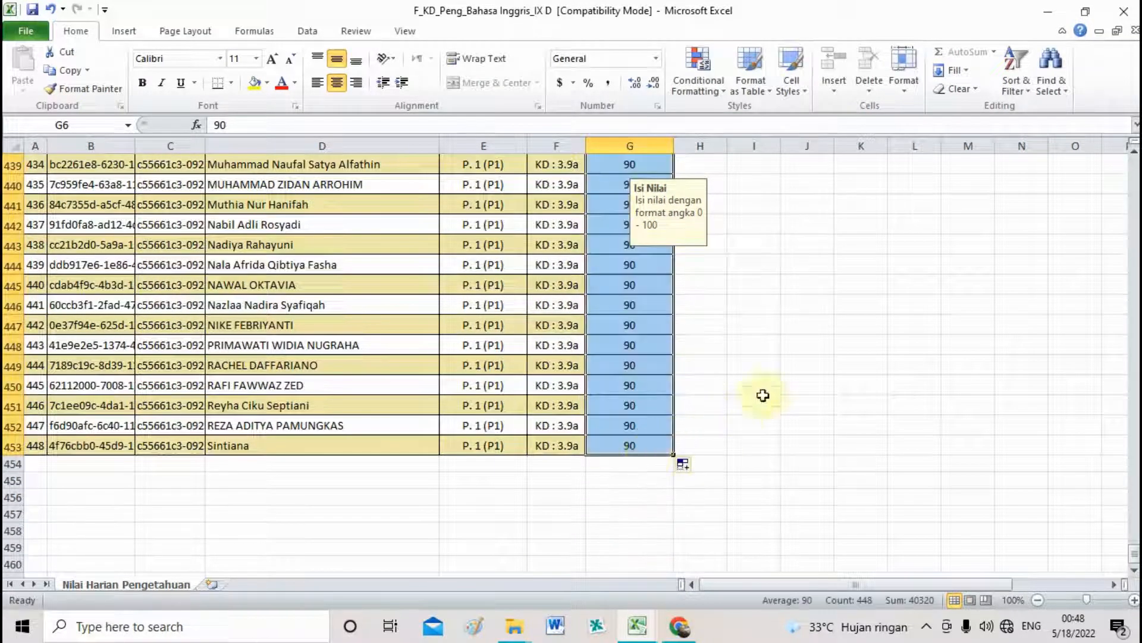
left_click(758, 387)
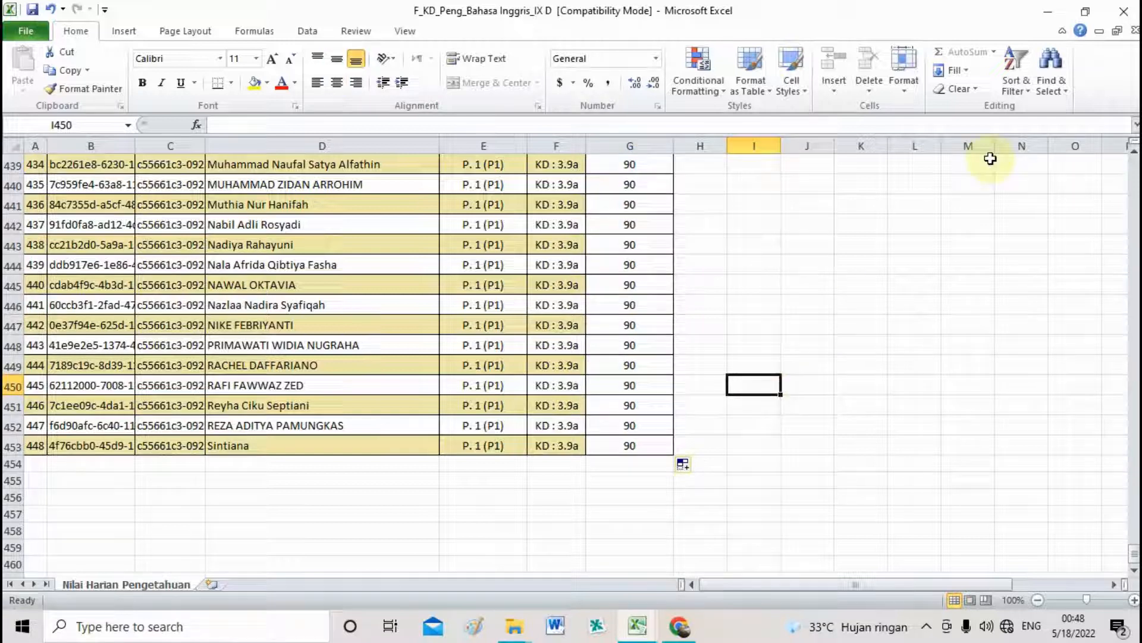
left_click(1135, 32)
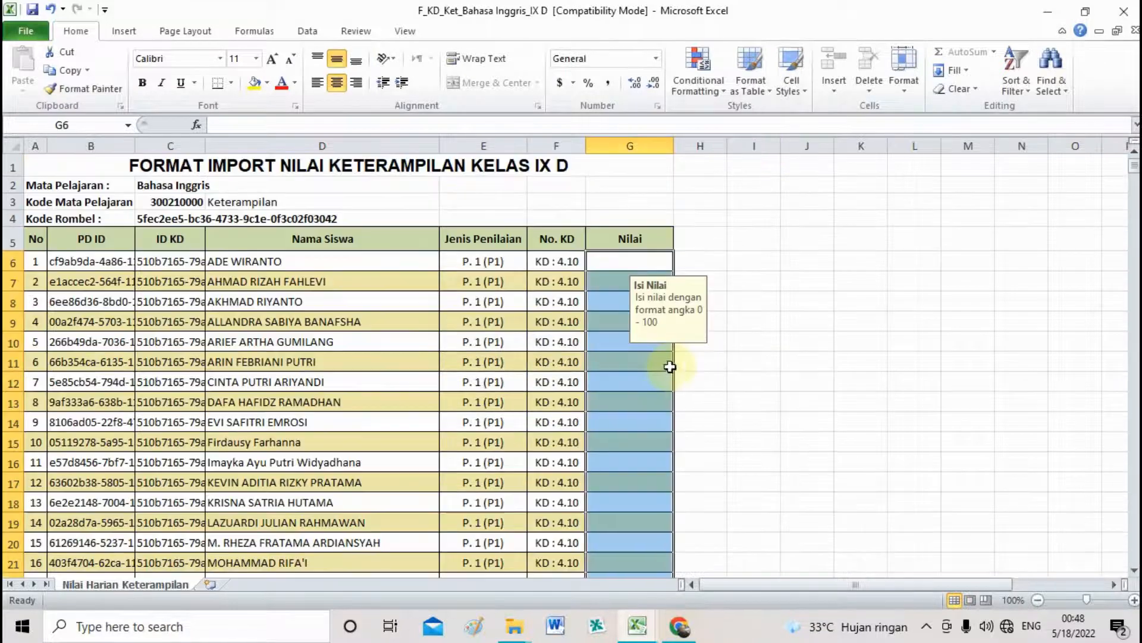
Enter 80 in G6 of F_KD_Ket, fill down to row 549, then close and save.
left_click(631, 262)
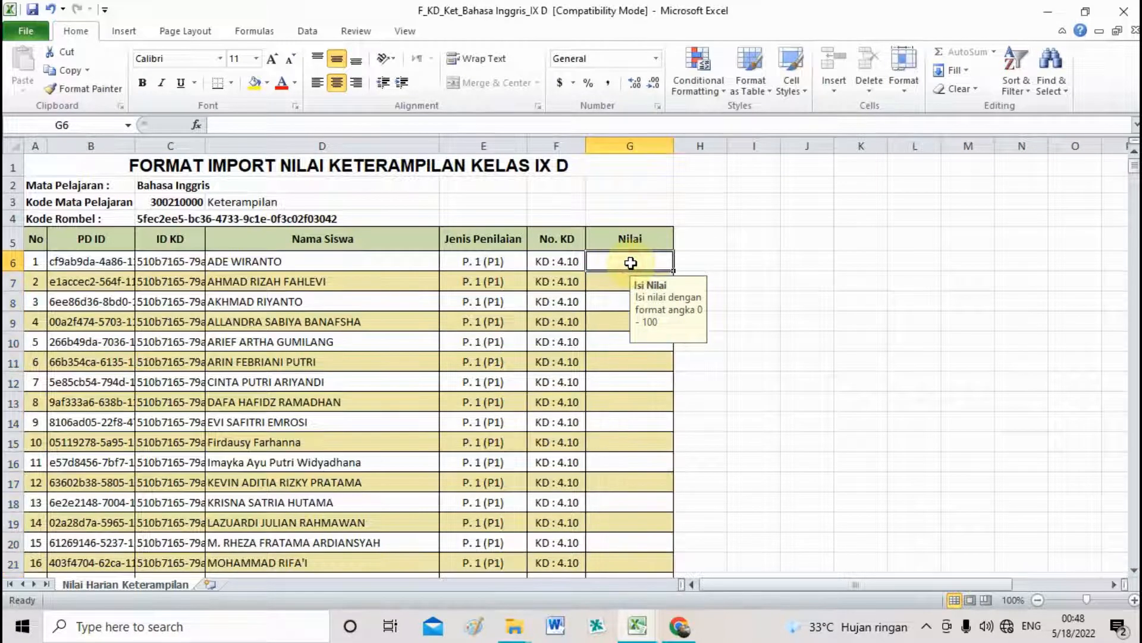
type("80")
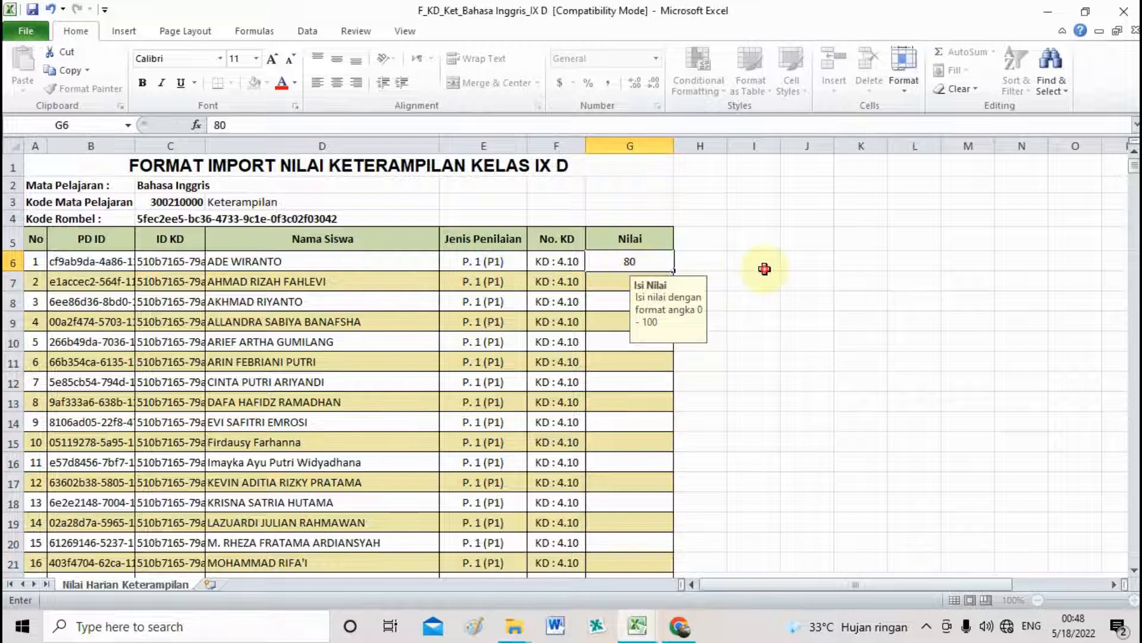
left_click(643, 262)
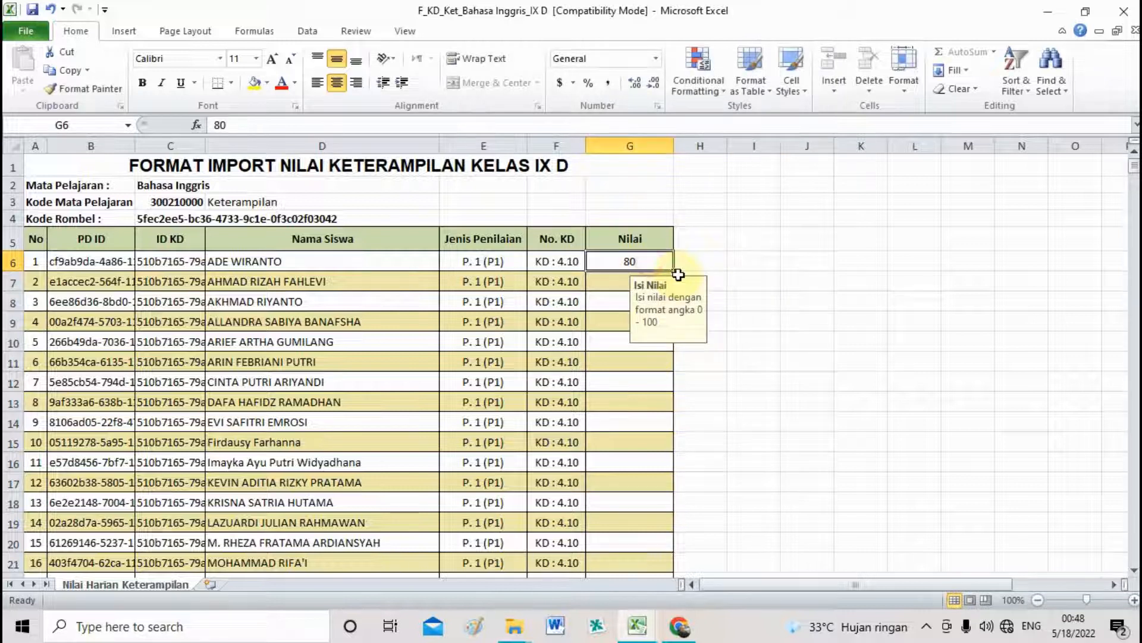
left_click_drag(676, 272, 662, 507)
left_click(952, 245)
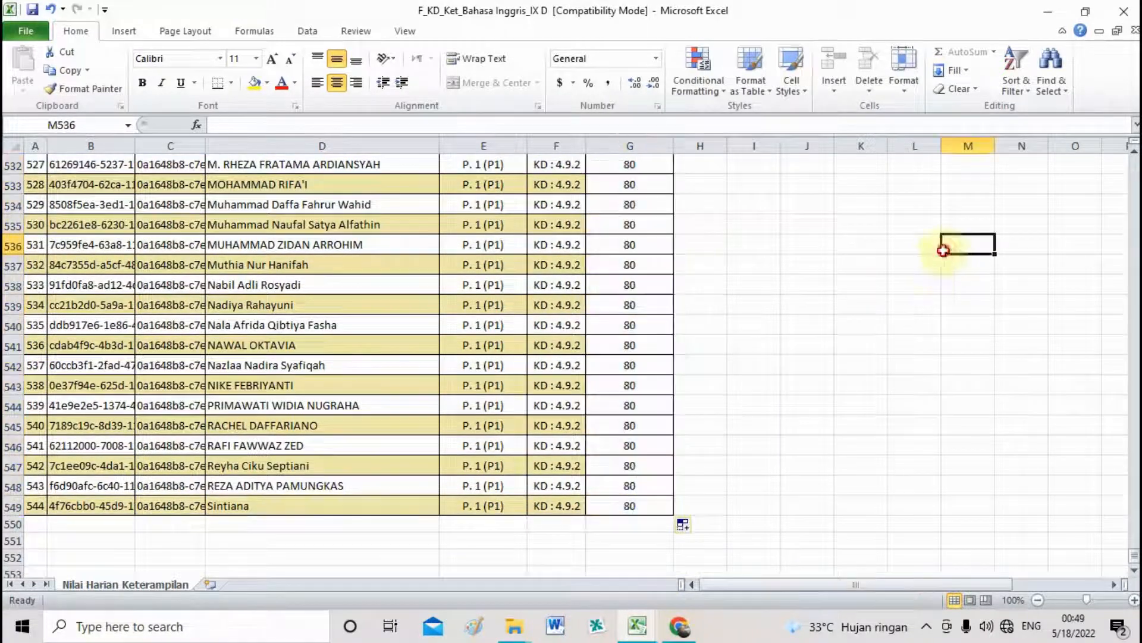
left_click(1135, 31)
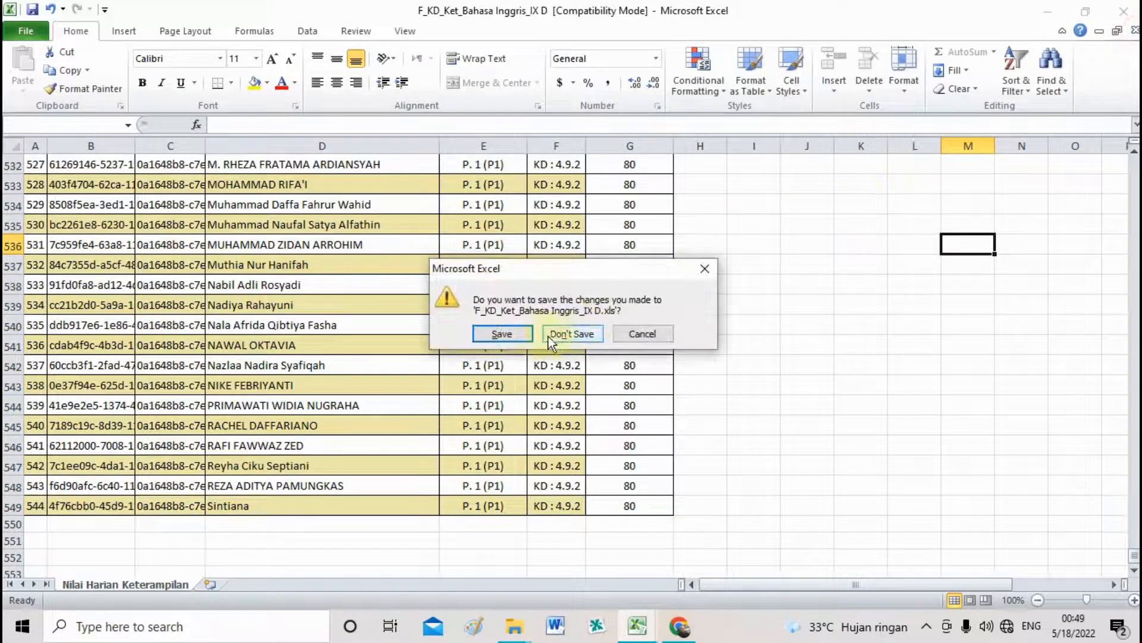
left_click(518, 333)
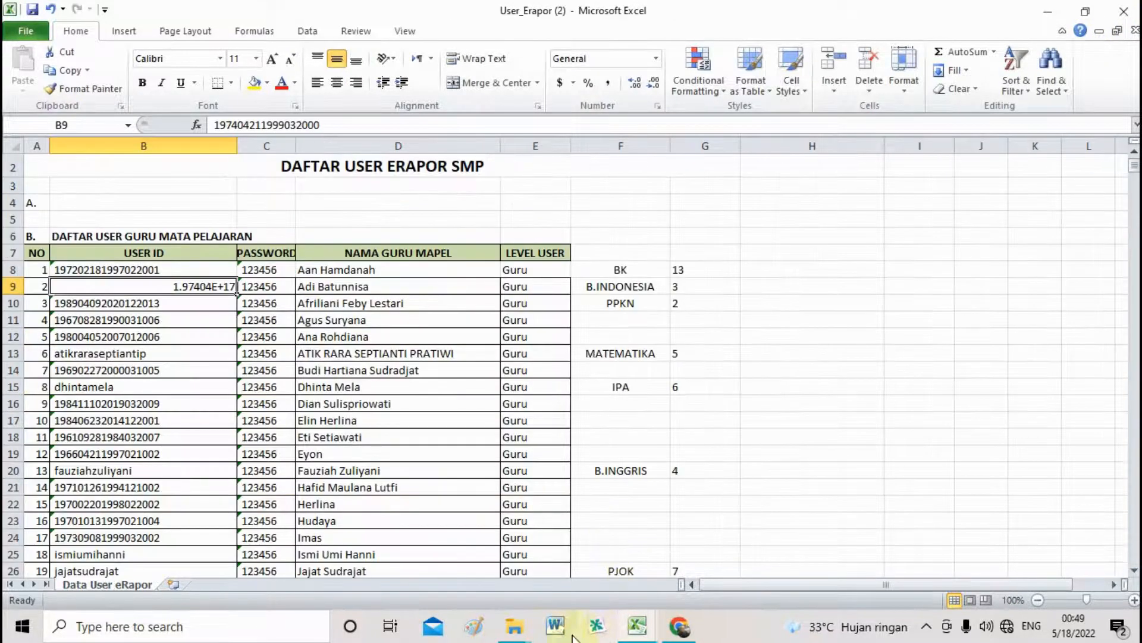
Open F_Sosial_Bahasa Inggris_IX D from the 4. B.Inggris folder.
left_click(513, 630)
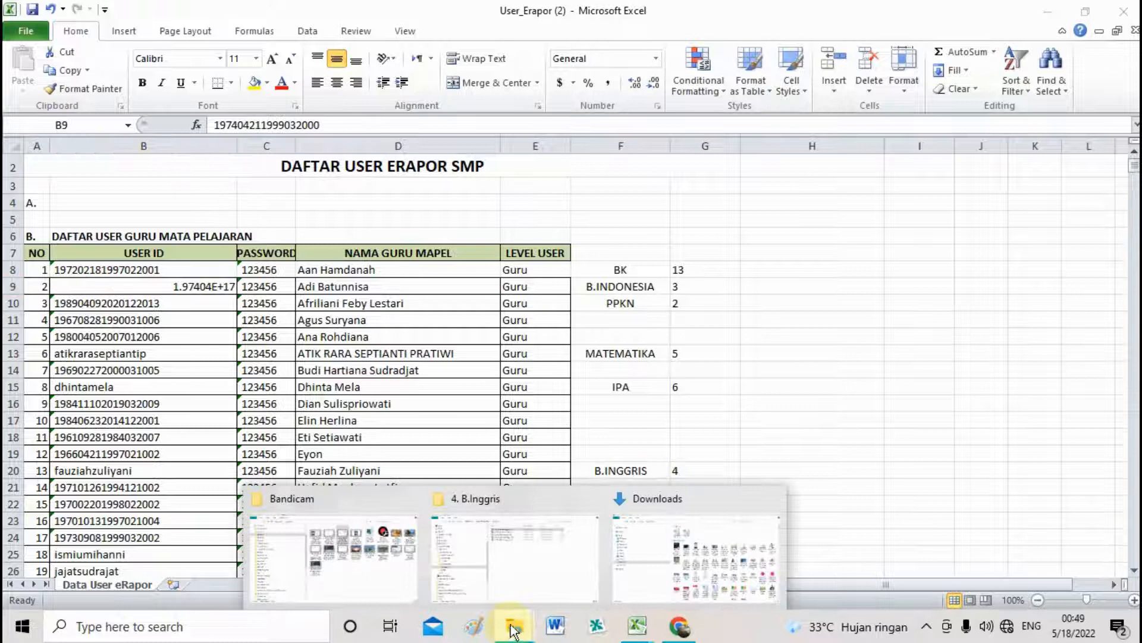
left_click(551, 517)
double_click(488, 145)
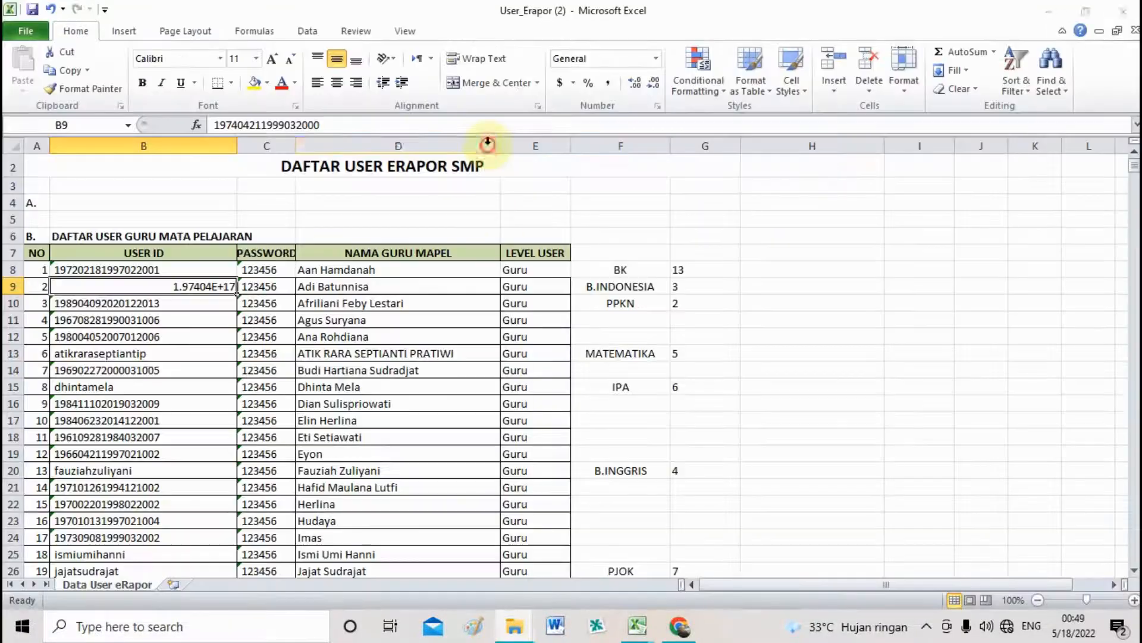
Enter 3 in G6, fill it down to row 197, and close the workbook.
left_click(623, 262)
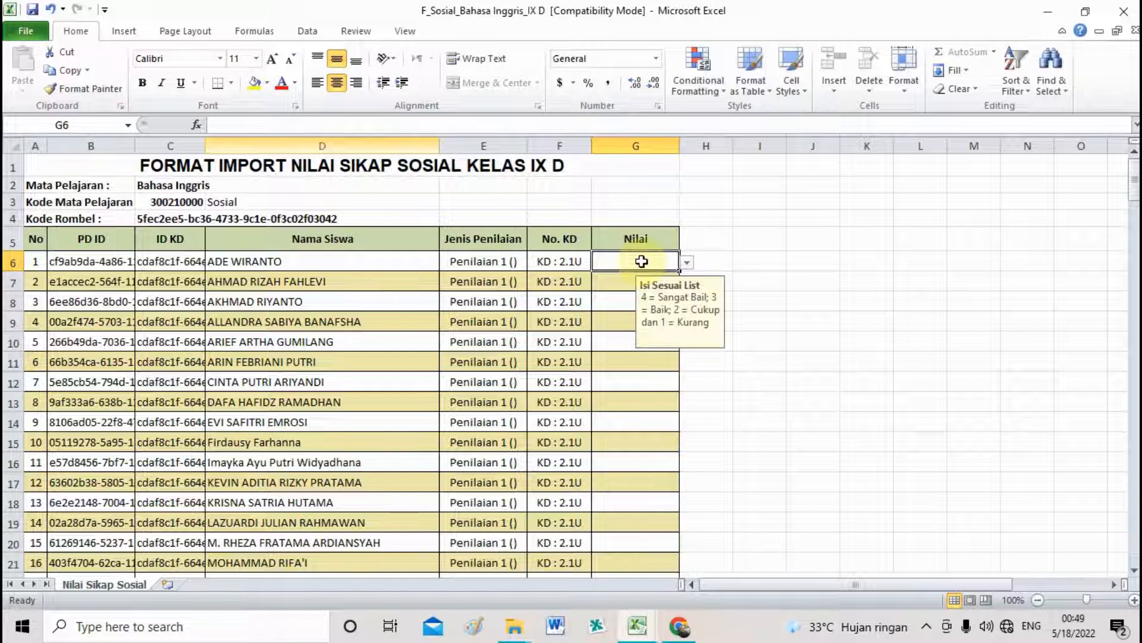
type("3")
left_click(772, 267)
left_click(657, 266)
left_click_drag(679, 273, 661, 186)
left_click(1027, 268)
scroll(1027, 252, "up", 3)
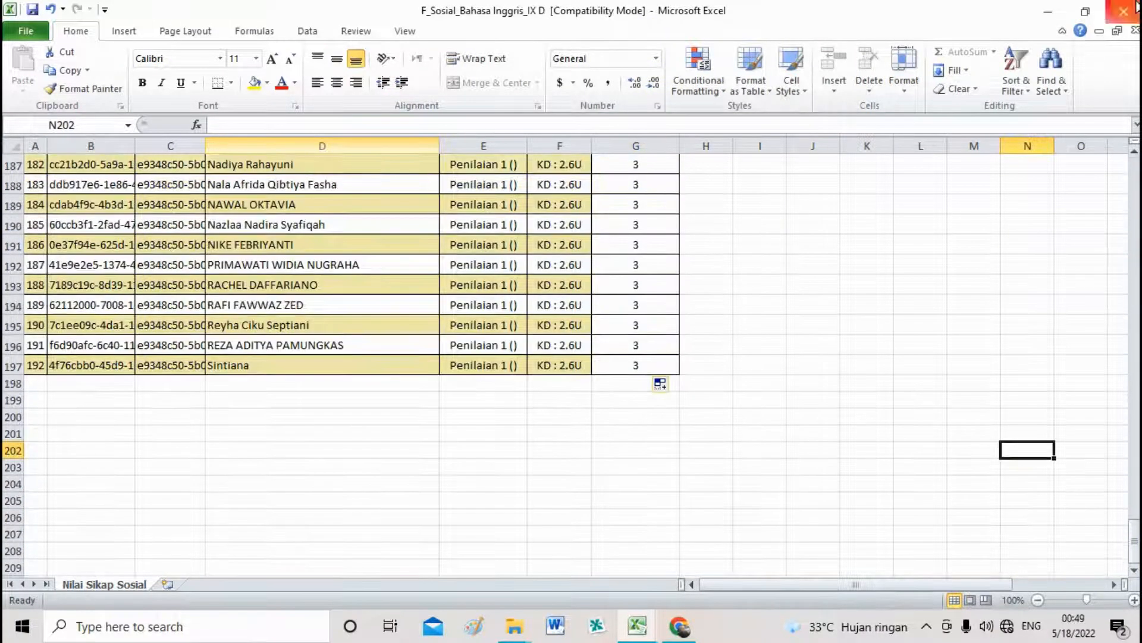
left_click(1135, 9)
Save the social attitude workbook and open F_Spiritual_Bahasa Inggris_IX D.
left_click(507, 331)
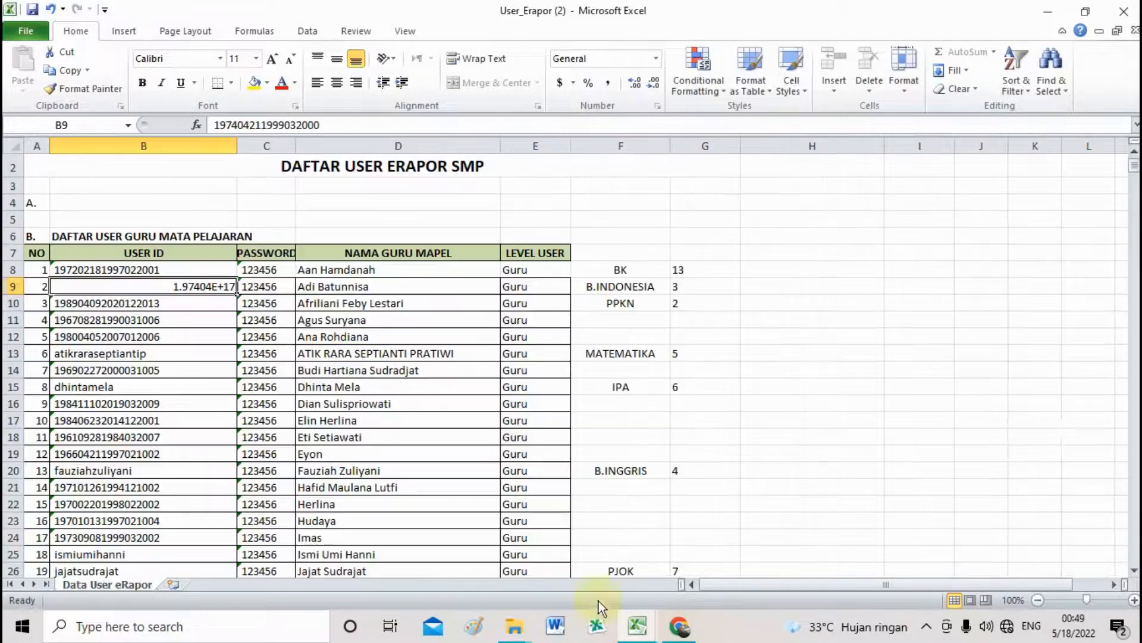
left_click(514, 626)
left_click(516, 585)
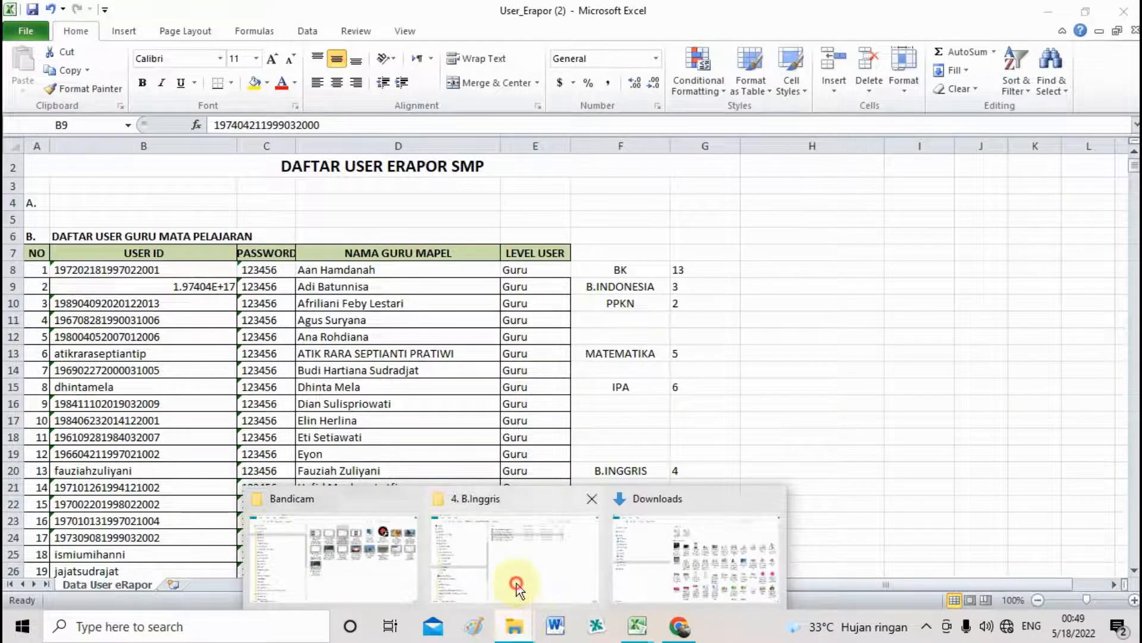
double_click(484, 166)
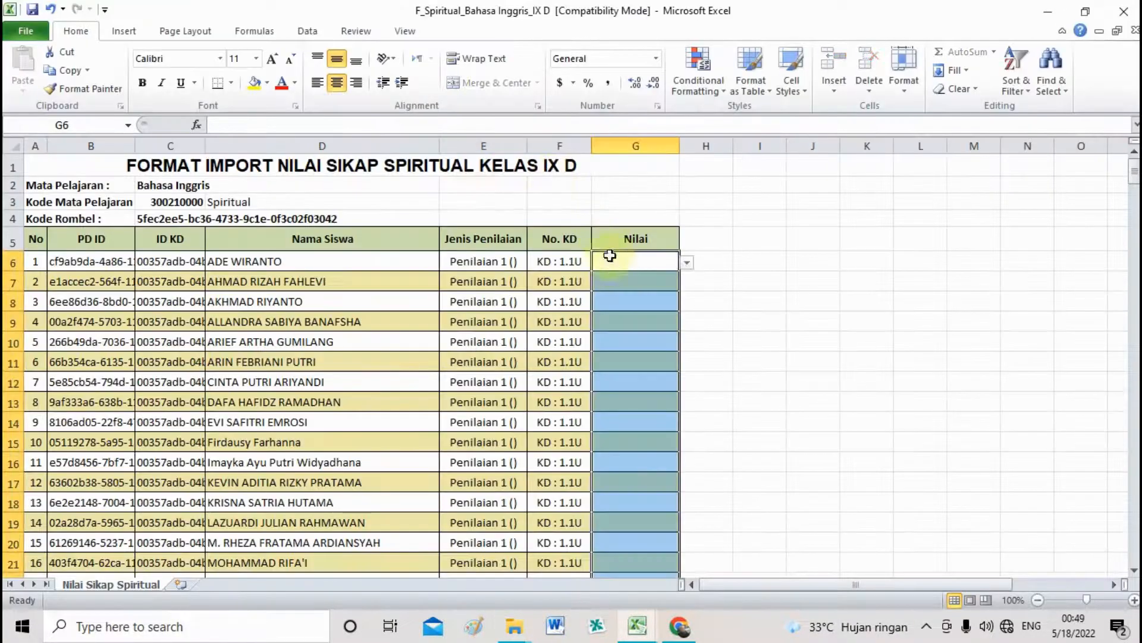
Enter 3 in G6, fill it down to row 325, then close and save.
left_click(616, 263)
type("3")
left_click(865, 340)
left_click(620, 262)
left_click_drag(681, 273, 683, 554)
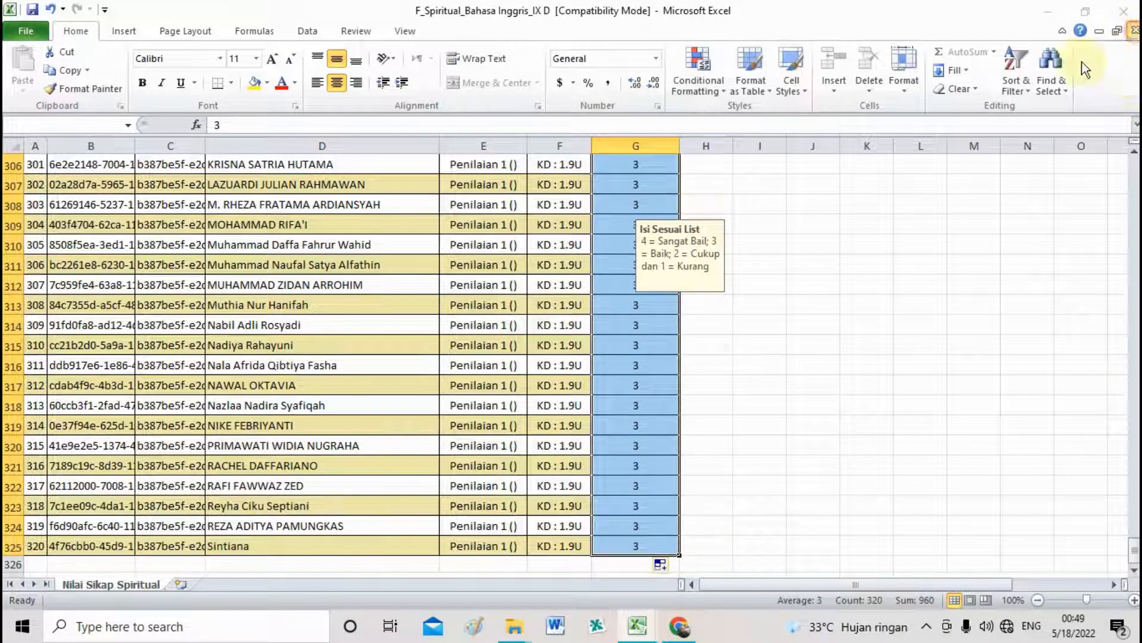
left_click(1135, 30)
left_click(502, 334)
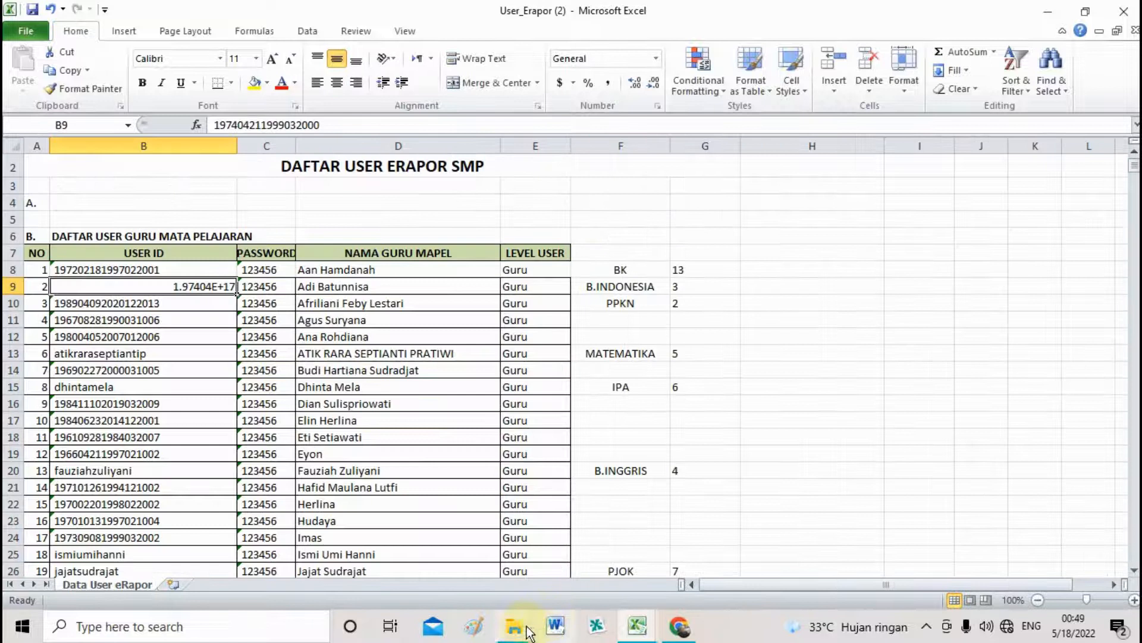
Open PTS_PAS_Bahasa Inggris_IX D and enter PTS 80 and PAS 90 for the first student.
mouse_move(515, 624)
left_click(526, 555)
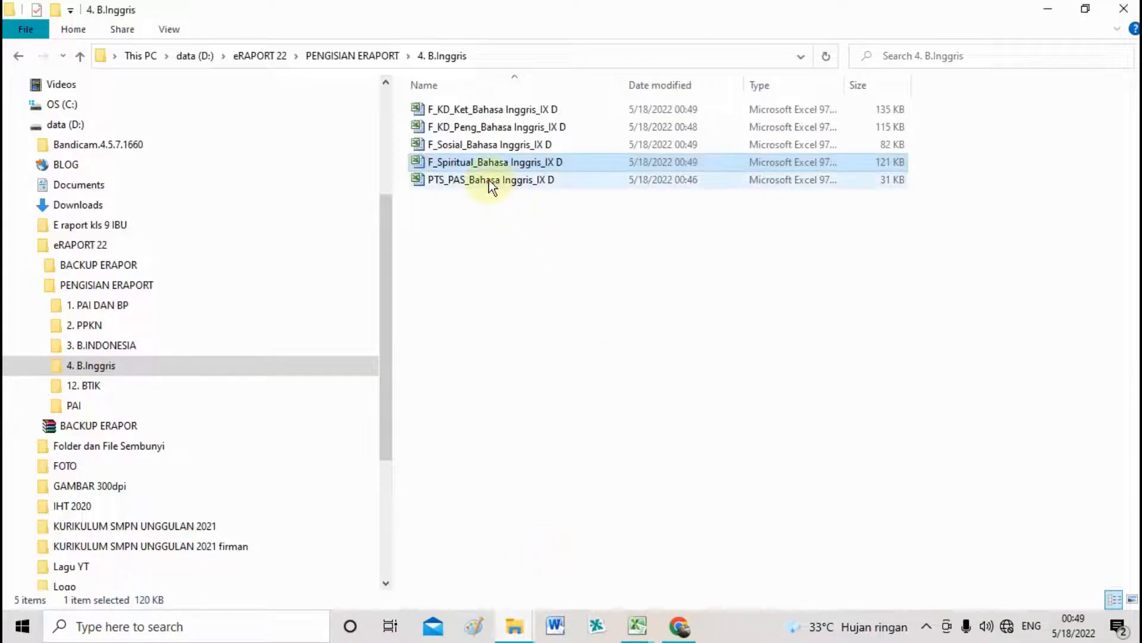
double_click(492, 182)
left_click(565, 261)
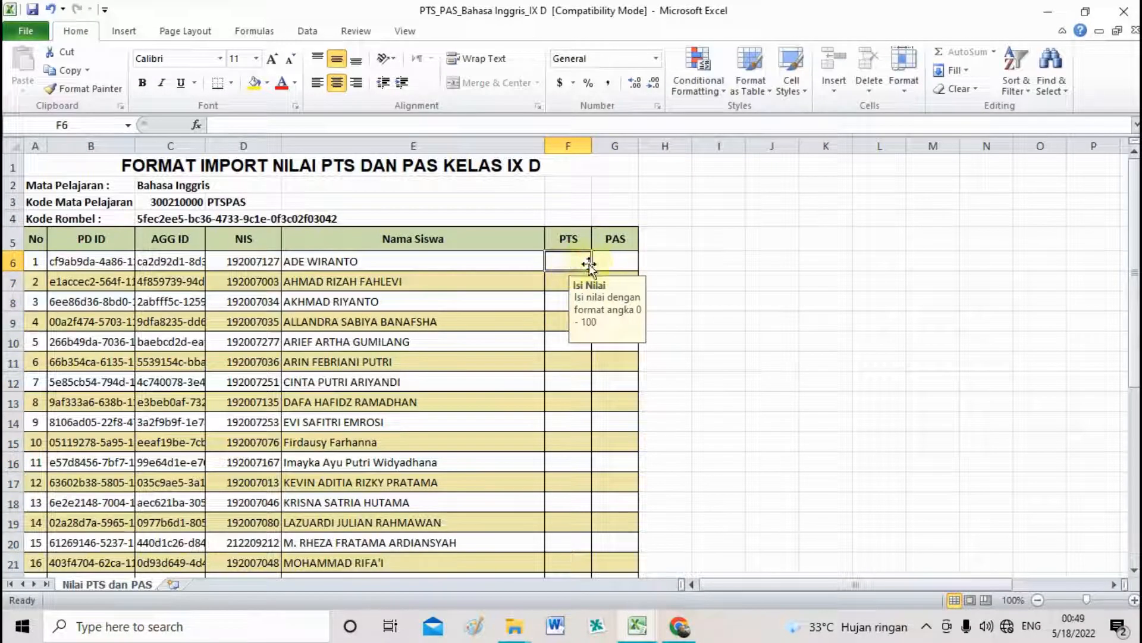
type("8")
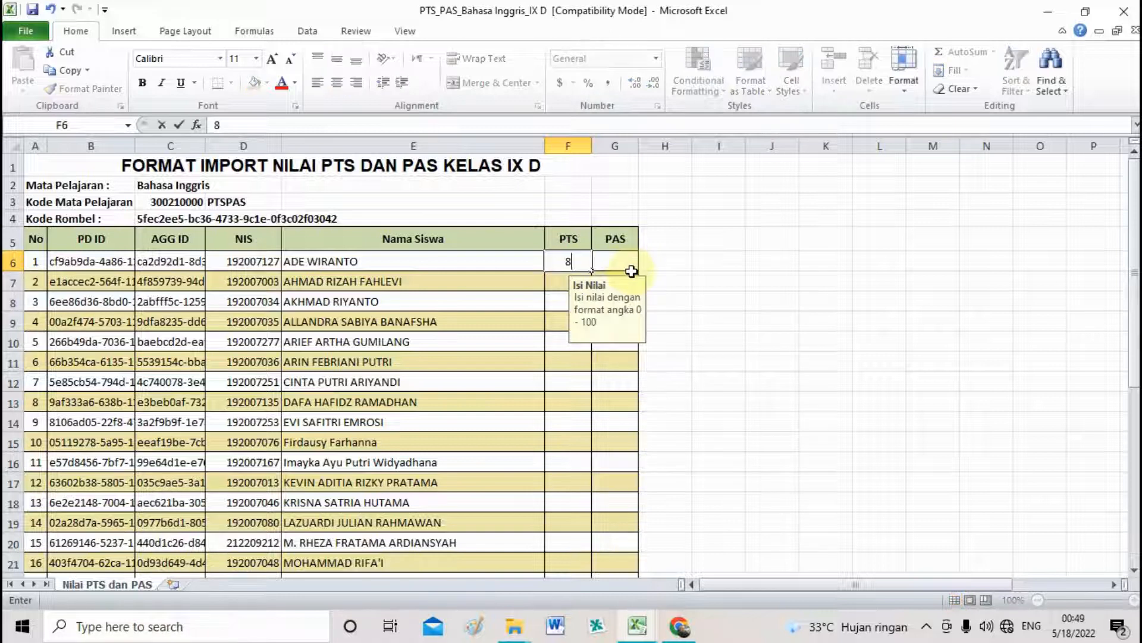
left_click(618, 263)
type("90")
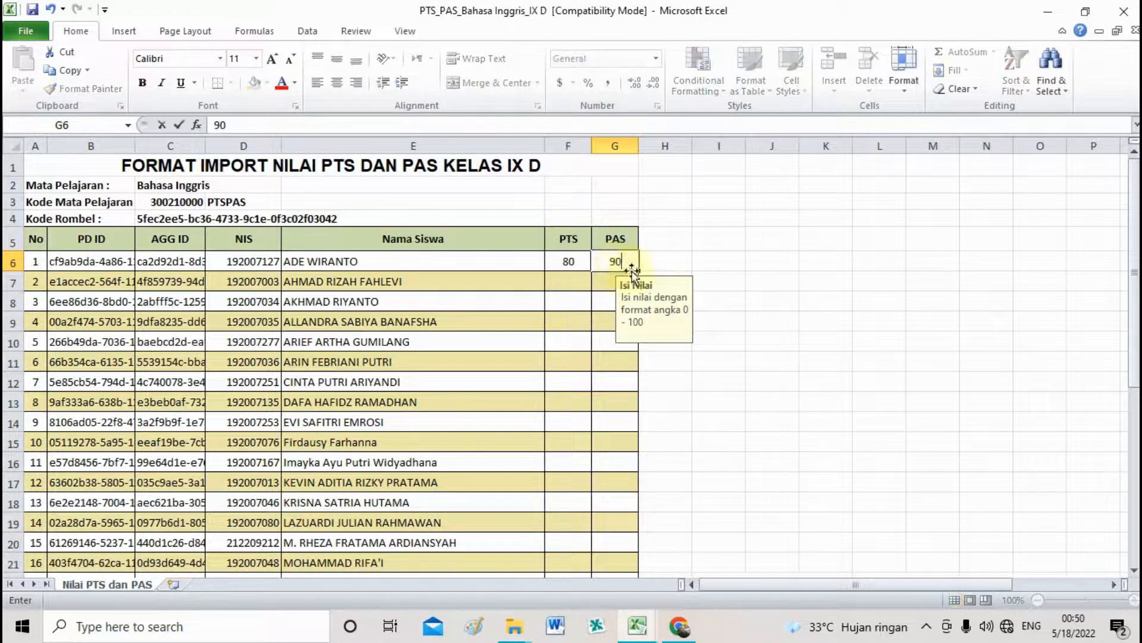
left_click(732, 262)
Fill 80 and 90 down to all 32 students, then save and close the workbook.
left_click(575, 263)
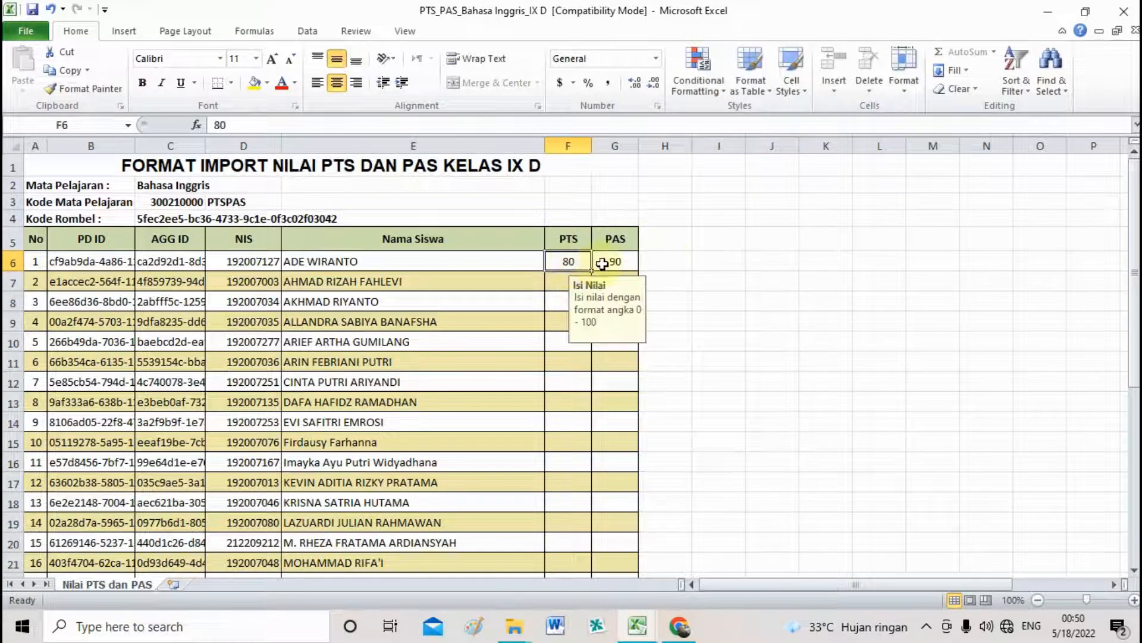
left_click(627, 271, "shift")
left_click_drag(639, 273, 598, 392)
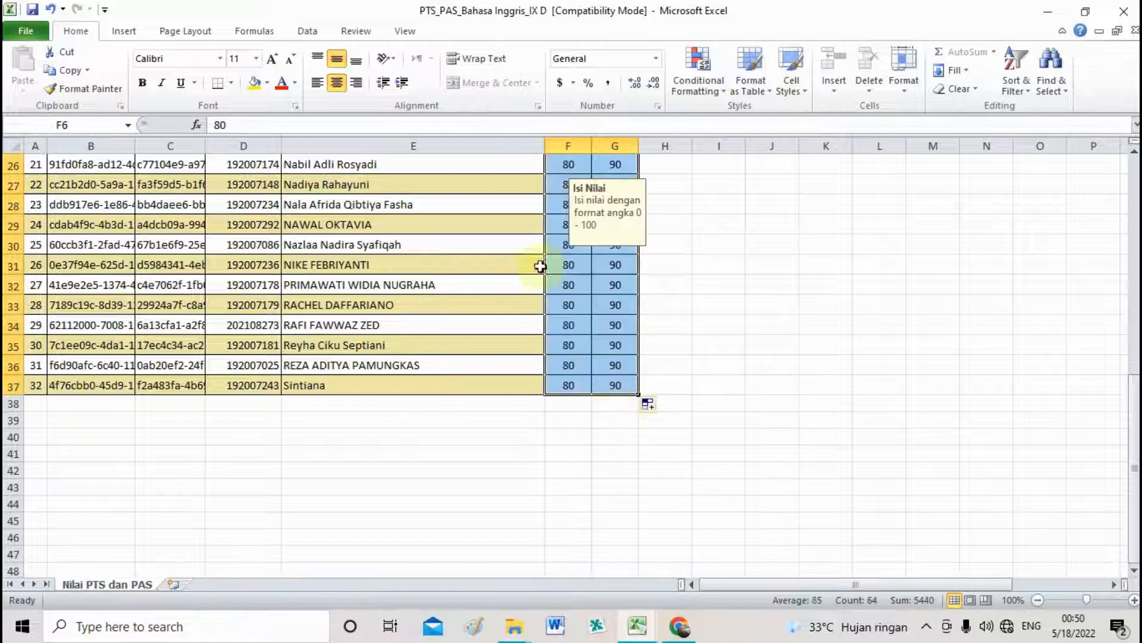
left_click(33, 11)
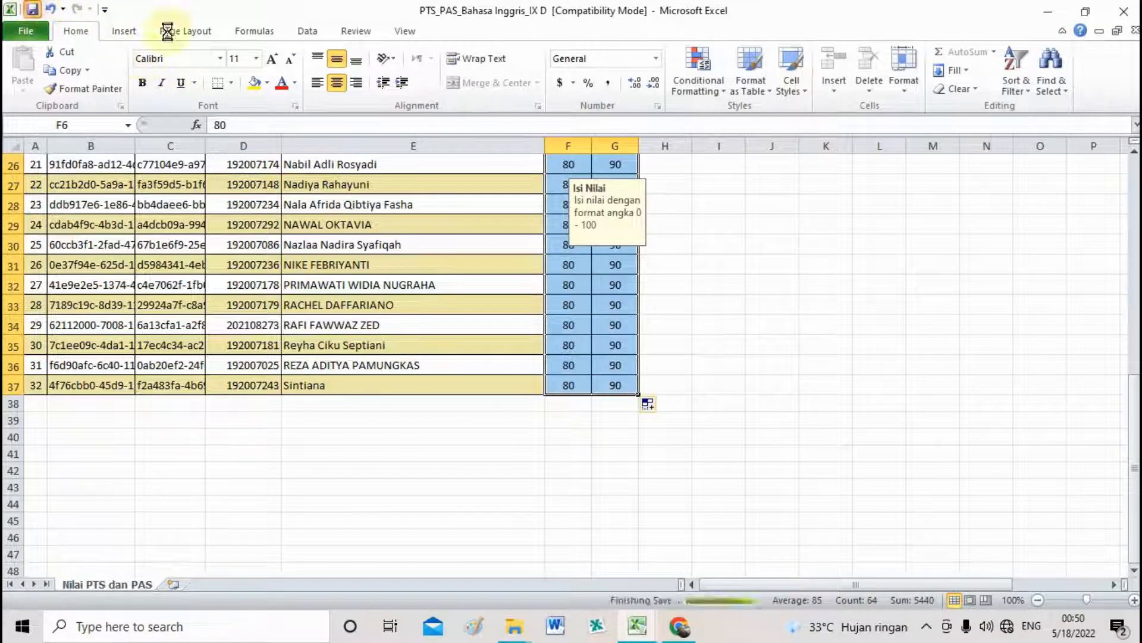
left_click(1134, 31)
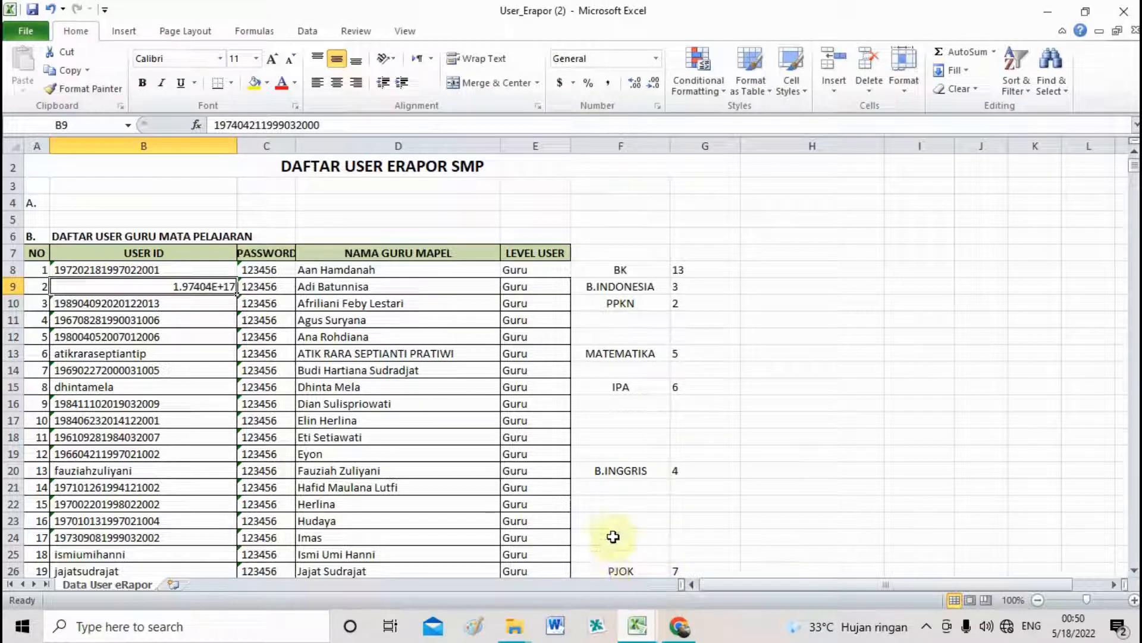
Switch back to e-Rapor in Chrome and expand the Import Nilai Siswa menu.
left_click(679, 626)
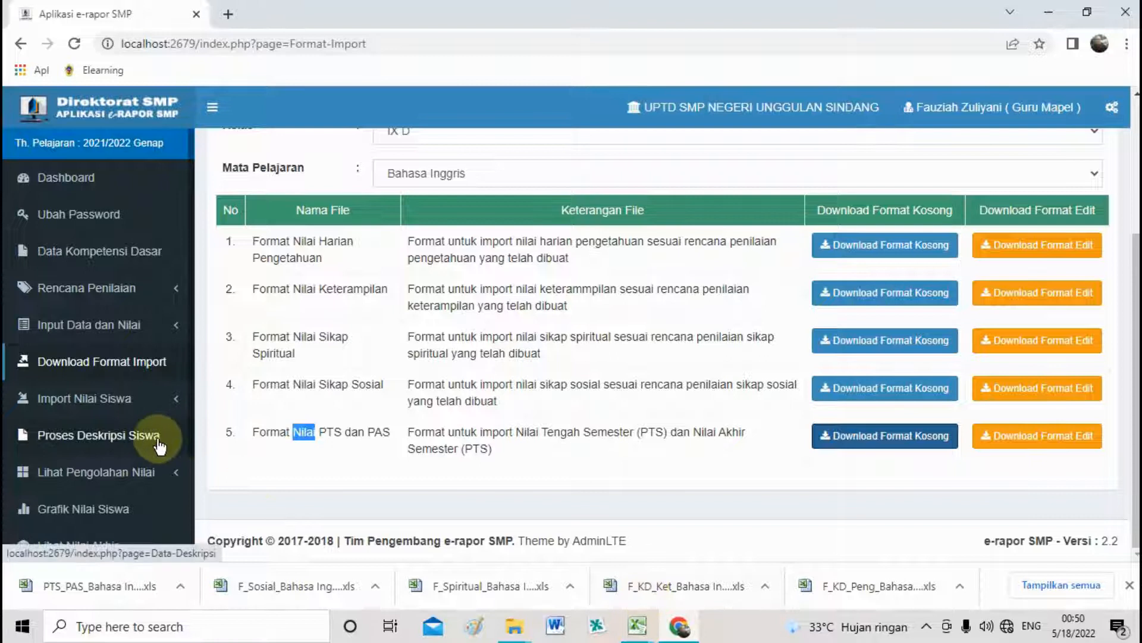
left_click(127, 399)
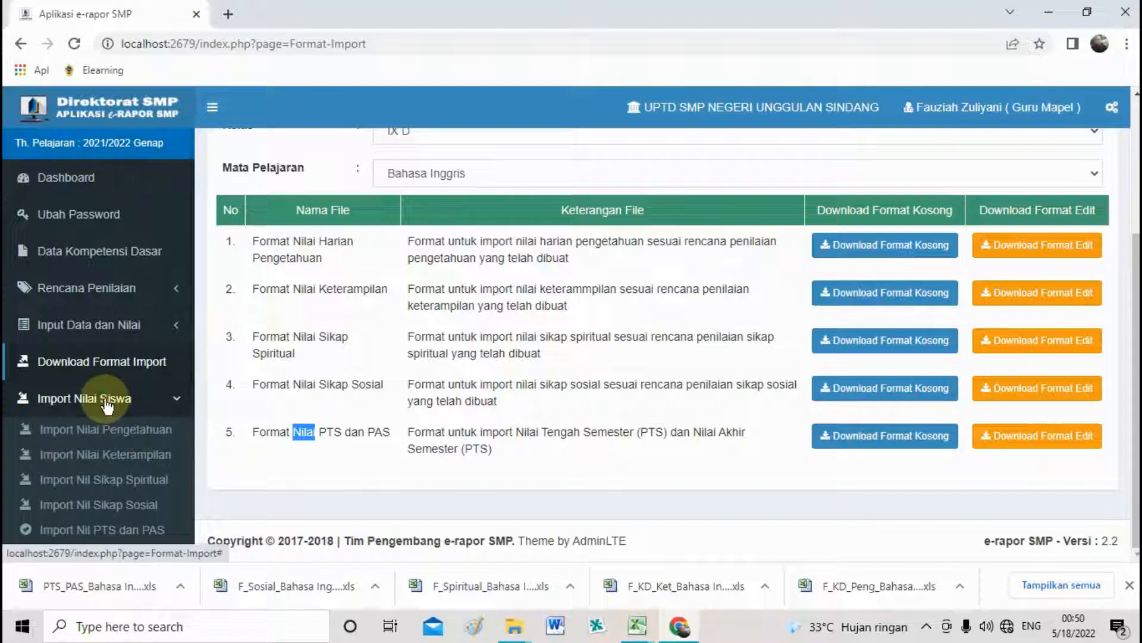
left_click(106, 403)
left_click(106, 402)
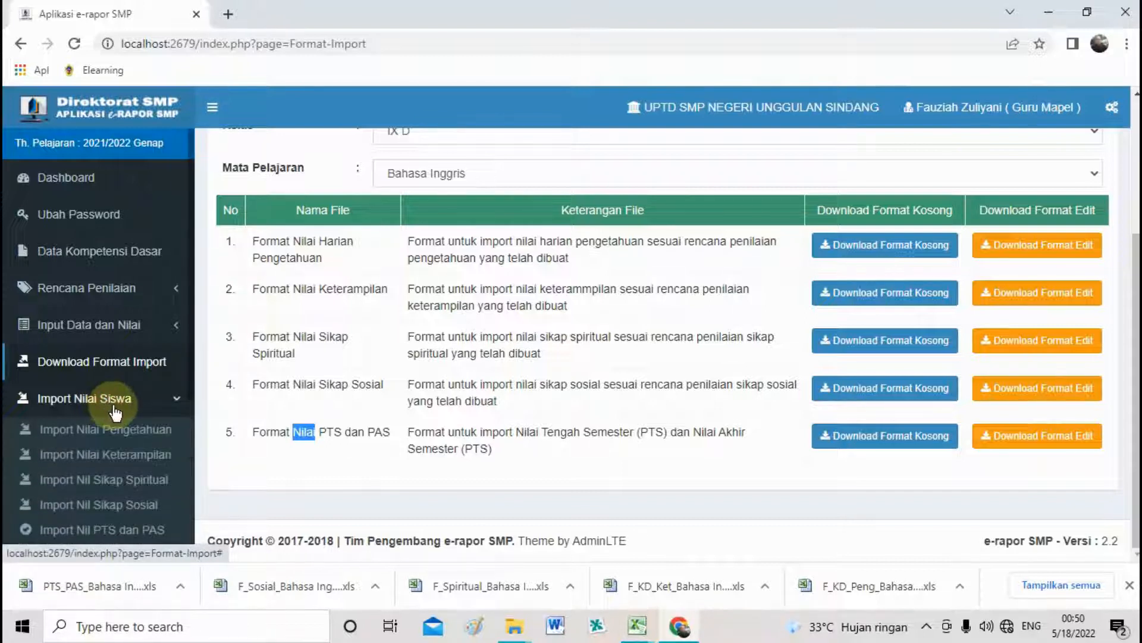
scroll(113, 410, "down", 2)
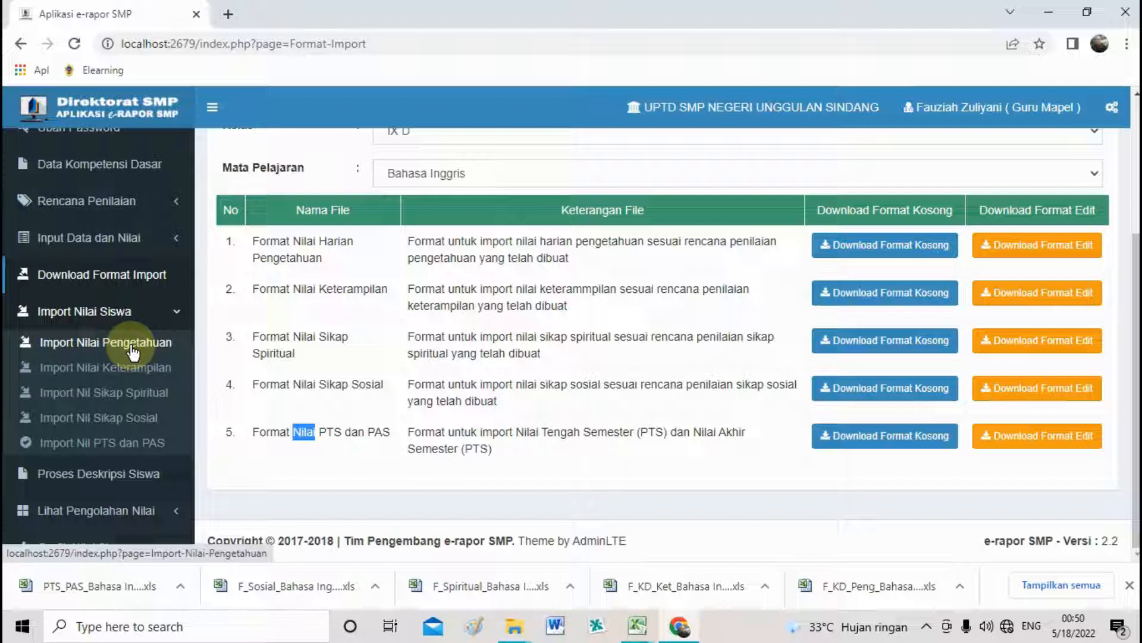
Open Import Nilai Pengetahuan and pick F_KD_Peng_Bahasa Inggris_IX D from the 4. B.Inggris folder.
left_click(131, 345)
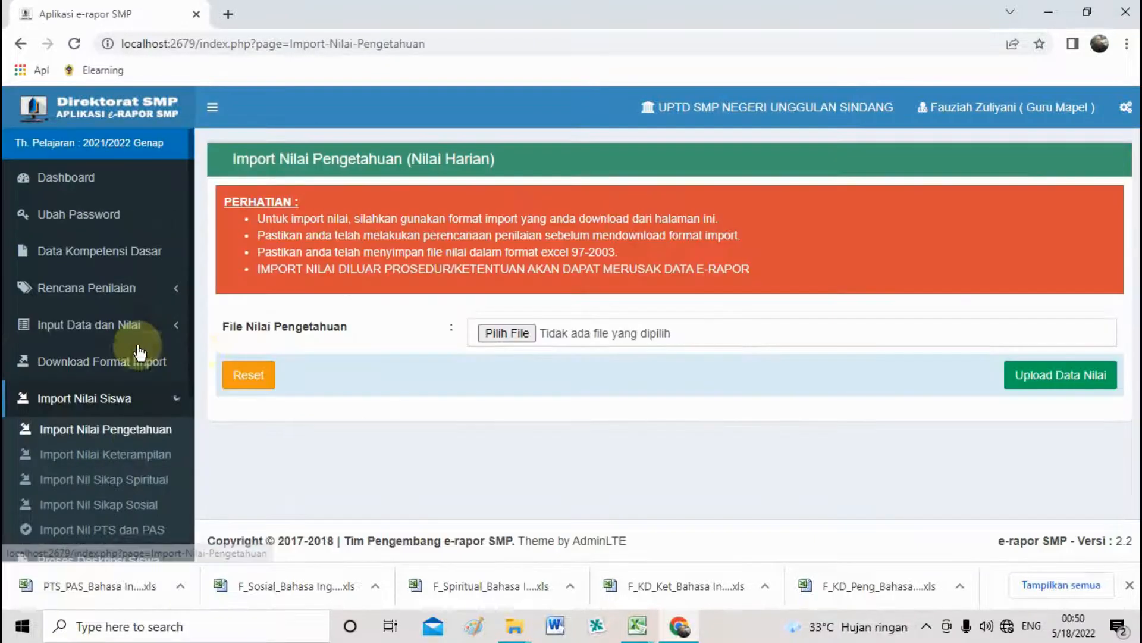
double_click(247, 328)
left_click(316, 329)
left_click(497, 333)
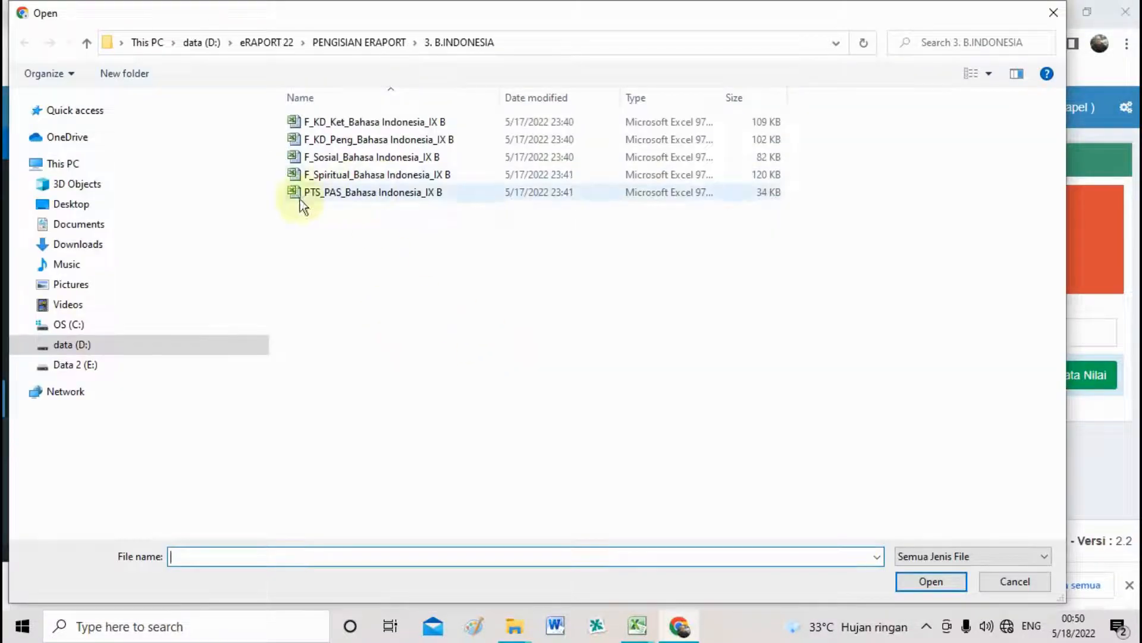
left_click(349, 44)
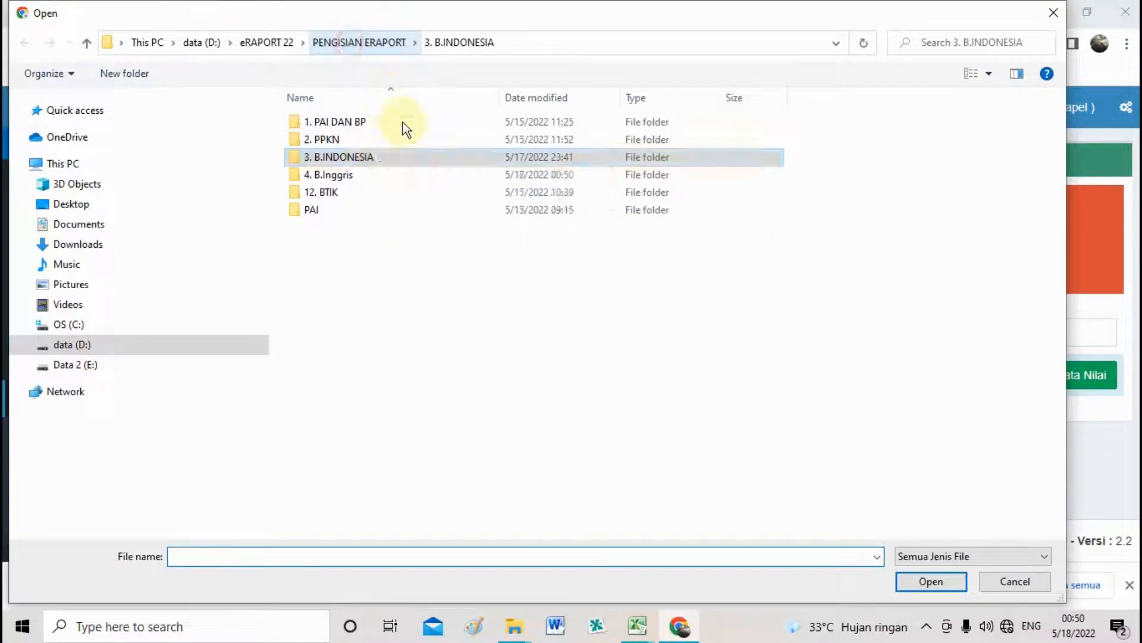
double_click(345, 175)
left_click(335, 141)
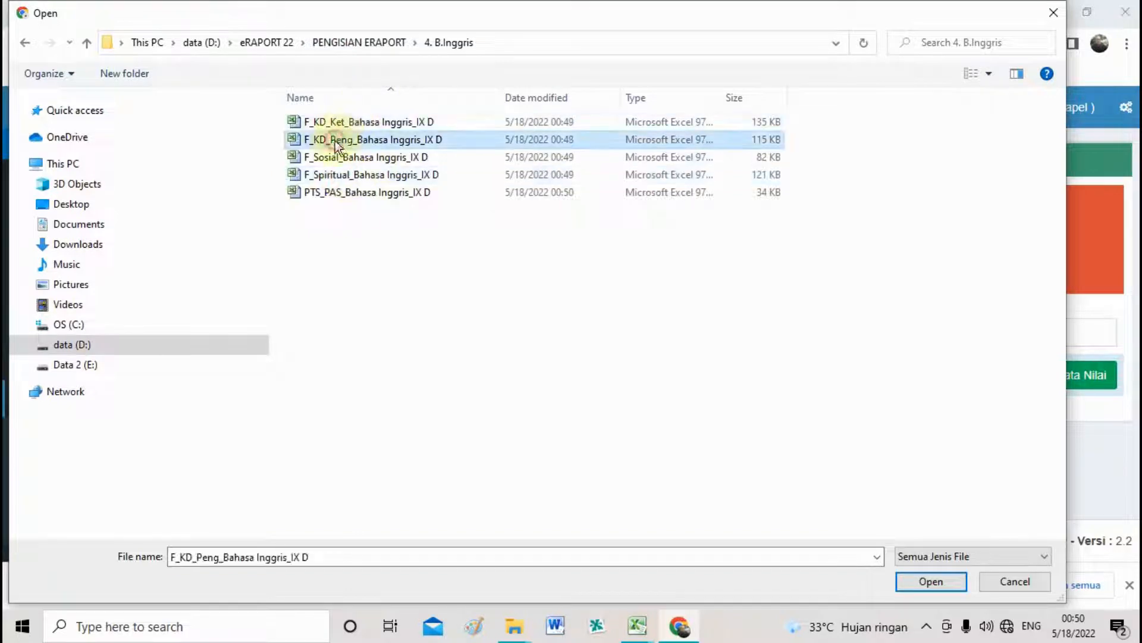
double_click(356, 141)
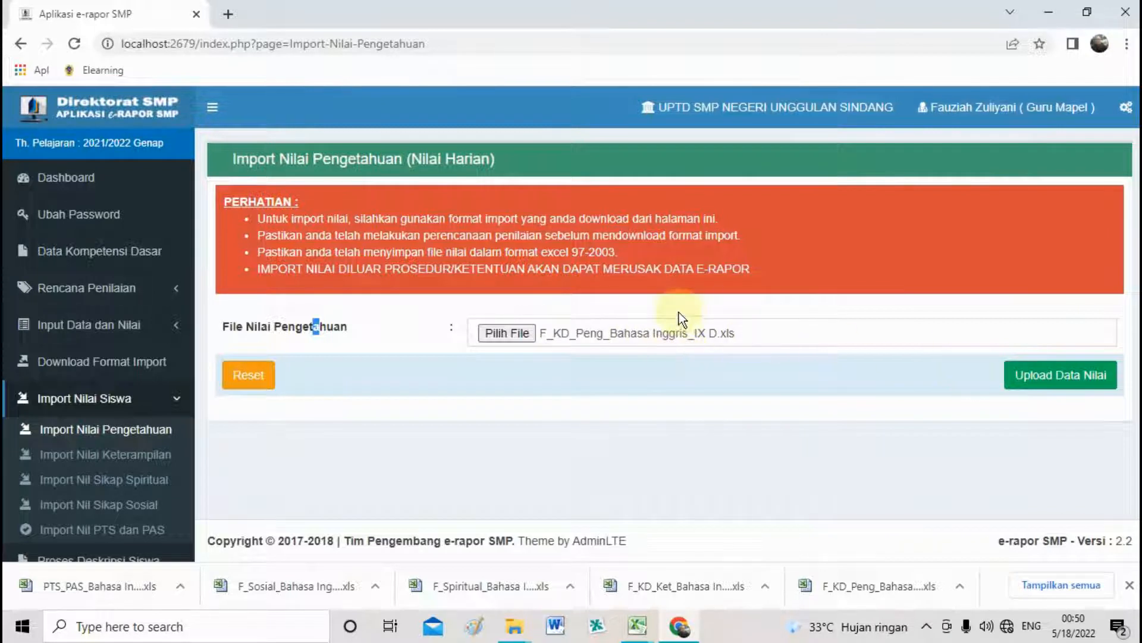
Reattach F_KD_Peng_Bahasa Inggris_IX D and upload the knowledge grades for review.
left_click(694, 334)
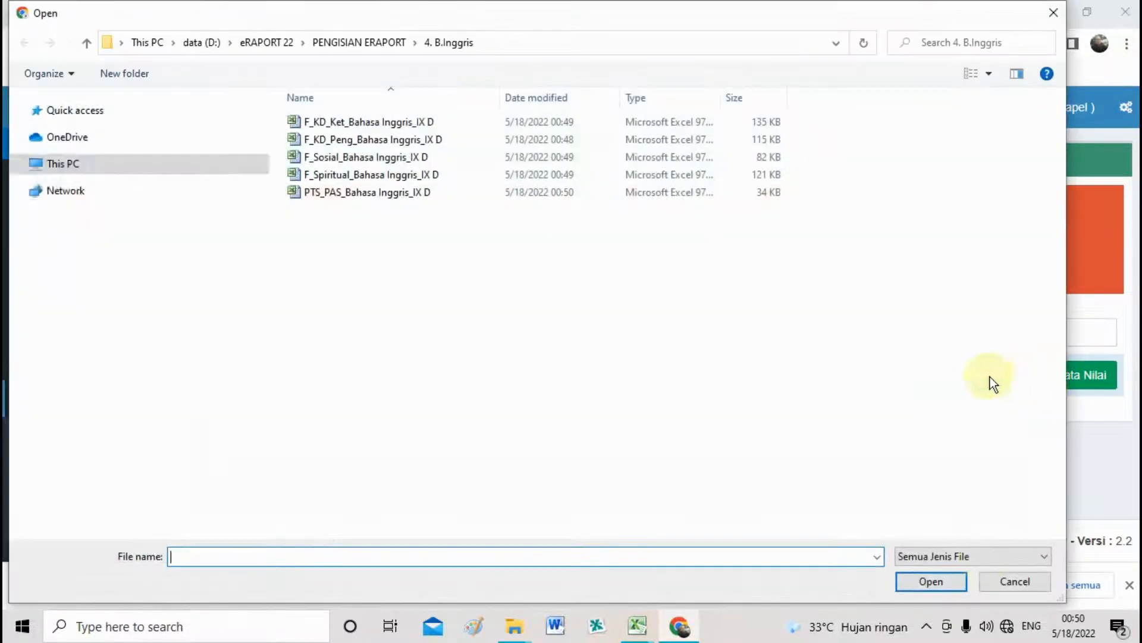
left_click(997, 580)
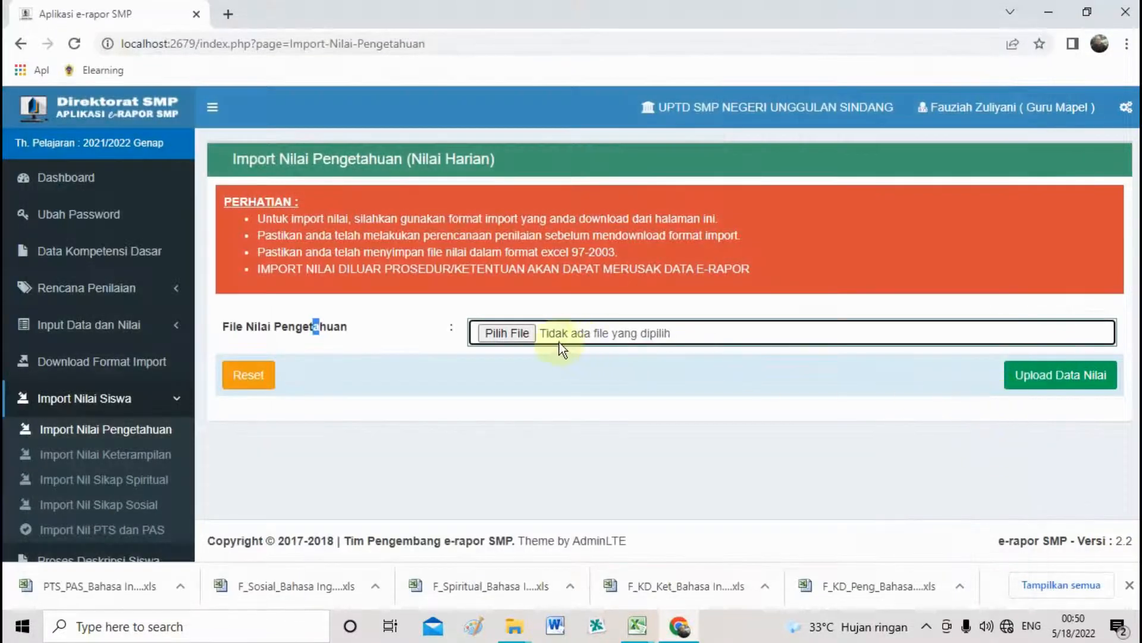
left_click(517, 334)
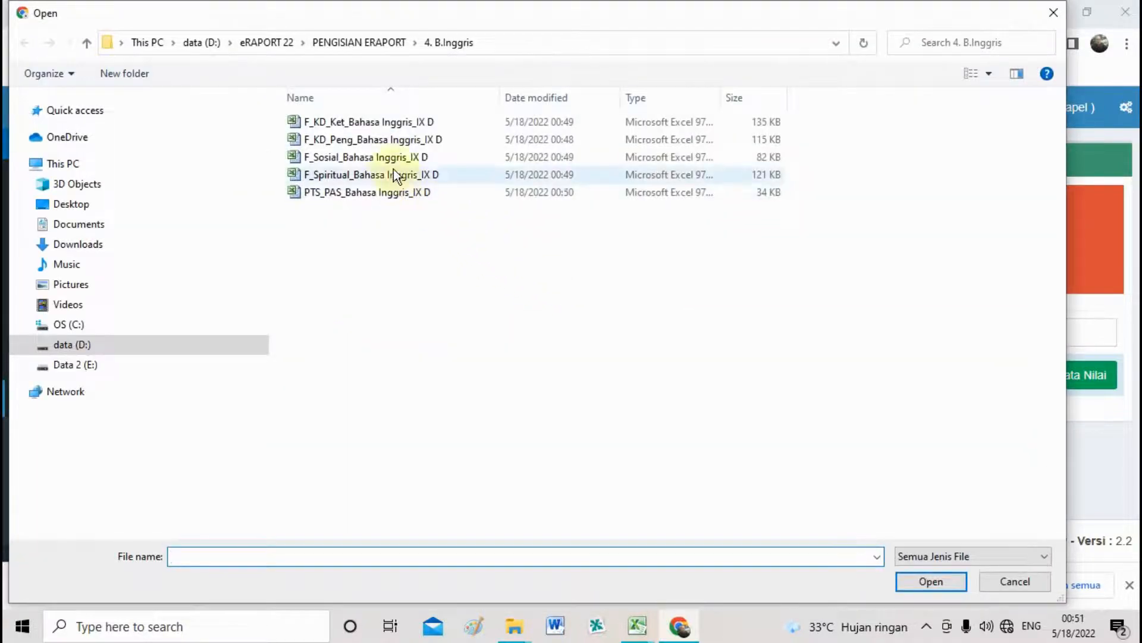
double_click(370, 139)
left_click(1016, 375)
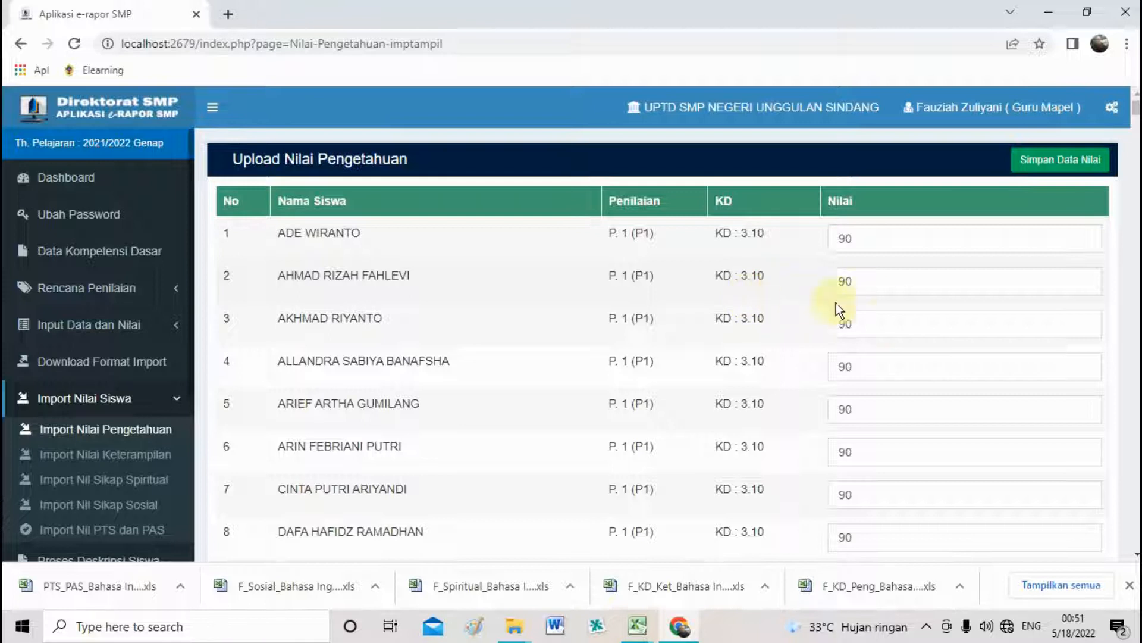
Review the imported scores of 90, save the 448 knowledge grade records and dismiss the confirmation.
left_click(933, 245)
left_click(971, 287)
left_click(979, 317)
left_click(963, 366)
left_click(963, 403)
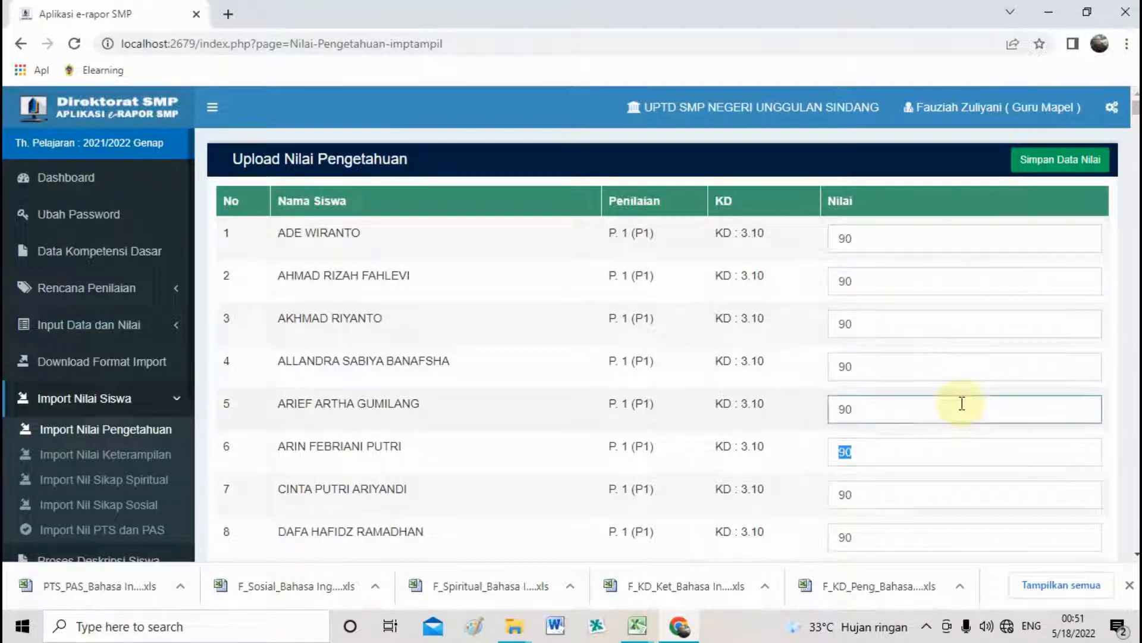
key("Tab")
key("Tab")
key("Tab")
key("Tab")
key("Tab")
key("Tab")
key("Tab")
key("Tab")
key("Tab")
key("Tab")
key("Tab")
key("Tab")
key("Tab")
key("Tab")
key("Tab")
key("Tab")
key("Tab")
key("Tab")
key("Tab")
key("Tab")
key("Tab")
key("Tab")
key("Tab")
key("Tab")
key("Tab")
key("Tab")
key("Tab")
key("Tab")
key("Tab")
key("Tab")
key("Tab")
key("Tab")
key("Tab")
key("Tab")
key("Tab")
key("Tab")
key("Tab")
key("Tab")
key("Tab")
key("Tab")
key("Tab")
key("Tab")
key("Tab")
key("Tab")
key("Tab")
key("Tab")
key("Tab")
key("Tab")
key("Tab")
key("Tab")
key("Tab")
key("Tab")
key("Tab")
key("Tab")
key("Tab")
key("Tab")
key("Tab")
key("Tab")
key("Tab")
key("Tab")
key("Tab")
key("Tab")
key("Tab")
key("Tab")
key("Tab")
key("Tab")
key("Tab")
key("Tab")
key("Tab")
key("Tab")
key("Tab")
key("Tab")
key("Tab")
key("Tab")
key("Tab")
key("Tab")
key("Tab")
key("Tab")
key("Tab")
key("Tab")
key("Tab")
key("Tab")
key("Tab")
key("Tab")
key("Tab")
key("Tab")
key("Tab")
key("Tab")
key("Tab")
key("Tab")
key("Tab")
key("Tab")
key("Tab")
key("Tab")
key("Tab")
key("Tab")
key("Tab")
key("Tab")
key("Tab")
key("Tab")
key("Tab")
left_click(1011, 466)
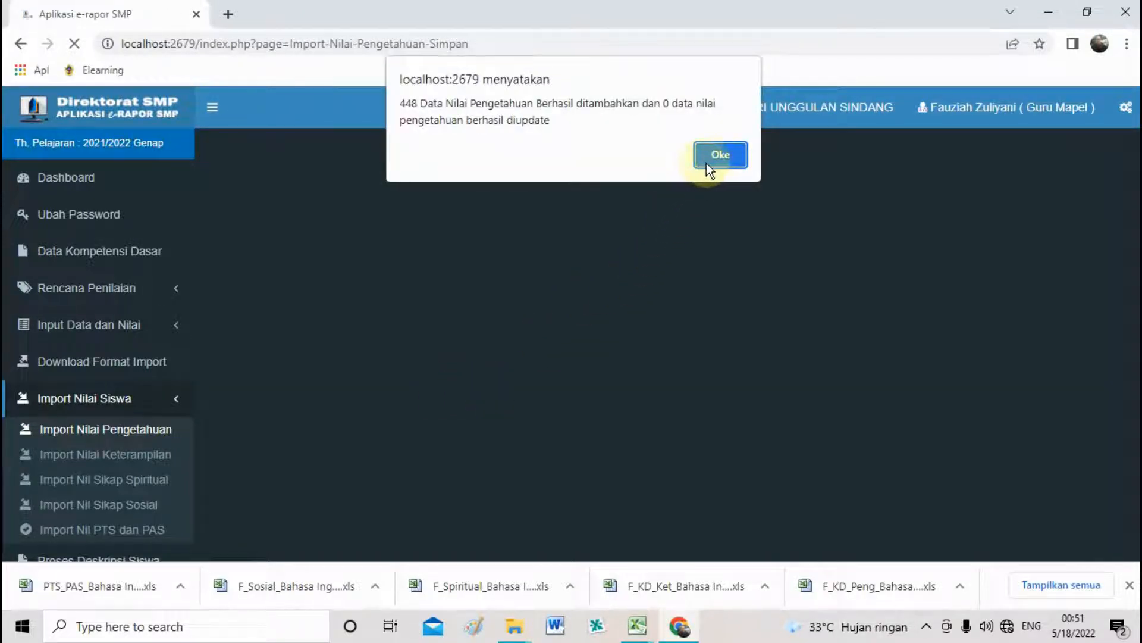
left_click(720, 154)
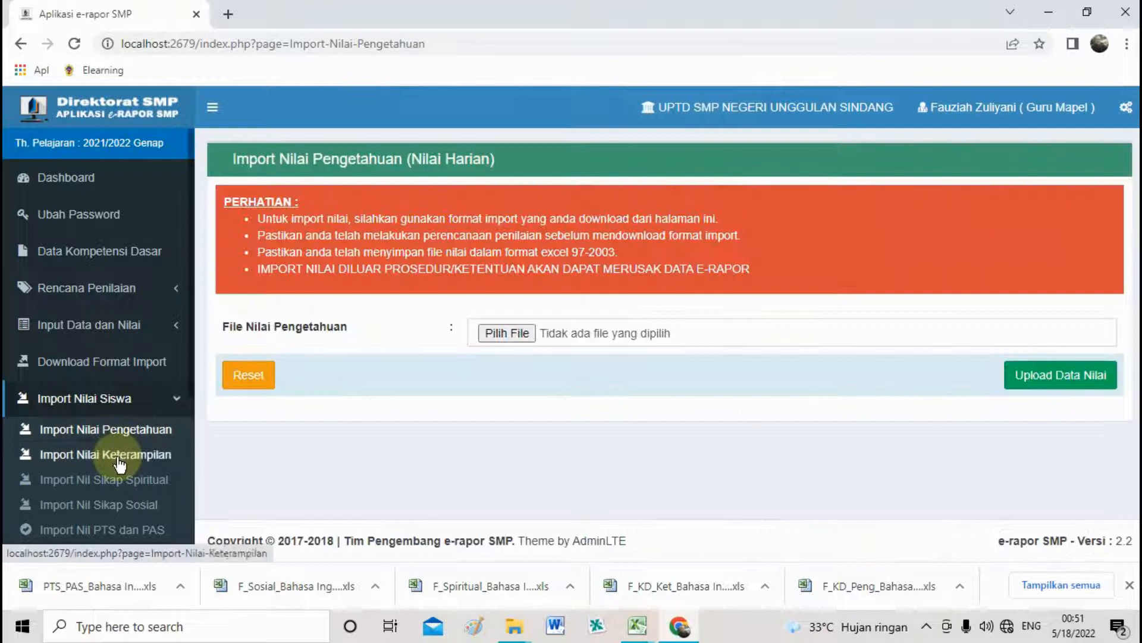
On Import Nilai Keterampilan, choose F_KD_Ket_Bahasa Inggris_IX D and upload it for preview.
left_click(140, 465)
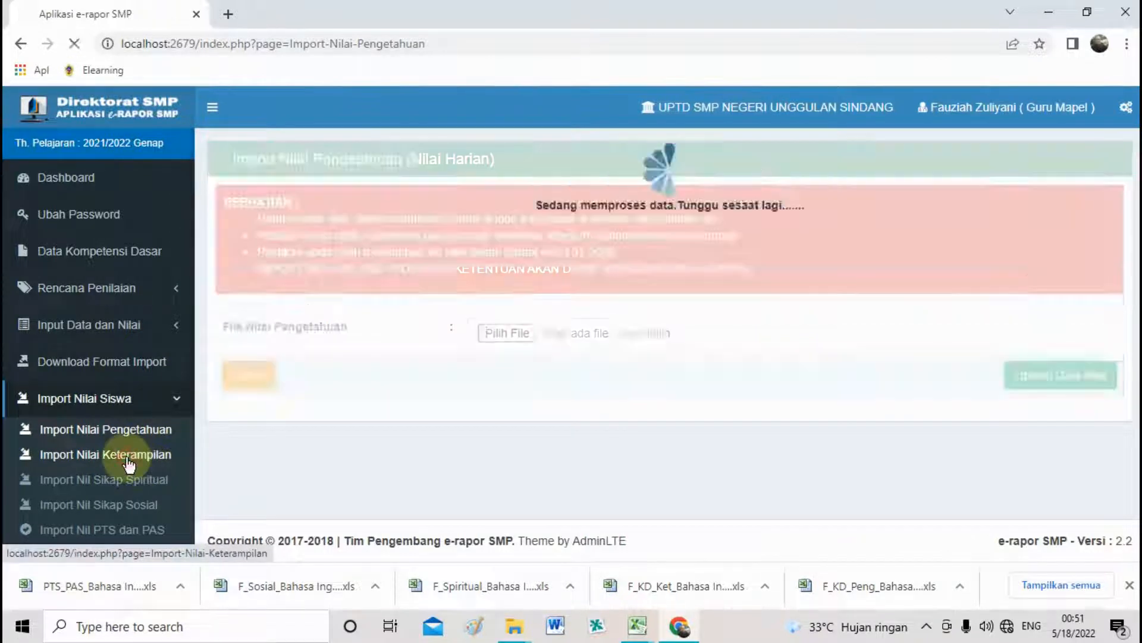
left_click(506, 333)
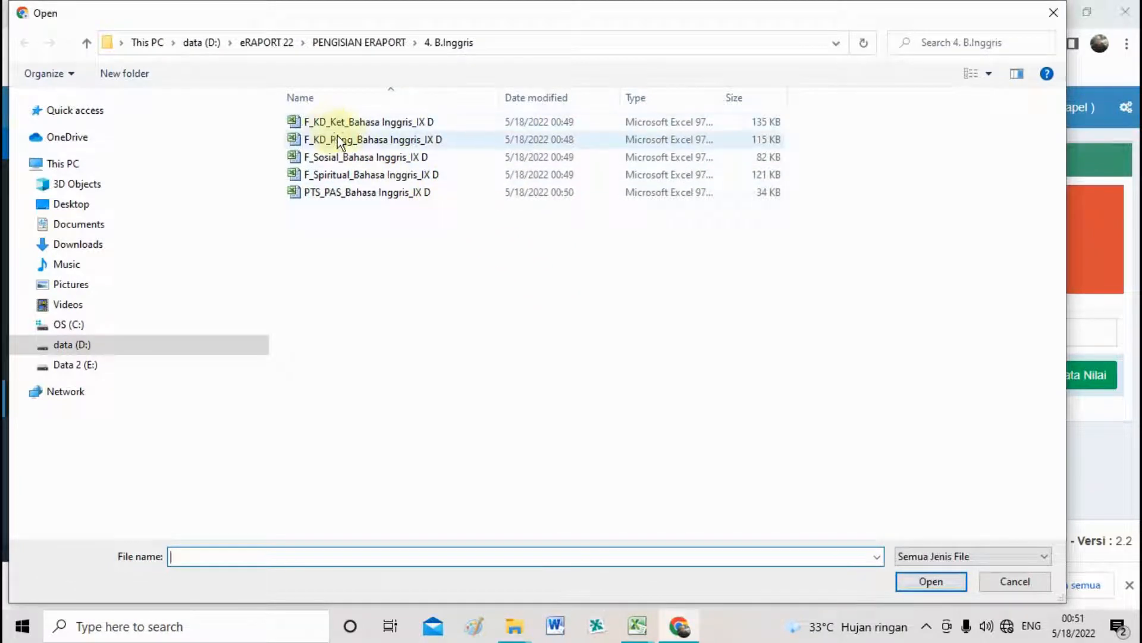
left_click(336, 122)
double_click(336, 123)
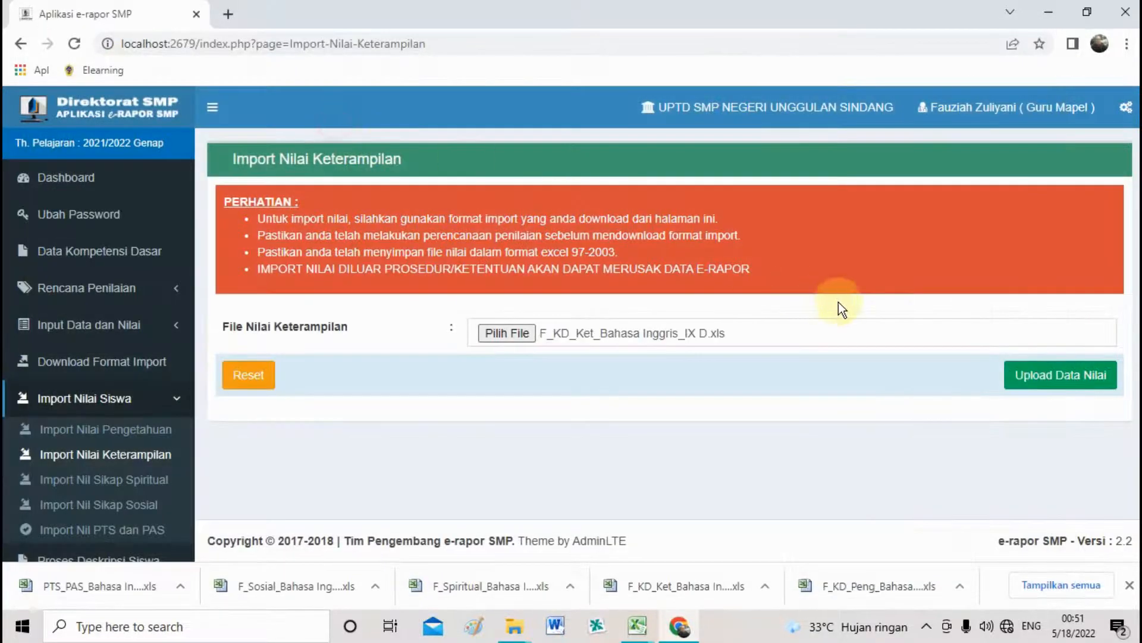
left_click(1058, 374)
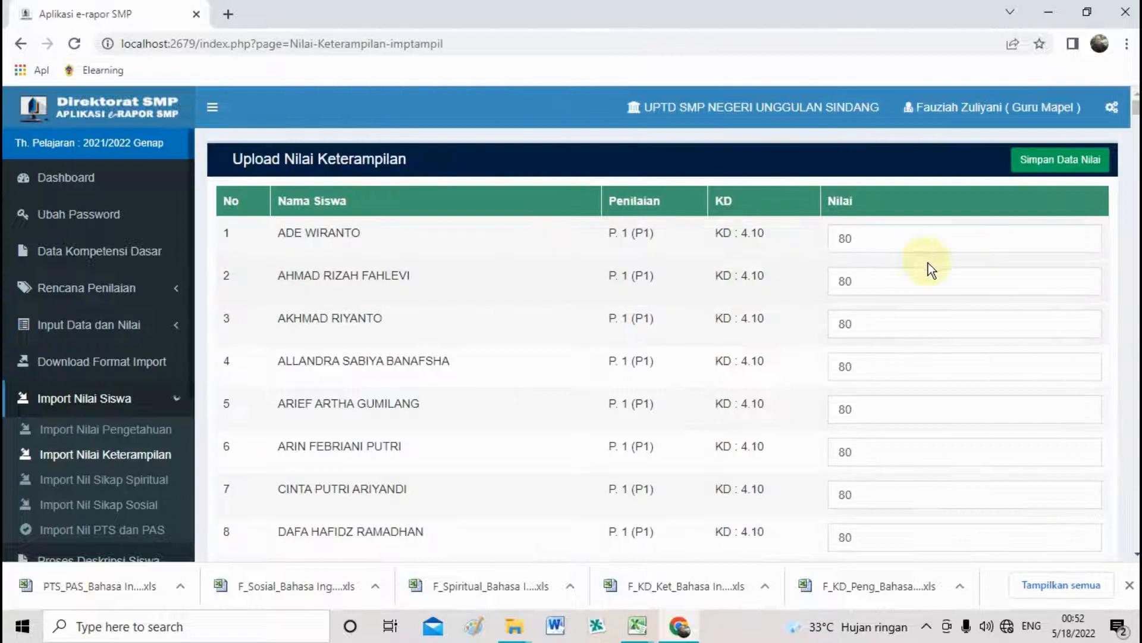
Review the imported skills grades, save the 544 records and dismiss the confirmation.
left_click(925, 240)
key("Tab")
key("Tab")
key("Tab")
key("Tab")
key("Tab")
key("Tab")
key("Tab")
key("Tab")
key("Tab")
key("Tab")
key("Tab")
key("Tab")
key("Tab")
key("Tab")
key("Tab")
key("Tab")
key("Tab")
key("Tab")
key("Tab")
key("Tab")
key("Tab")
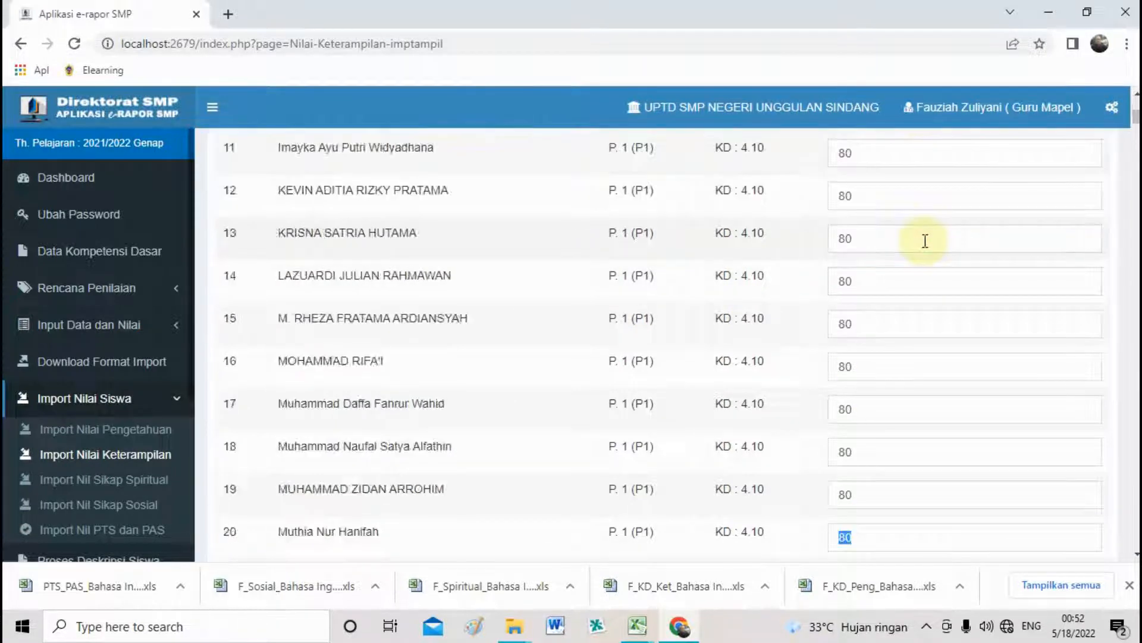
key("Tab")
key("Tab")
key("Tab")
key("Tab")
key("Tab")
key("Tab")
key("Tab")
key("Tab")
key("Tab")
key("Tab")
key("Tab")
key("Tab")
key("Tab")
key("Tab")
key("Tab")
key("Tab")
key("Tab")
key("Tab")
key("Tab")
key("Tab")
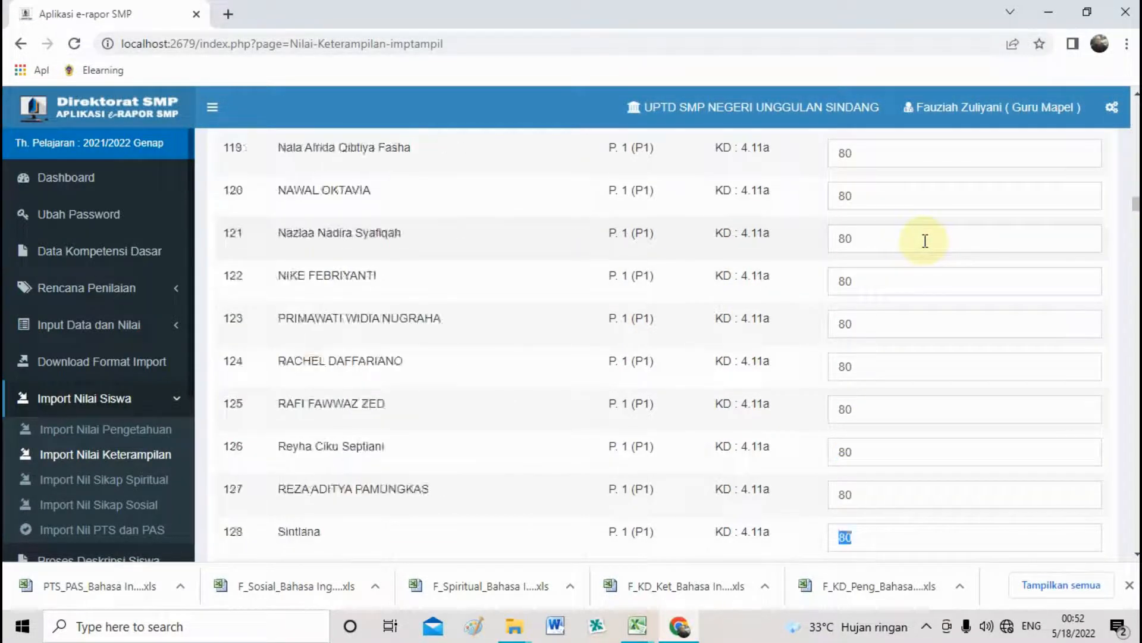
key("Tab")
key("Tab")
key("Tab")
key("Tab")
key("Tab")
key("Tab")
key("Tab")
key("Tab")
key("Tab")
key("Tab")
key("Tab")
key("Tab")
key("Tab")
key("Tab")
key("Tab")
key("Tab")
key("Tab")
key("Tab")
key("Tab")
key("Tab")
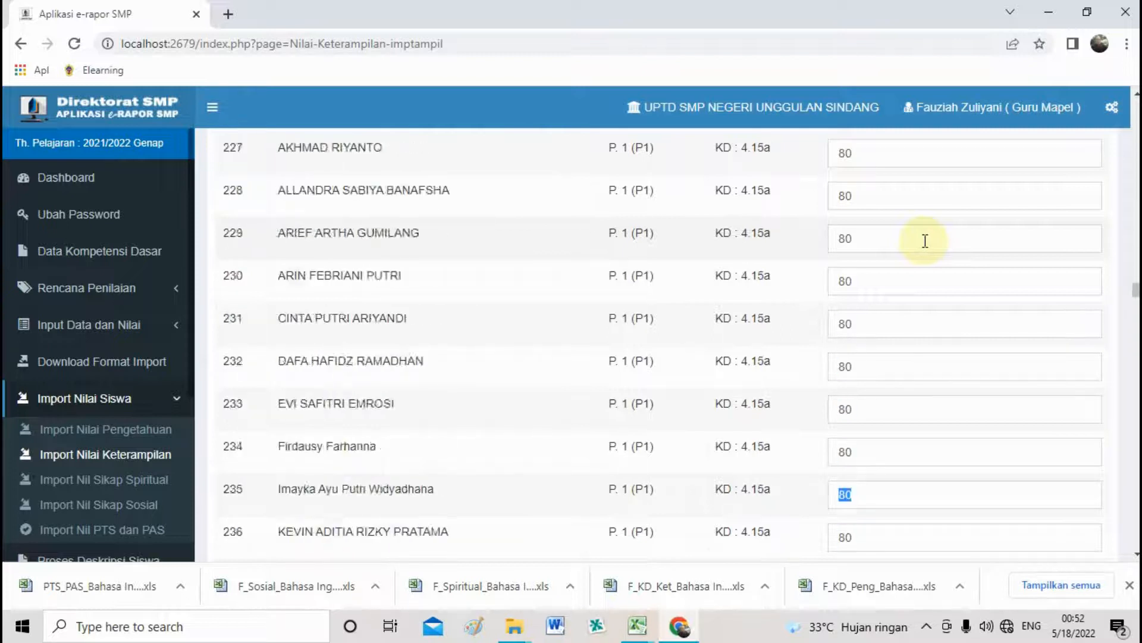
key("Tab")
key("Tab")
key("Tab")
key("Tab")
key("Tab")
key("Tab")
key("Tab")
key("Tab")
key("Tab")
key("Tab")
key("Tab")
key("Tab")
key("Tab")
key("Tab")
key("Tab")
key("Tab")
key("Tab")
key("Tab")
key("Tab")
key("Tab")
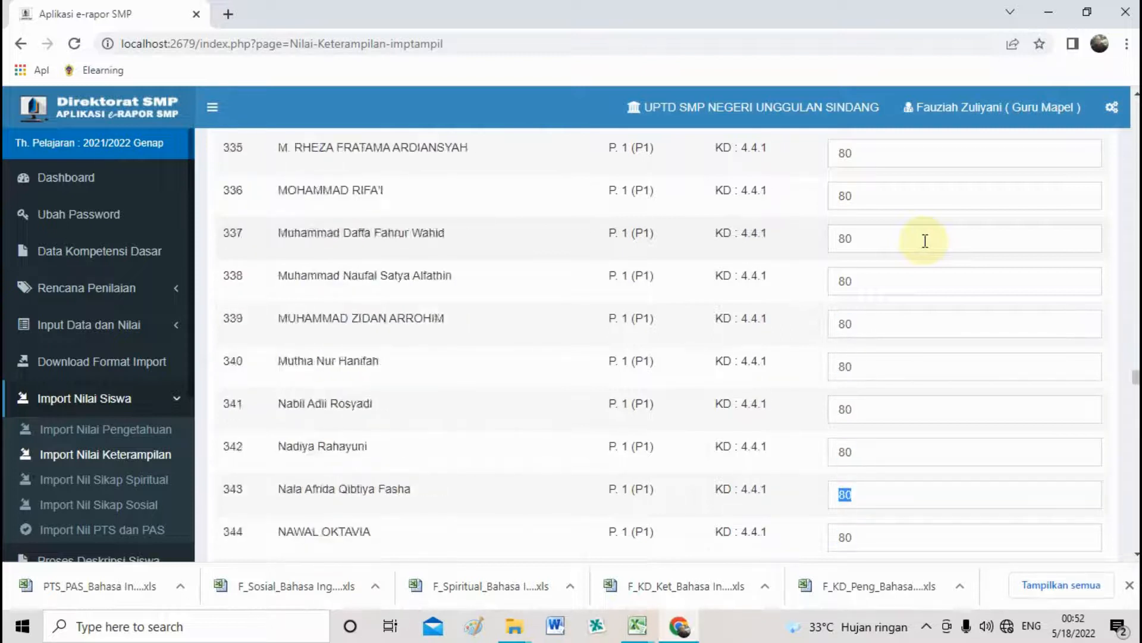
key("Tab")
key("Tab")
key("Tab")
key("Tab")
key("Tab")
key("Tab")
key("Tab")
key("Tab")
key("Tab")
key("Tab")
key("Tab")
key("Tab")
key("Tab")
key("Tab")
key("Tab")
key("Tab")
key("Tab")
key("Tab")
key("Tab")
key("Tab")
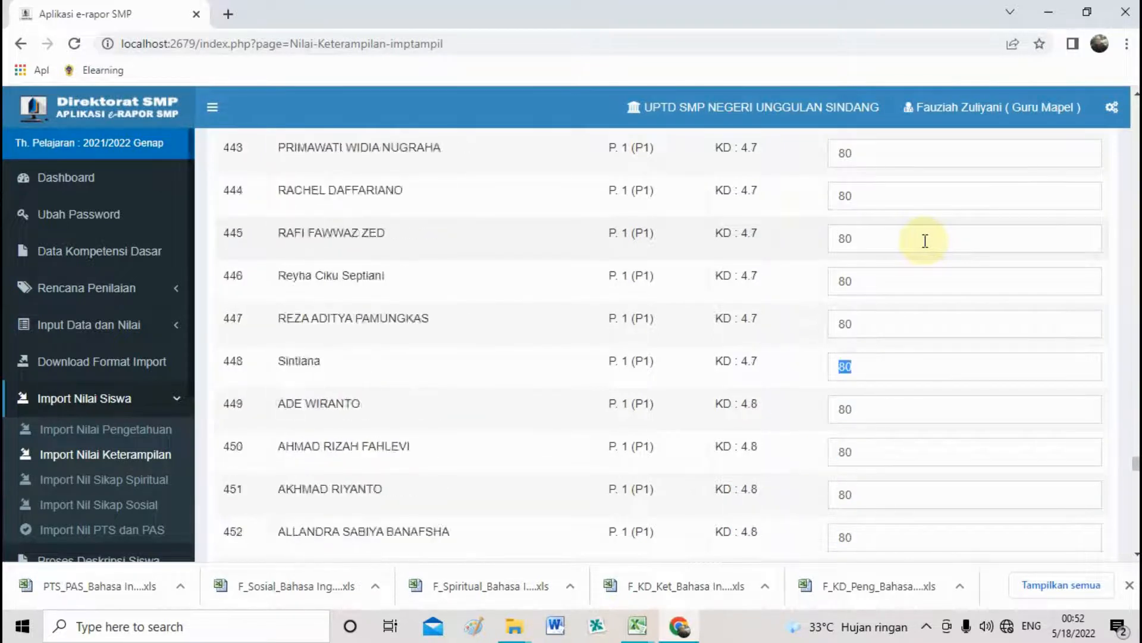
key("Tab")
key("Tab")
key("Tab")
key("Tab")
key("Tab")
key("Tab")
key("Tab")
key("Tab")
key("Tab")
key("Tab")
key("Tab")
key("Tab")
key("Tab")
key("Tab")
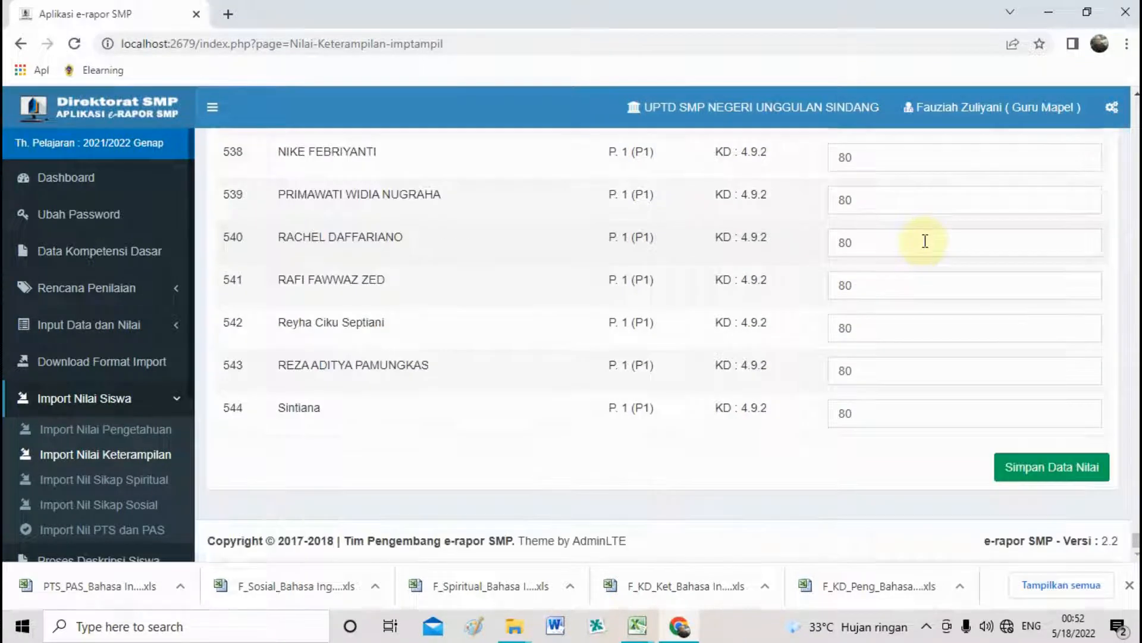
key("Tab")
key("Tab")
key("Tab")
key("Tab")
key("Tab")
key("Tab")
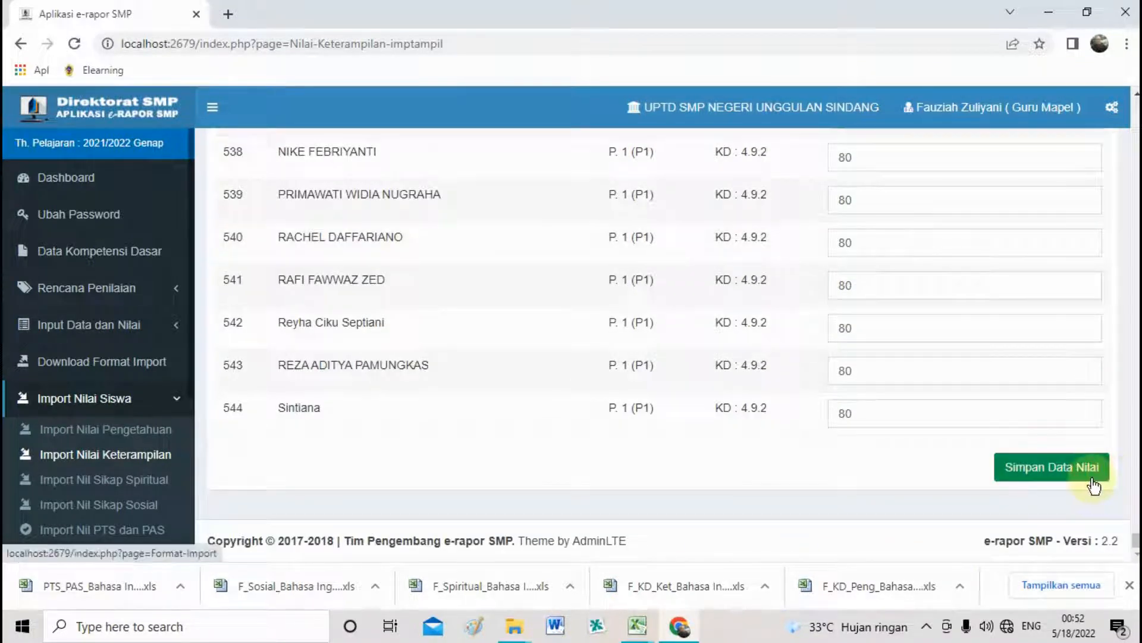
left_click(1049, 469)
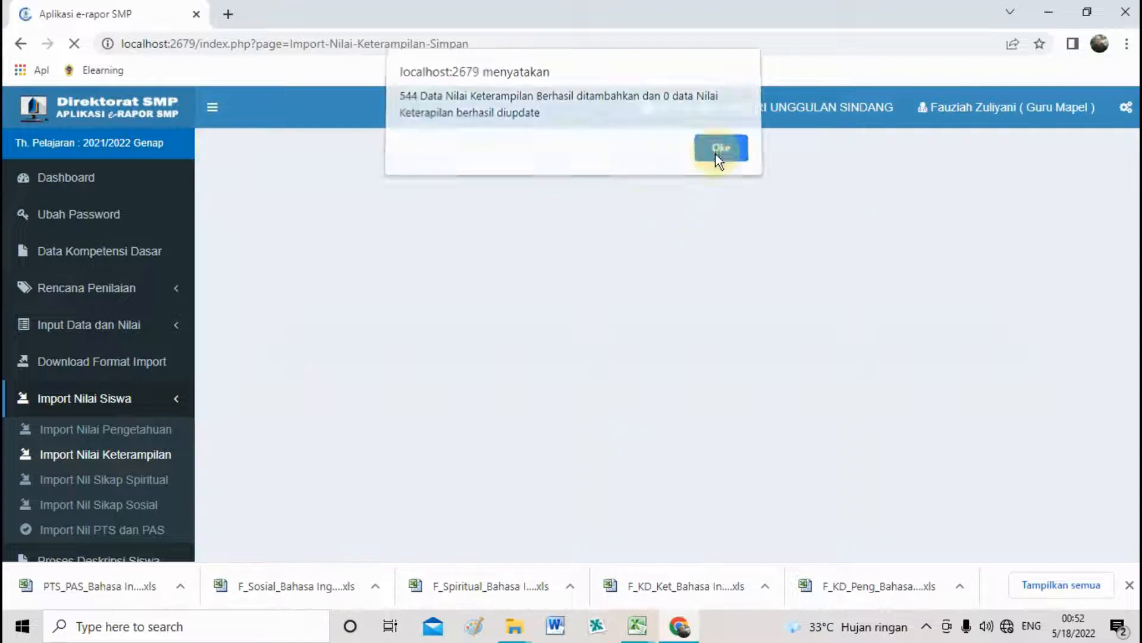
left_click(715, 155)
left_click(143, 483)
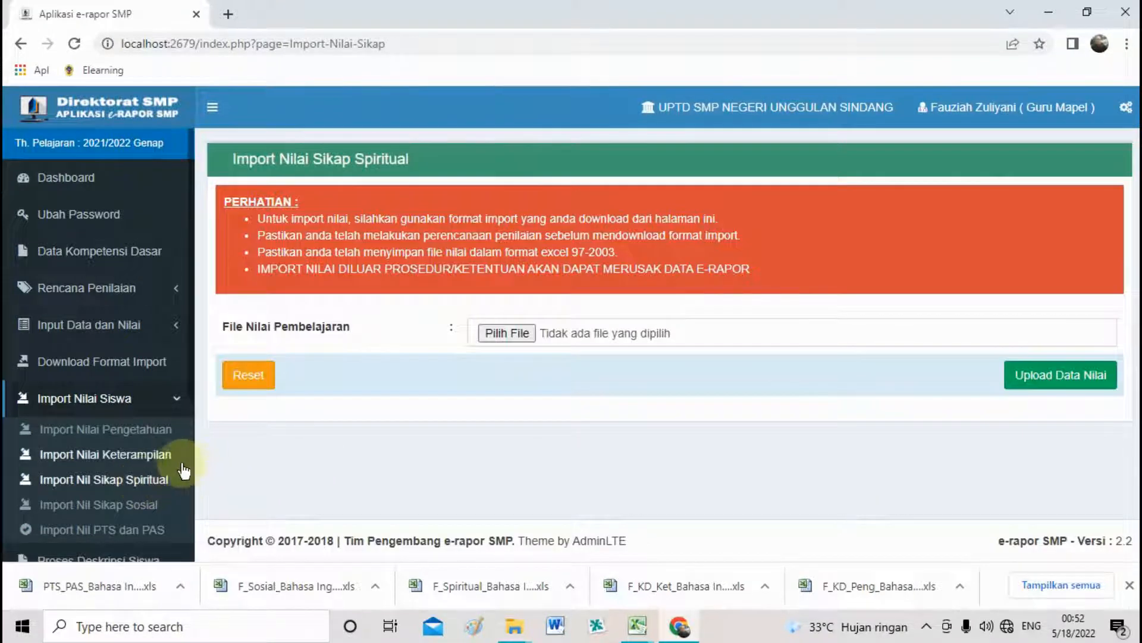
Choose F_Spiritual_Bahasa Inggris_IX D and upload the spiritual attitude grades for preview.
left_click(510, 334)
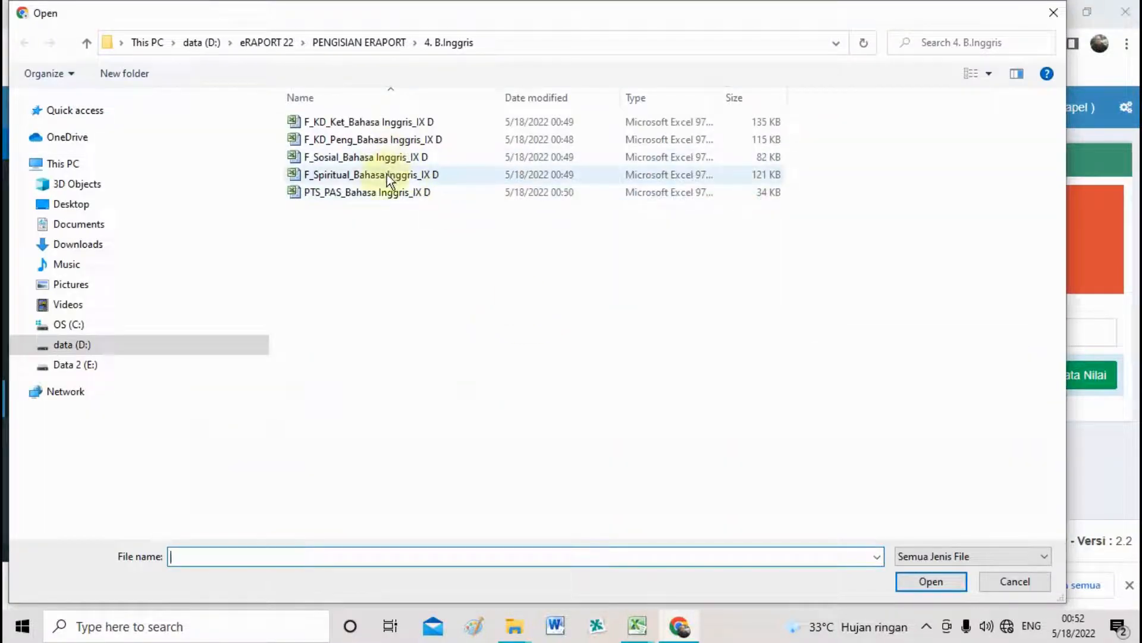
double_click(386, 175)
left_click(1014, 376)
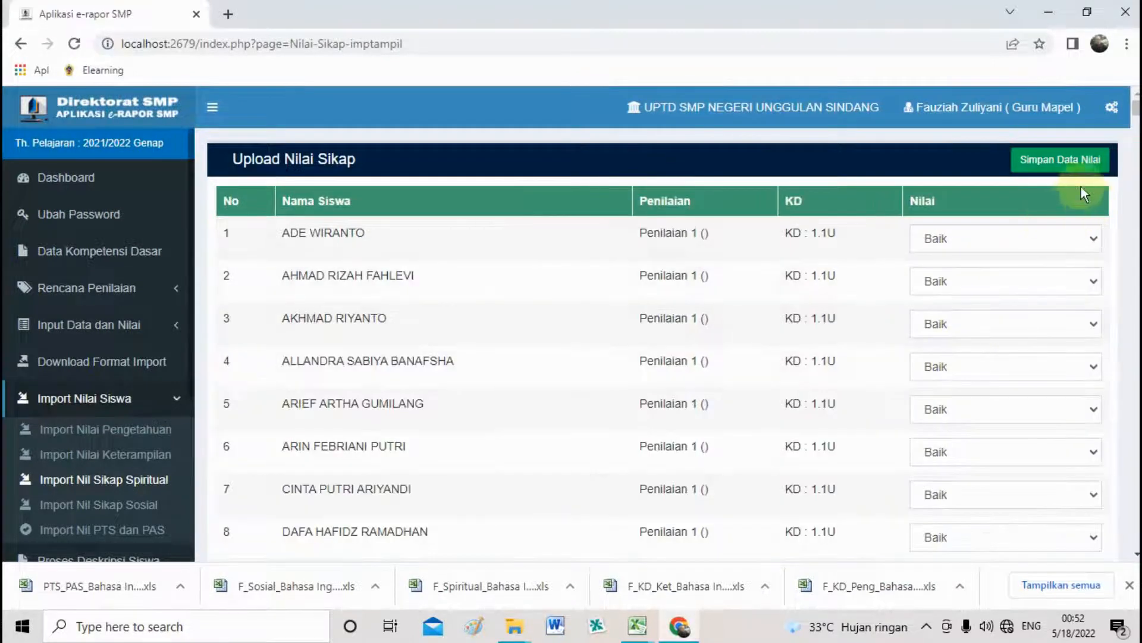
Keep the Baik ratings, save the 320 spiritual attitude records and dismiss the confirmation.
left_click(1076, 235)
left_click(1059, 262)
left_click(1053, 282)
left_click(1044, 280)
left_click_drag(1136, 128, 1136, 546)
left_click(1047, 473)
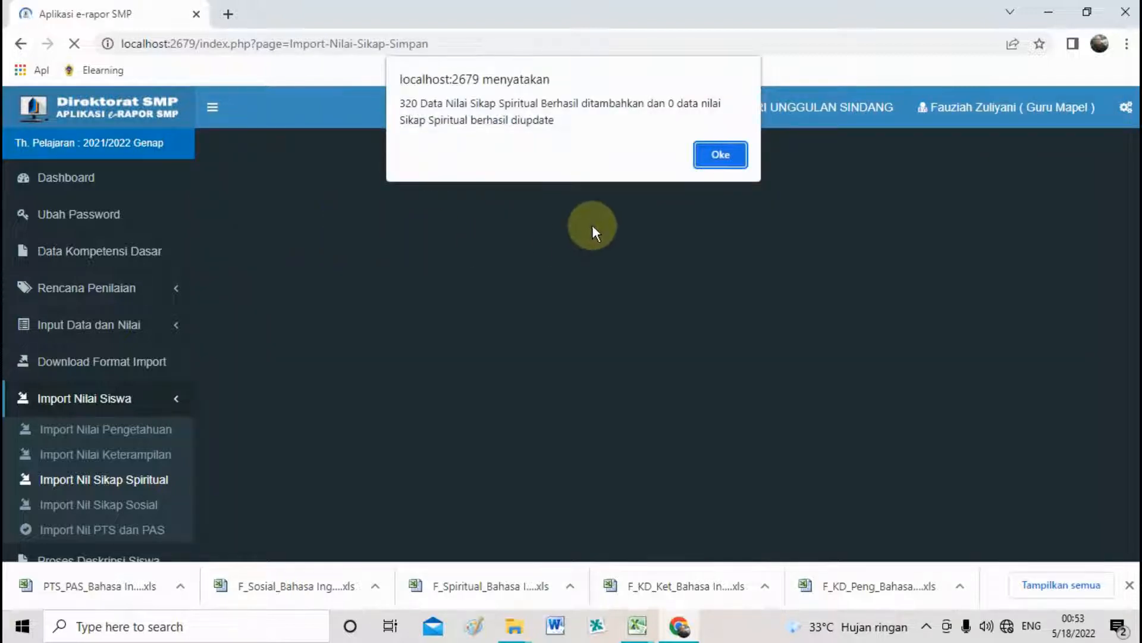
left_click(719, 157)
Upload F_Sosial_Bahasa Inggris_IX D on Import Nil Sikap Sosial, save the 192 records and confirm.
left_click(144, 506)
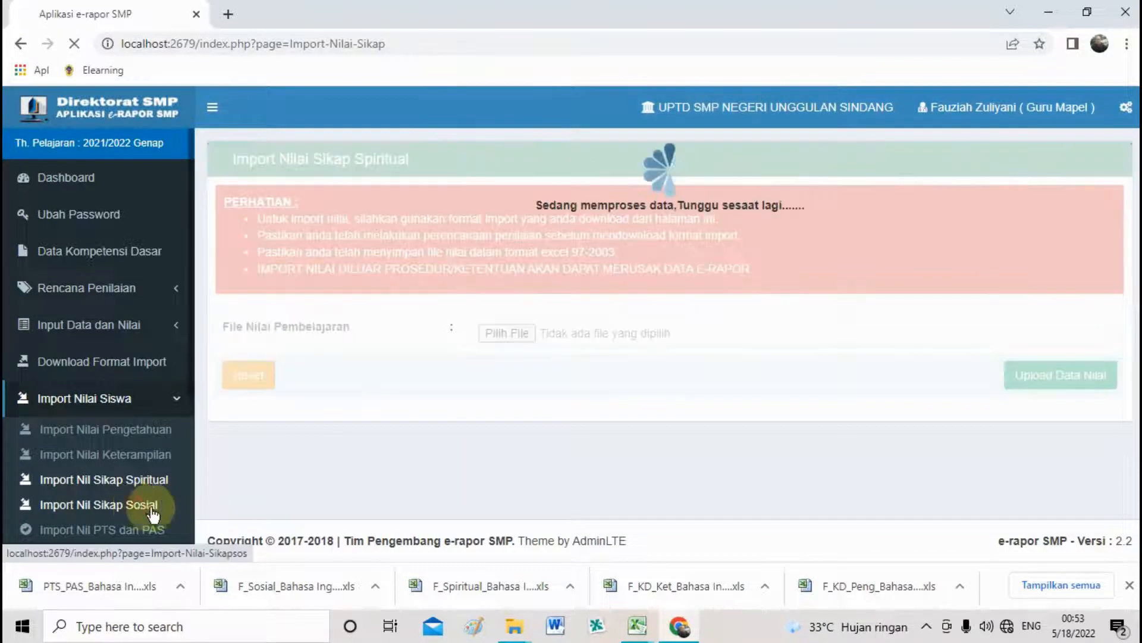
left_click(517, 339)
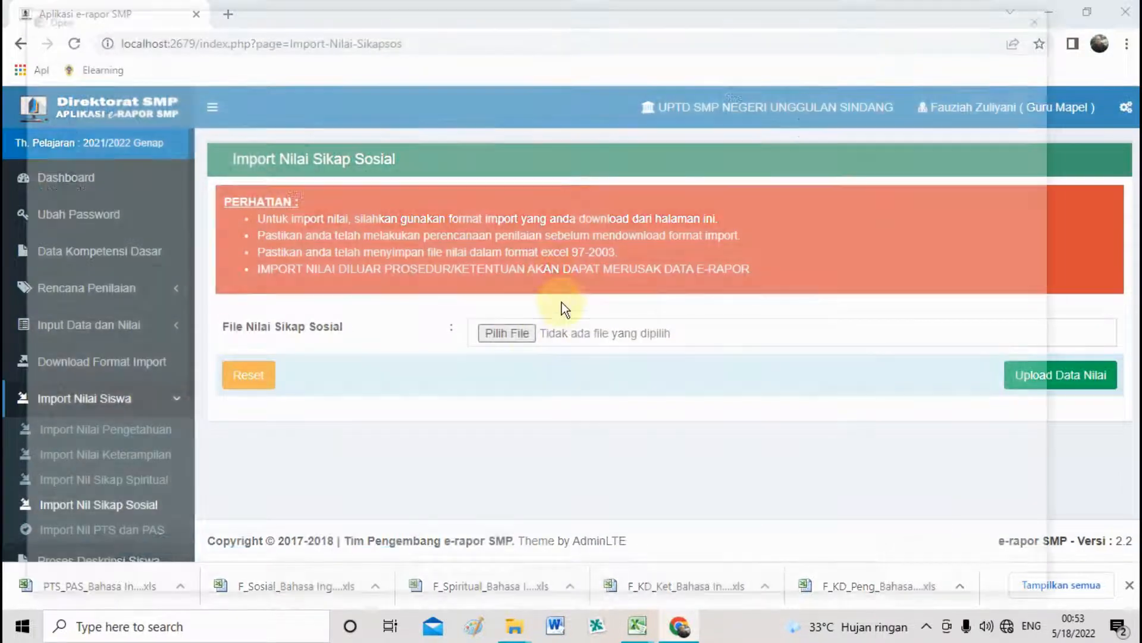
left_click(395, 197)
double_click(383, 157)
left_click(1018, 373)
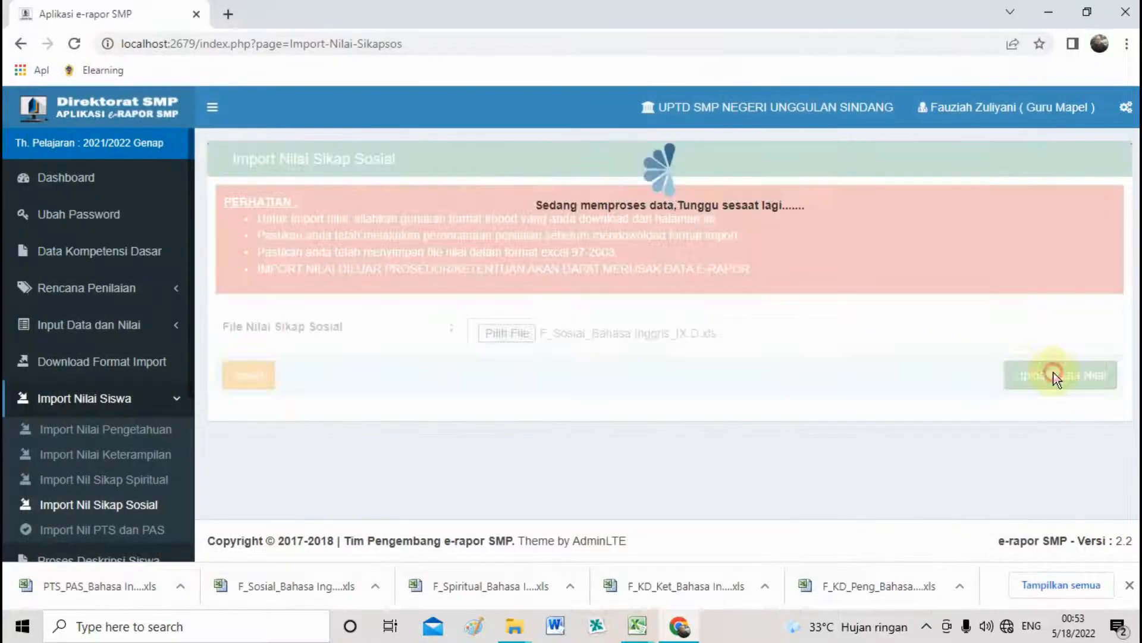
left_click_drag(1136, 113, 1137, 540)
left_click(1070, 480)
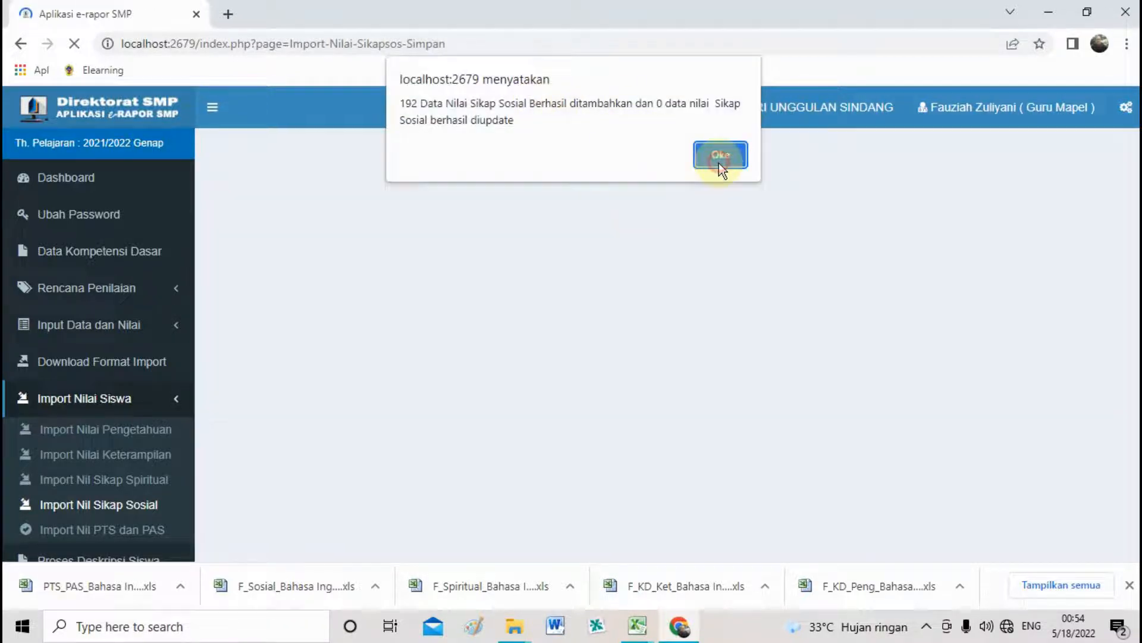
left_click(720, 158)
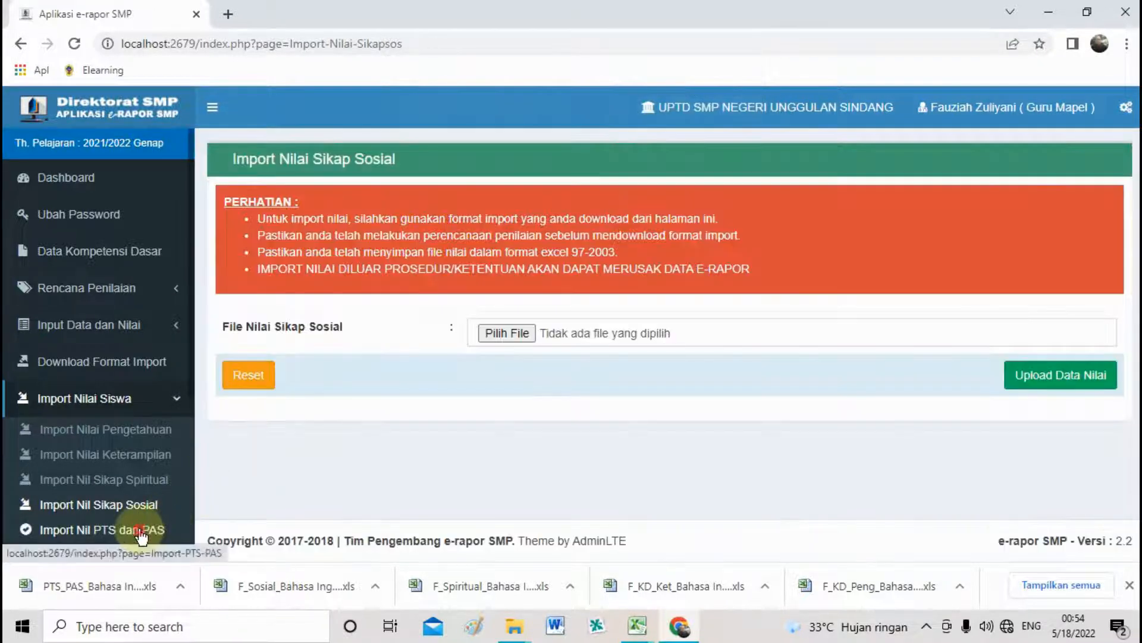
Upload PTS_PAS_Bahasa Inggris_IX D on Import Nil PTS dan PAS, save the 32 records and confirm.
left_click(95, 529)
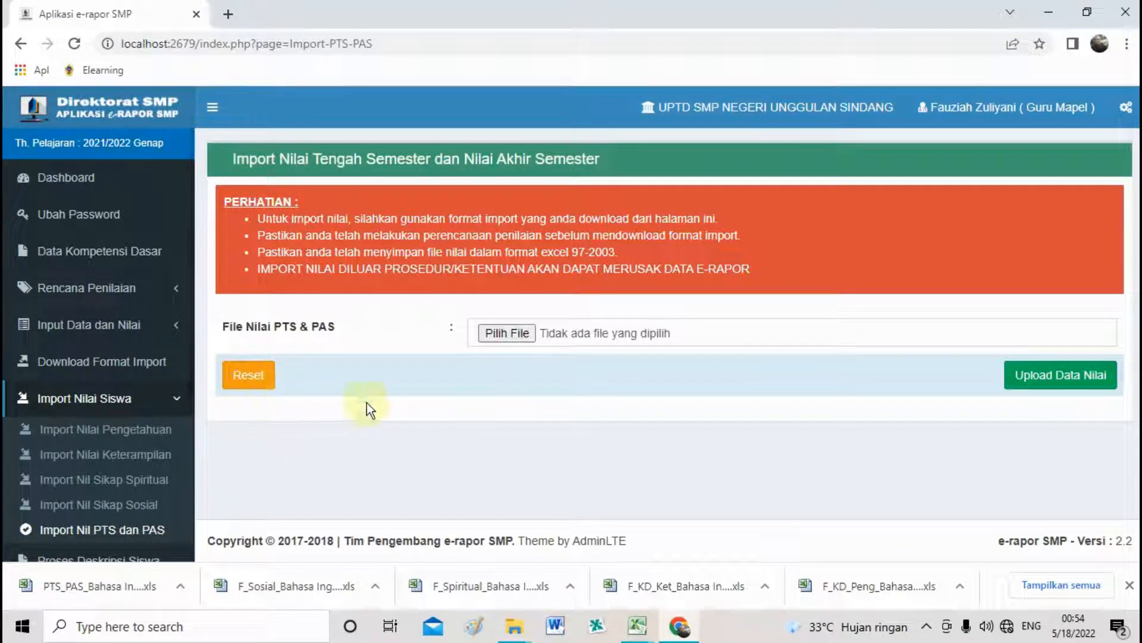
left_click(527, 335)
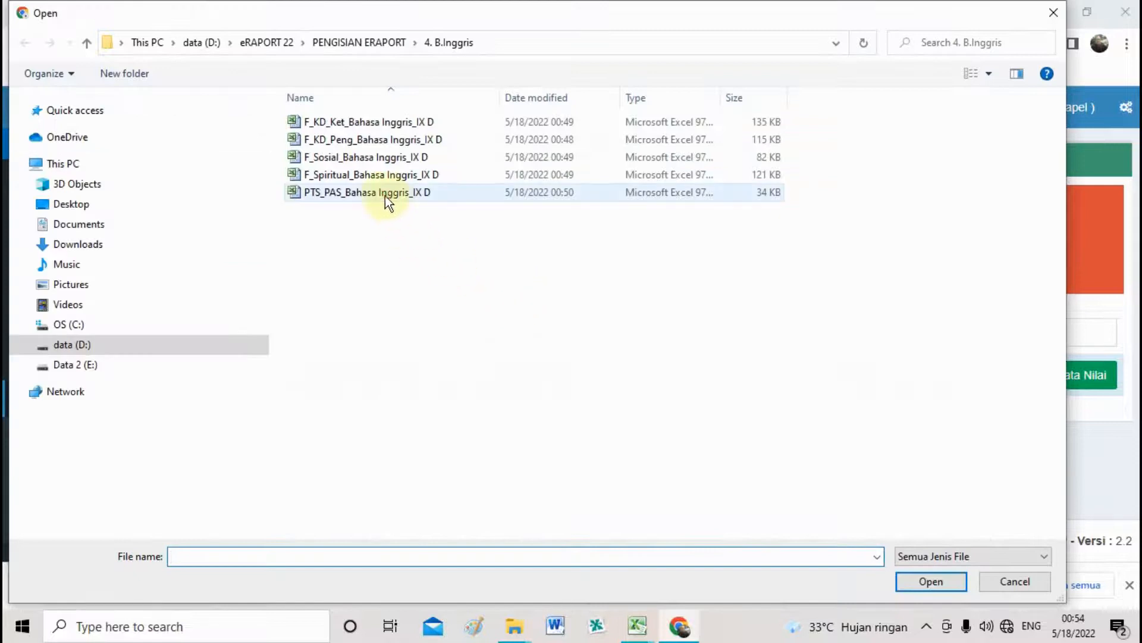
double_click(384, 196)
left_click(1083, 376)
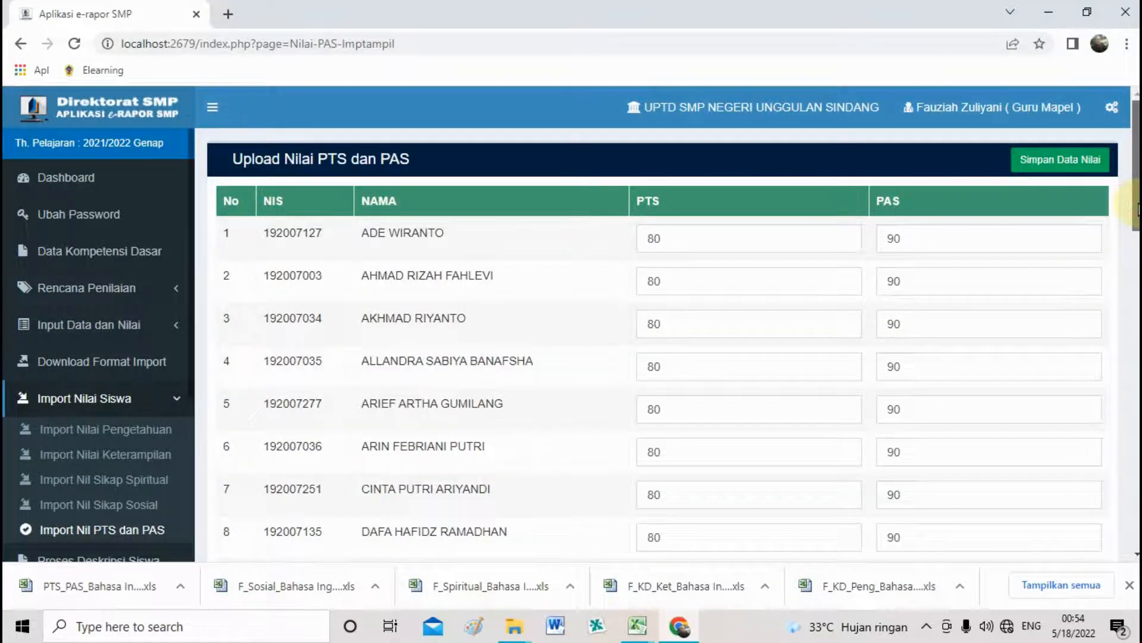
scroll(1136, 209, "down", 3)
scroll(654, 346, "down", 15)
left_click(1034, 466)
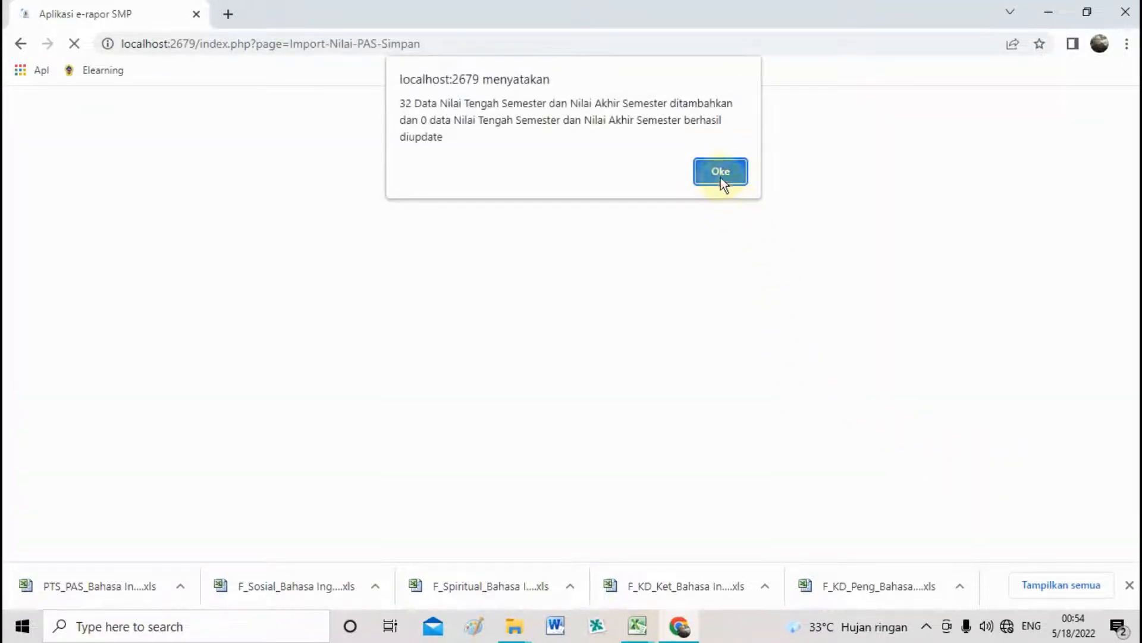
left_click(720, 175)
scroll(170, 463, "down", 3)
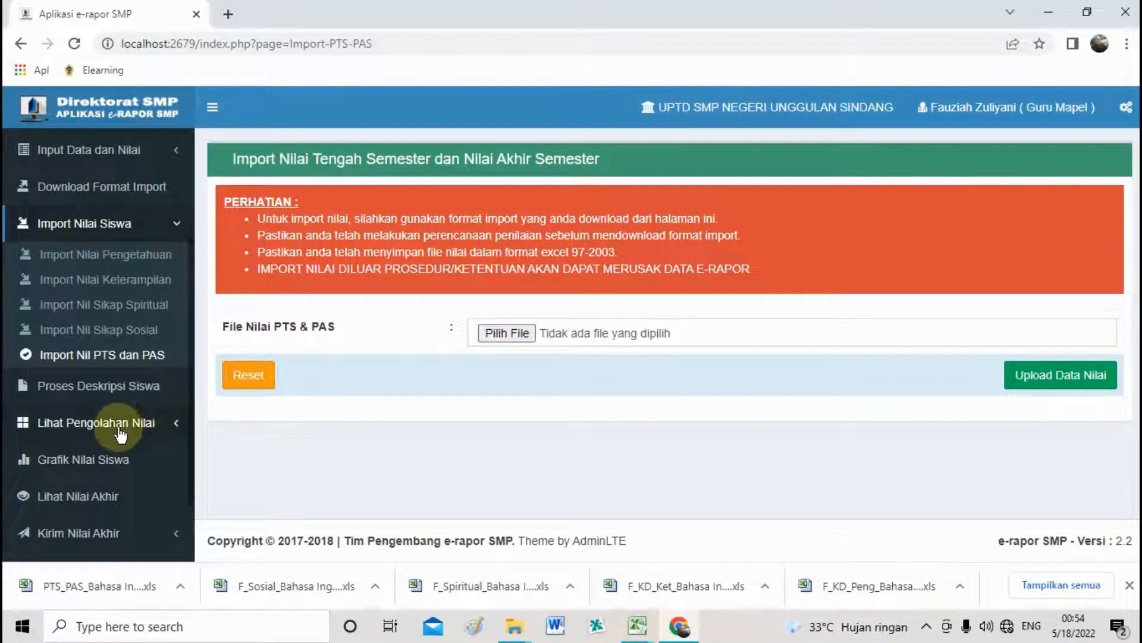
Open Proses Deskripsi Siswa and select class IX D with subject Bahasa Inggris.
left_click(73, 390)
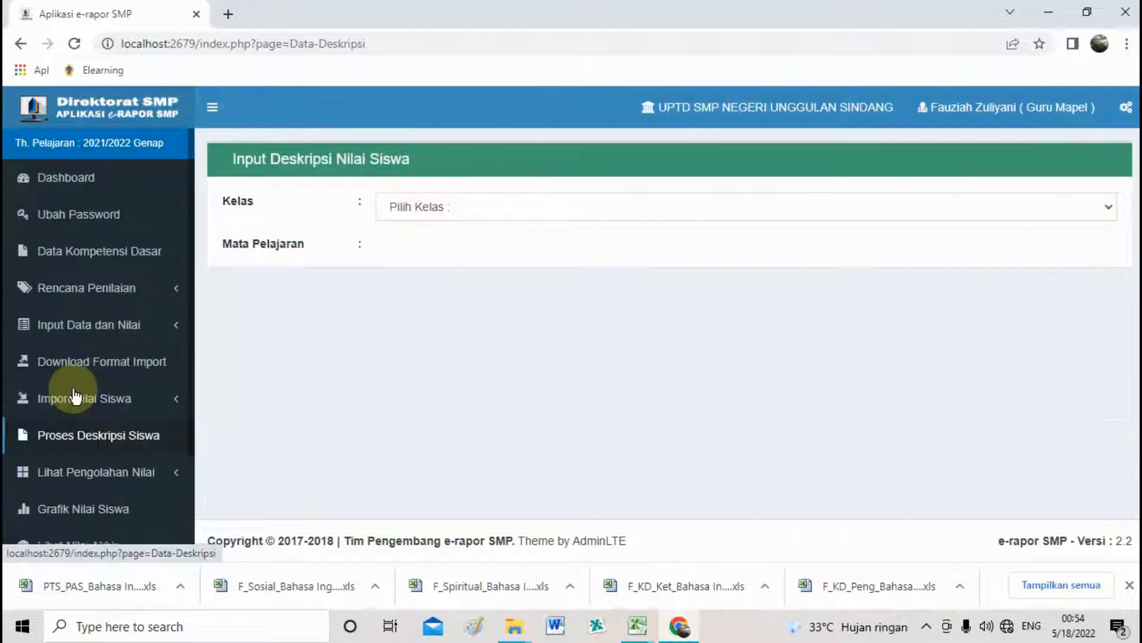
left_click(445, 208)
left_click(451, 245)
left_click(461, 255)
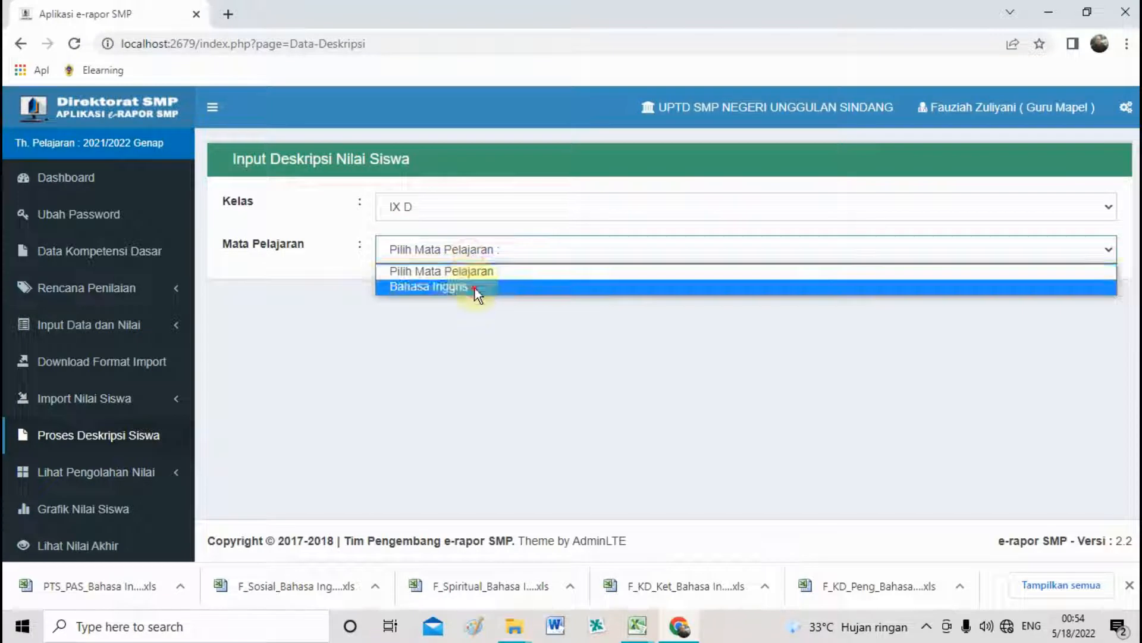
left_click(475, 287)
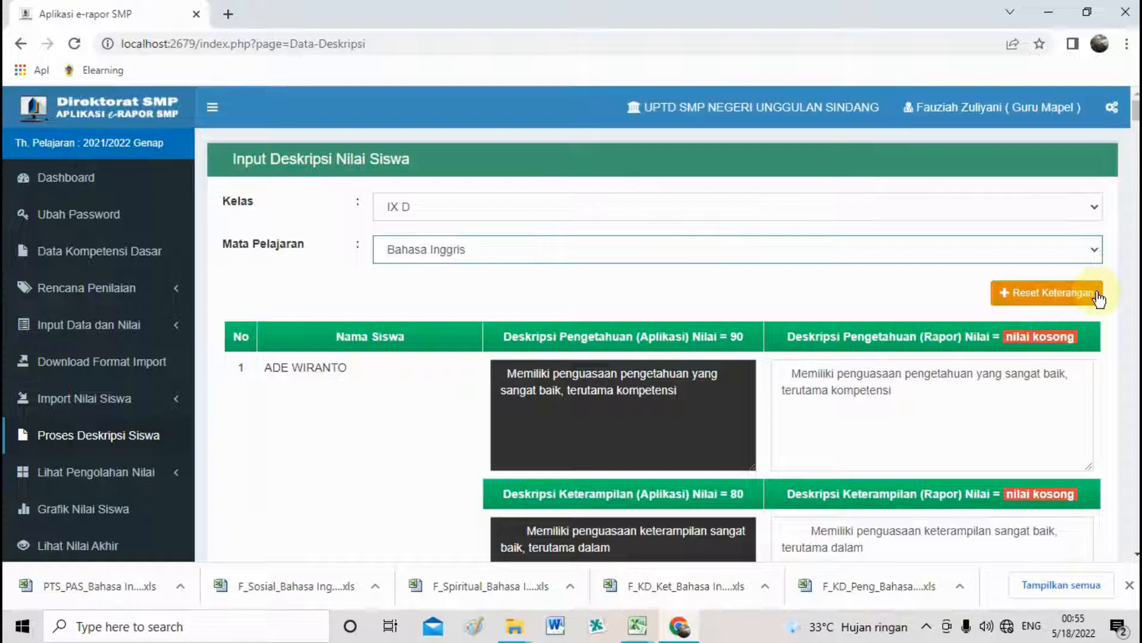
Save the 32 student descriptions and acknowledge the confirmation.
left_click_drag(1136, 111, 1137, 540)
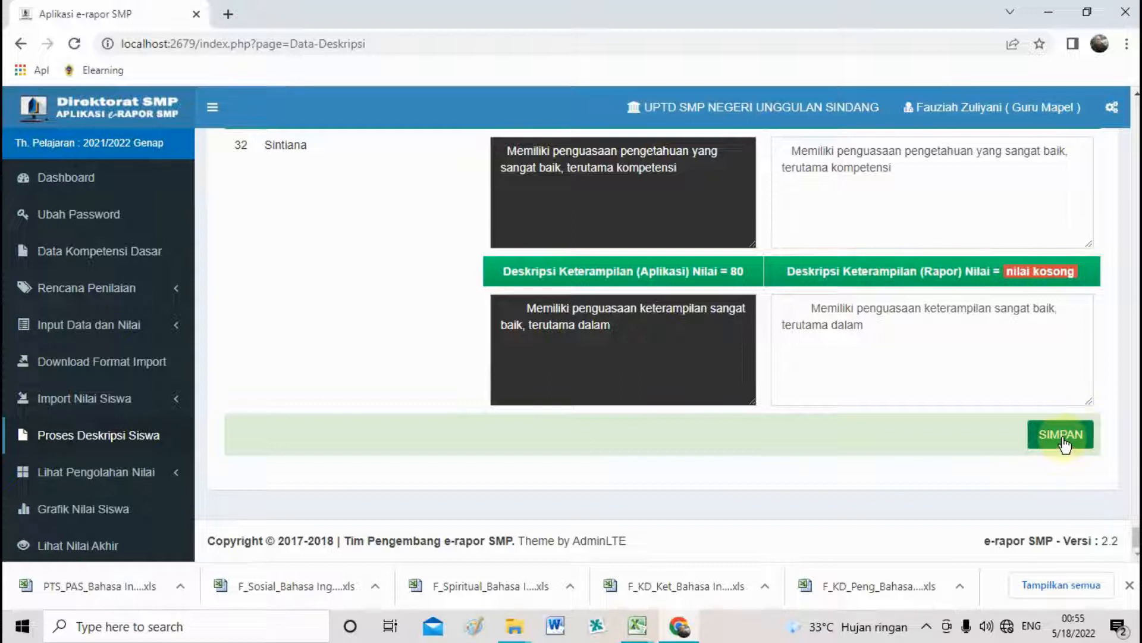
left_click(1071, 444)
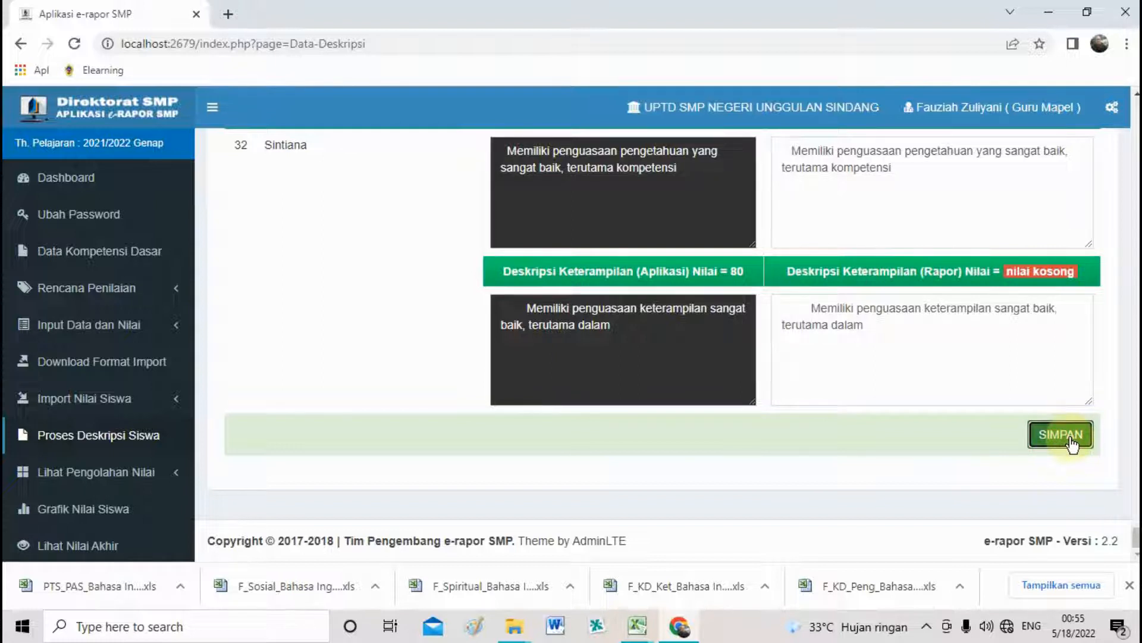
left_click(1071, 444)
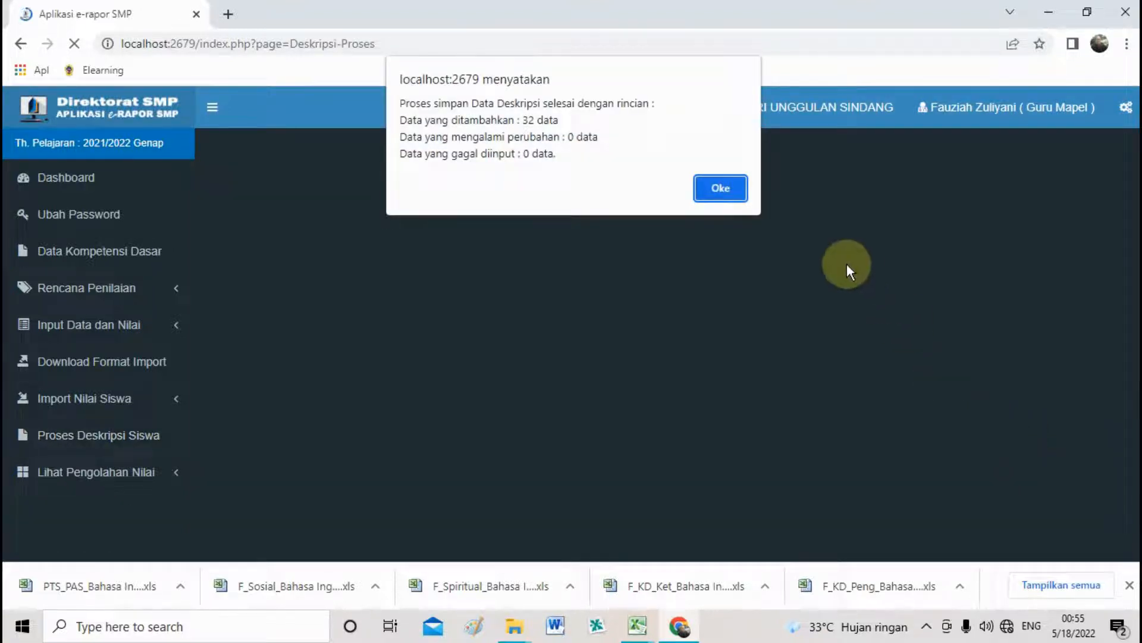
left_click(722, 189)
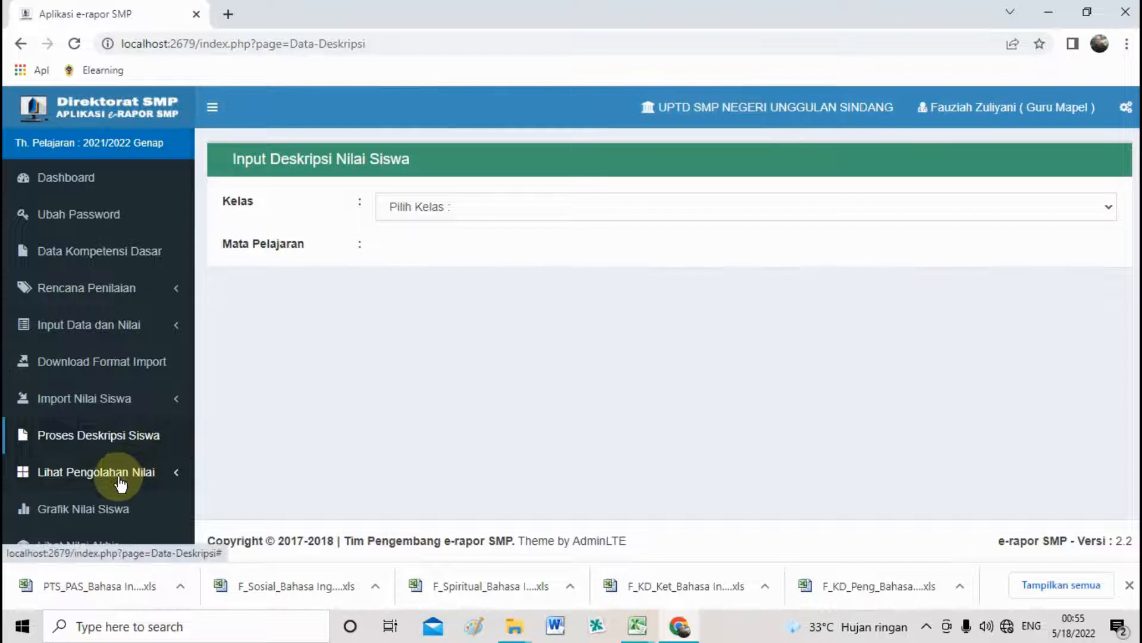
Open the Kirim Nilai Akhir page from the sidebar menu.
scroll(121, 483, "down", 2)
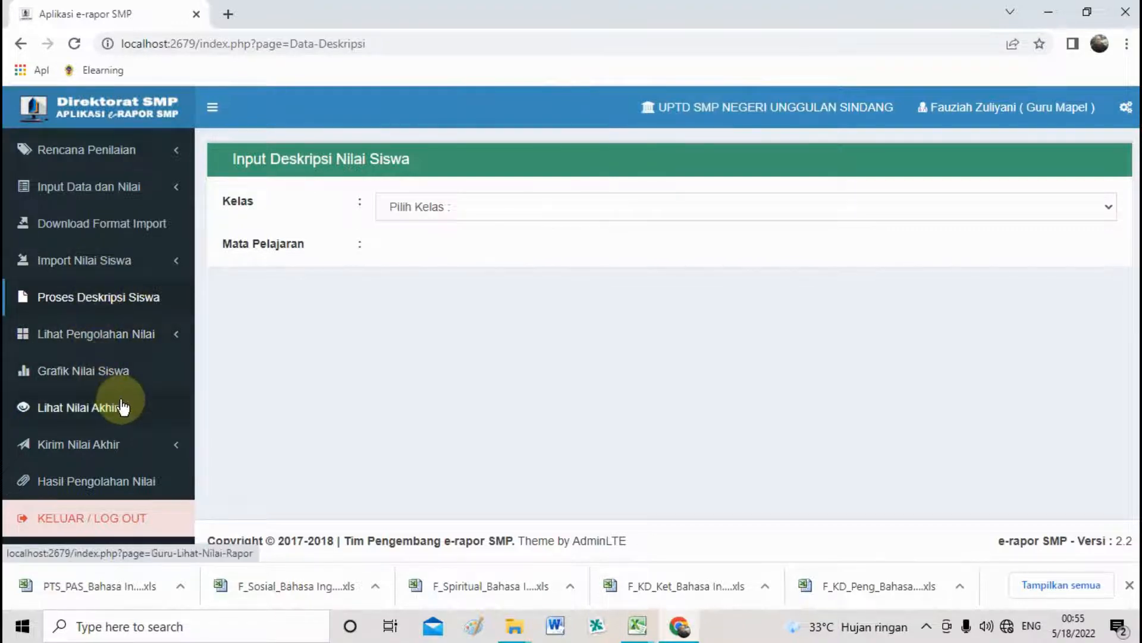
scroll(119, 405, "up", 2)
scroll(84, 395, "down", 2)
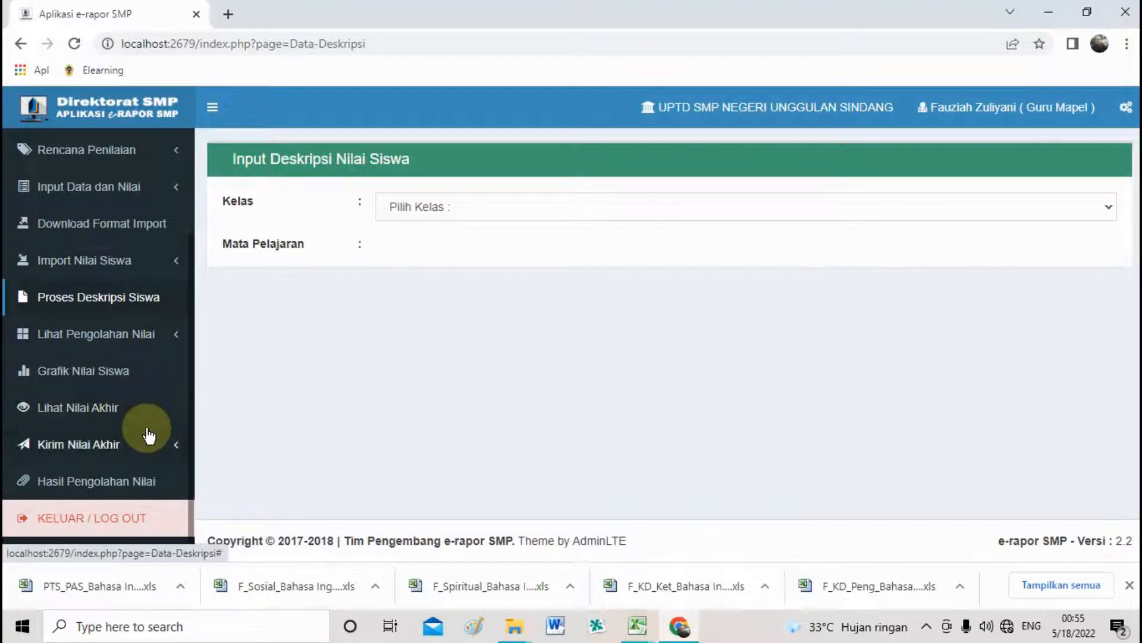
left_click(91, 444)
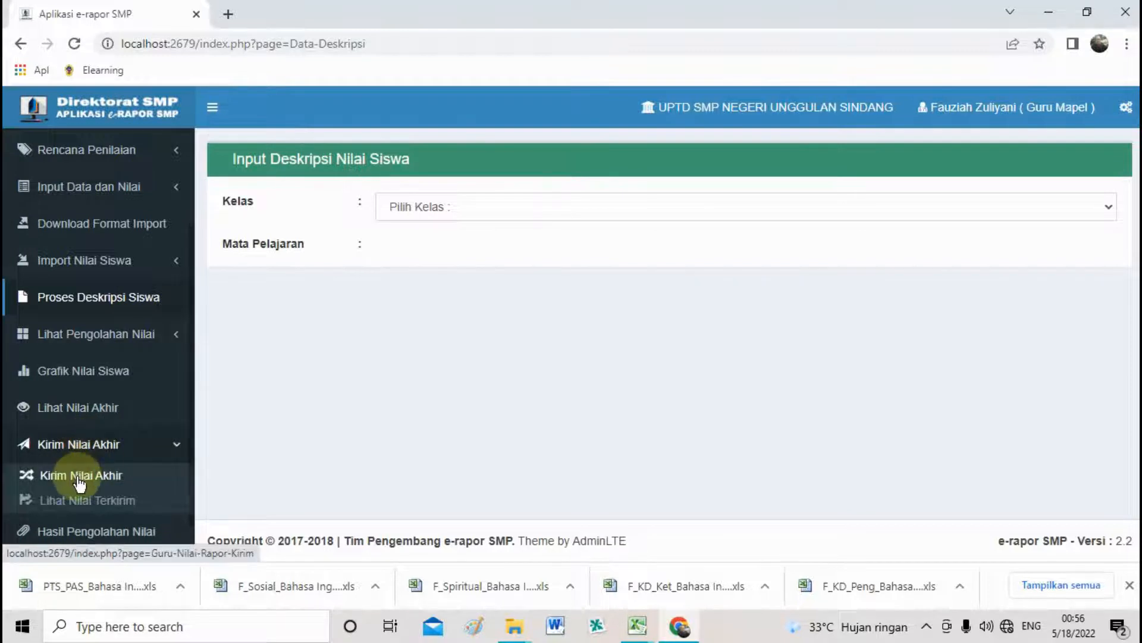
left_click(26, 476)
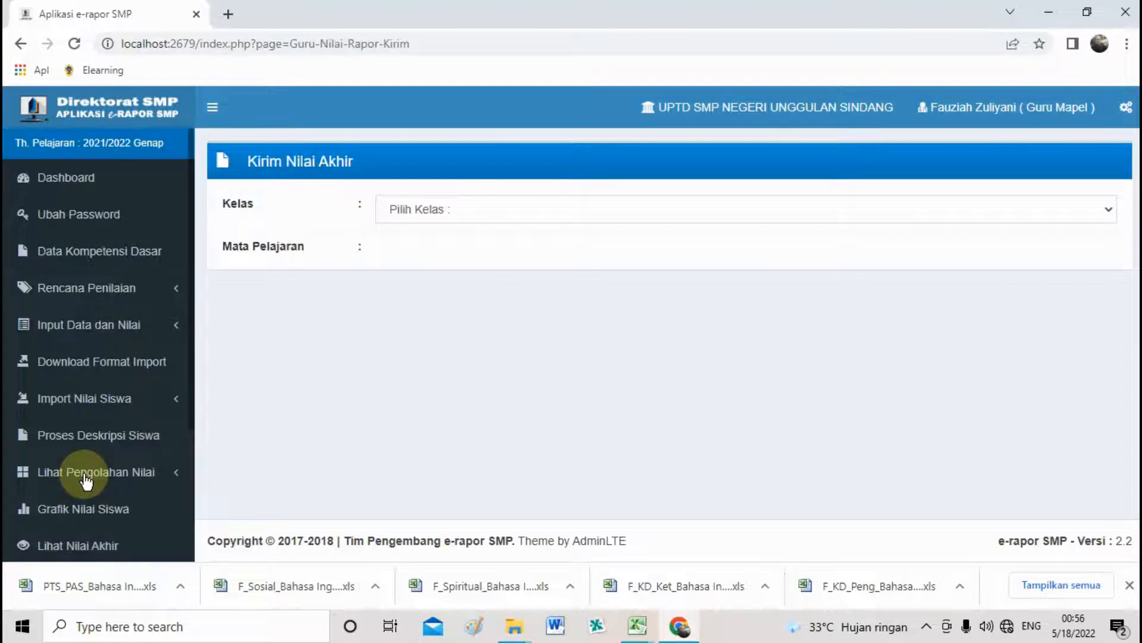
Select class IX D and Bahasa Inggris, send the final grades and dismiss the confirmation.
scroll(89, 479, "down", 2)
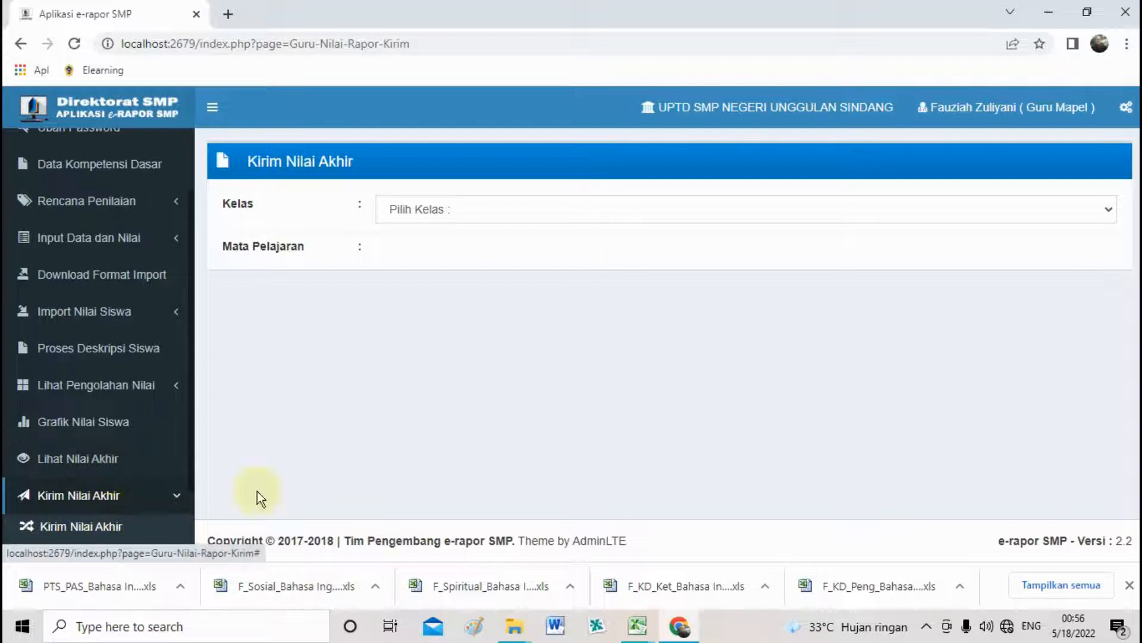
left_click(613, 210)
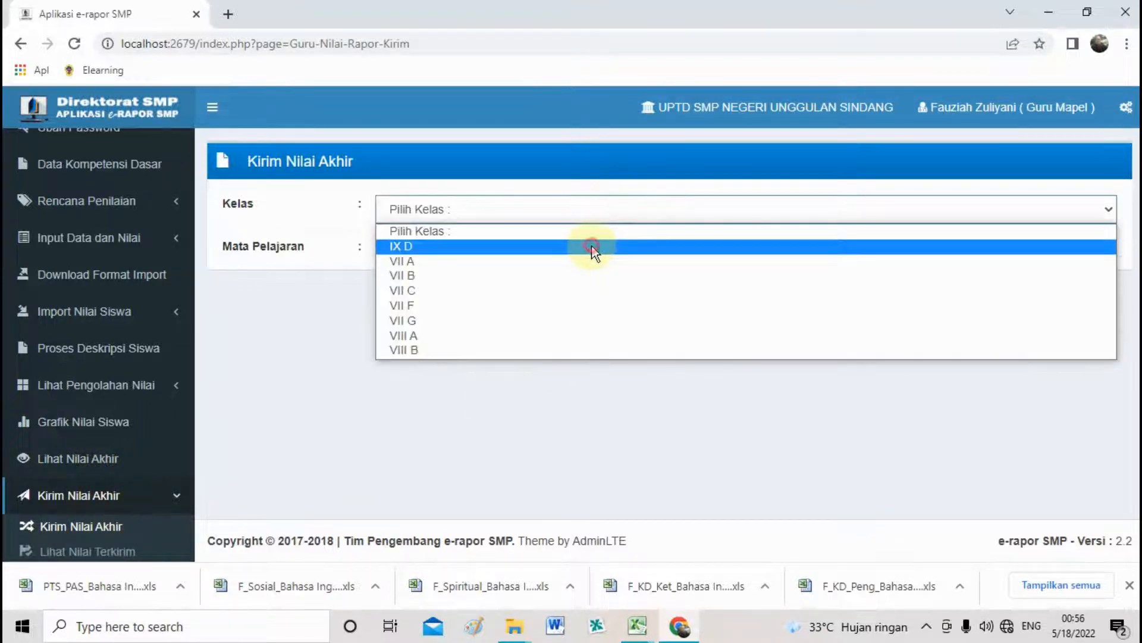
left_click(592, 247)
left_click(583, 253)
left_click(576, 288)
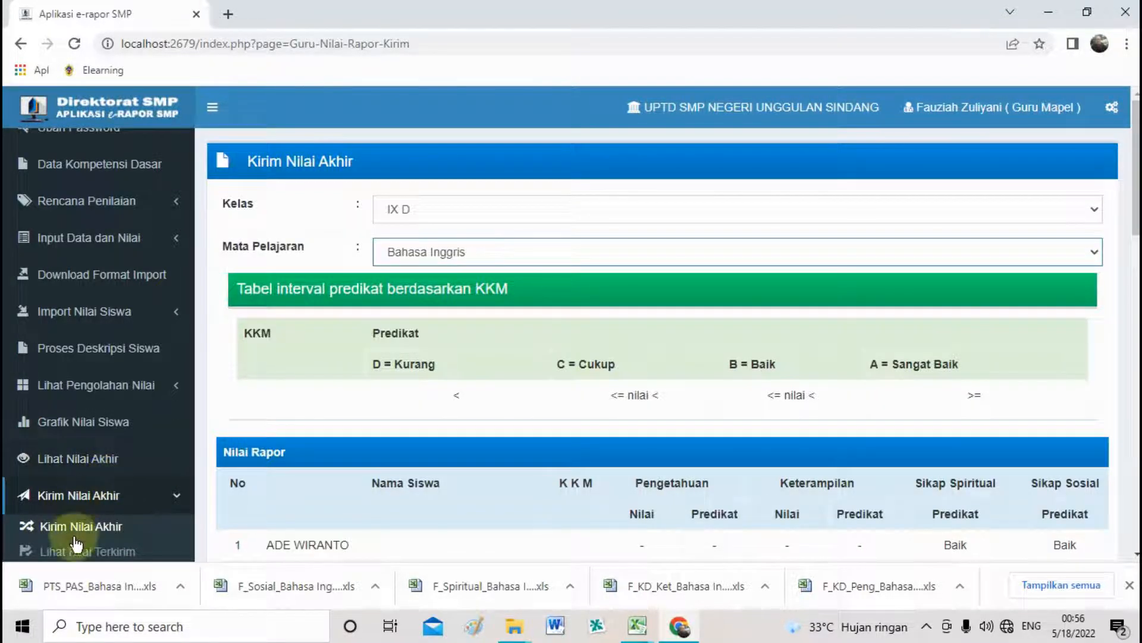
scroll(89, 511, "down", 2)
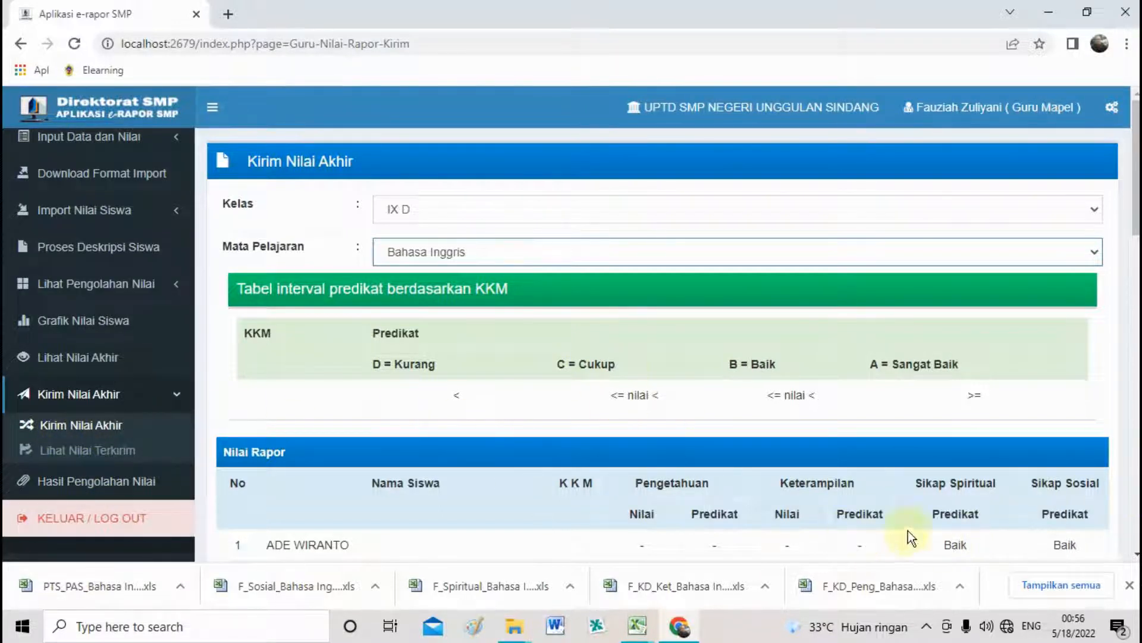
scroll(982, 515, "down", 15)
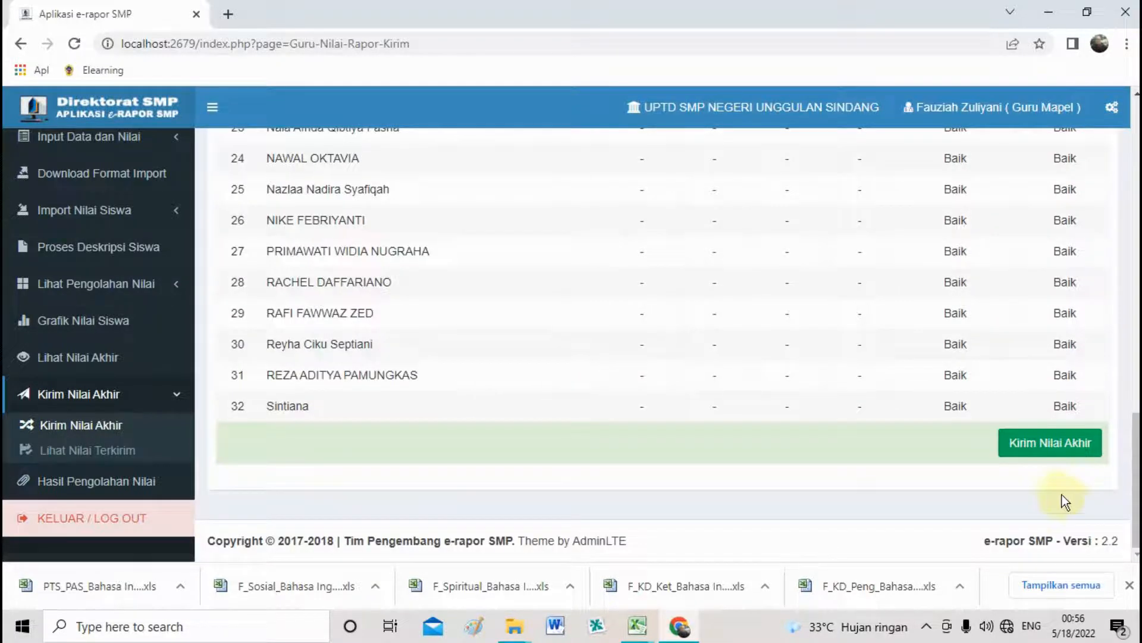
left_click(1046, 446)
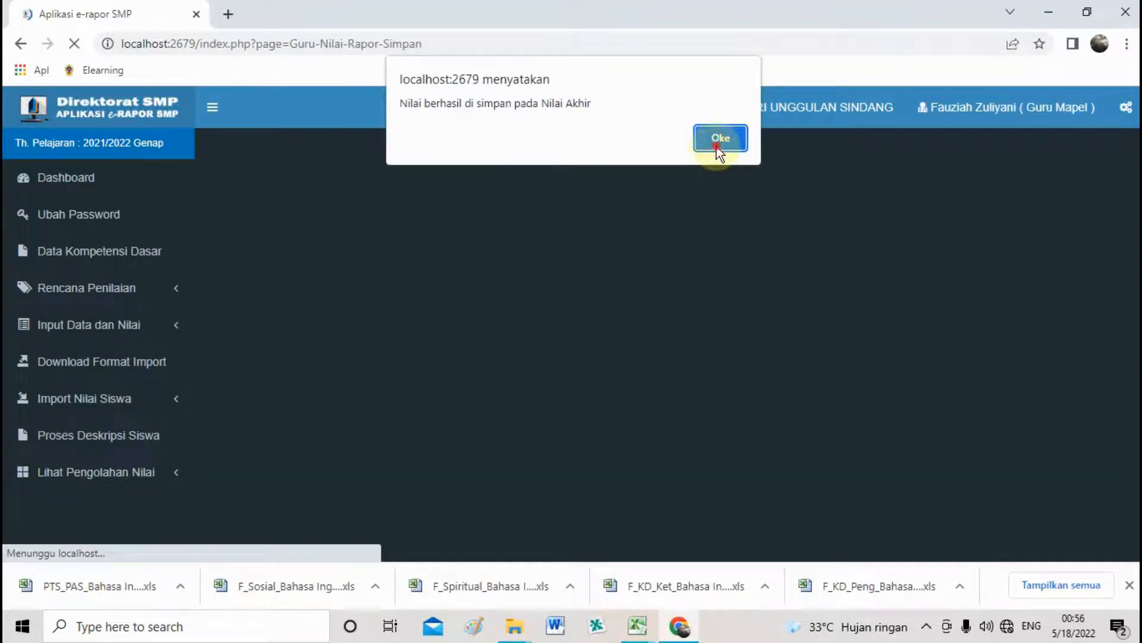
left_click(719, 140)
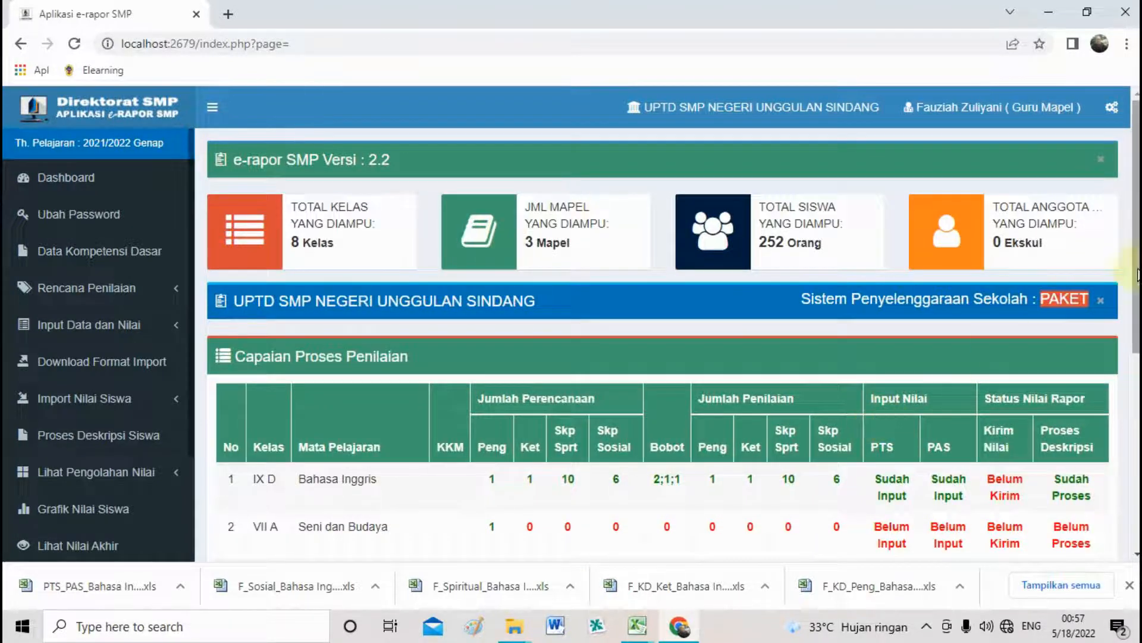
Review the dashboard's Capaian Proses Penilaian table, where IX D English final grades show Belum Kirim, and expand Kirim Nilai Akhir.
scroll(1137, 275, "down", 2)
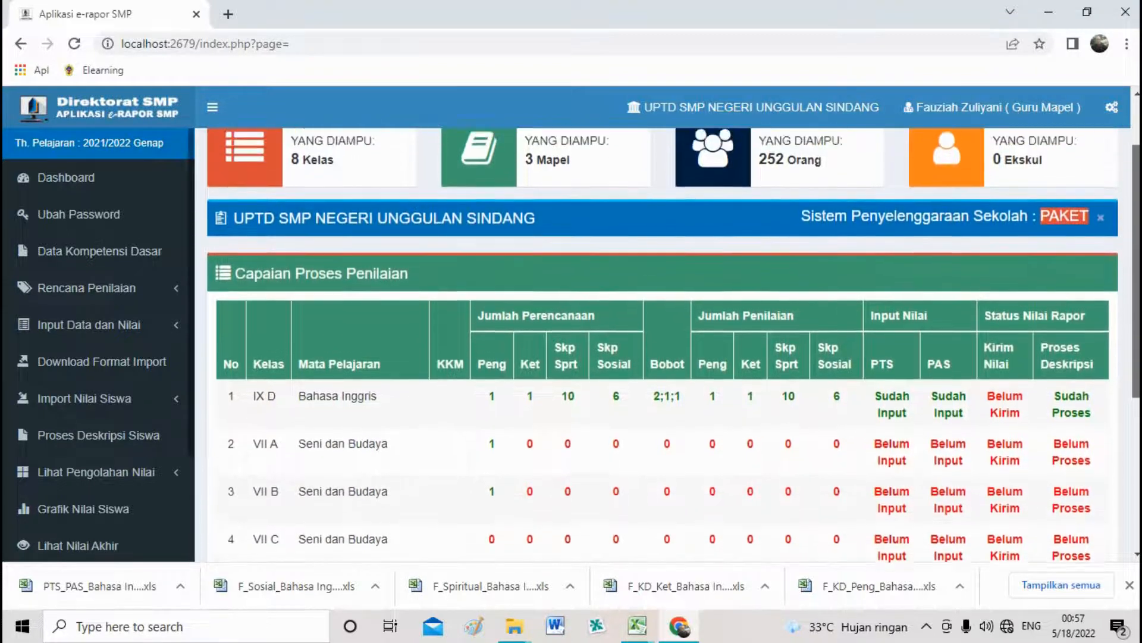
scroll(672, 345, "up", 2)
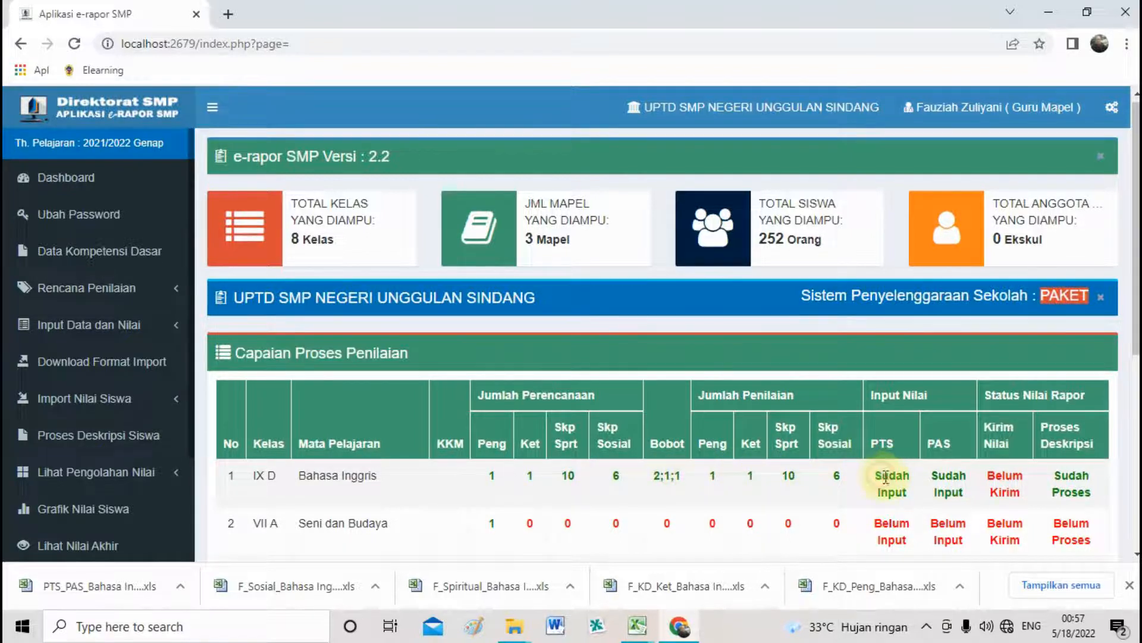
left_click(960, 493)
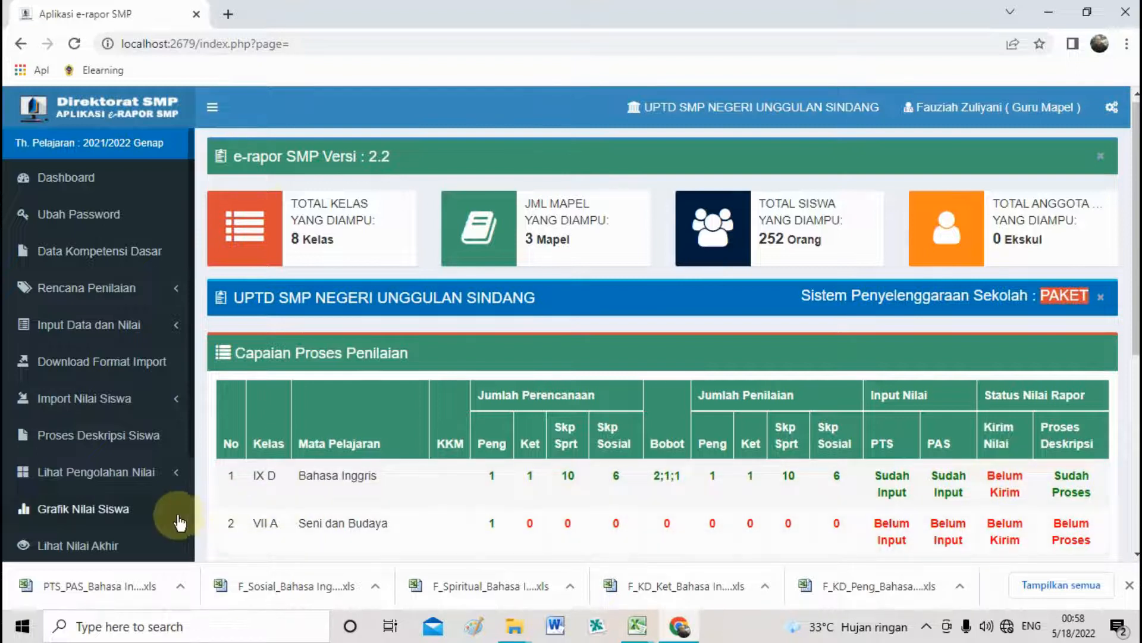
scroll(151, 482, "down", 2)
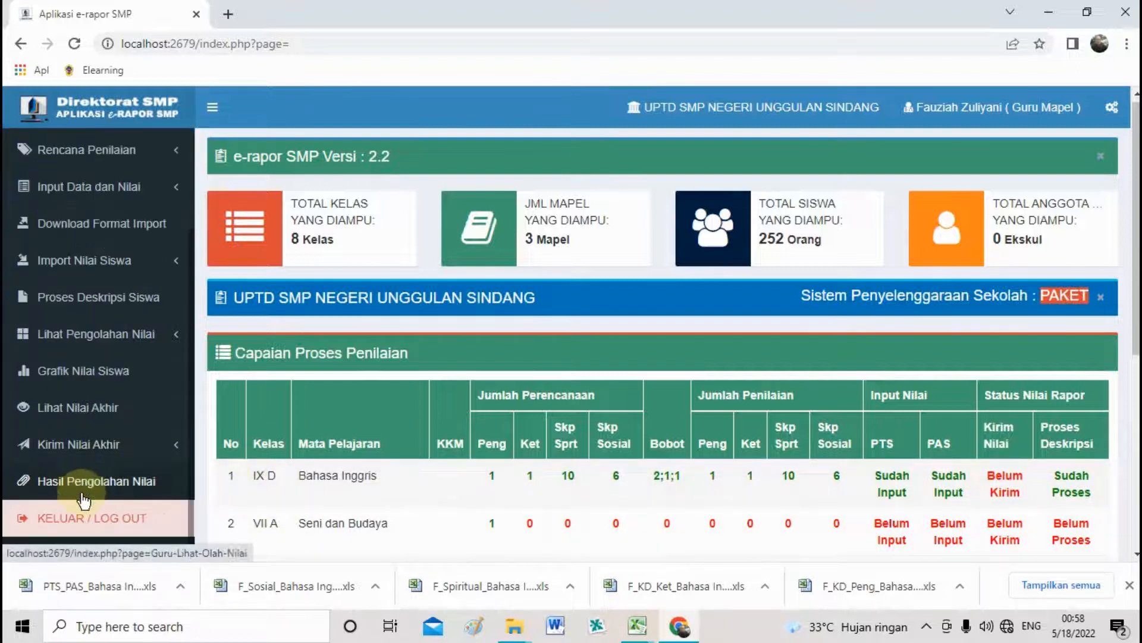
left_click(84, 444)
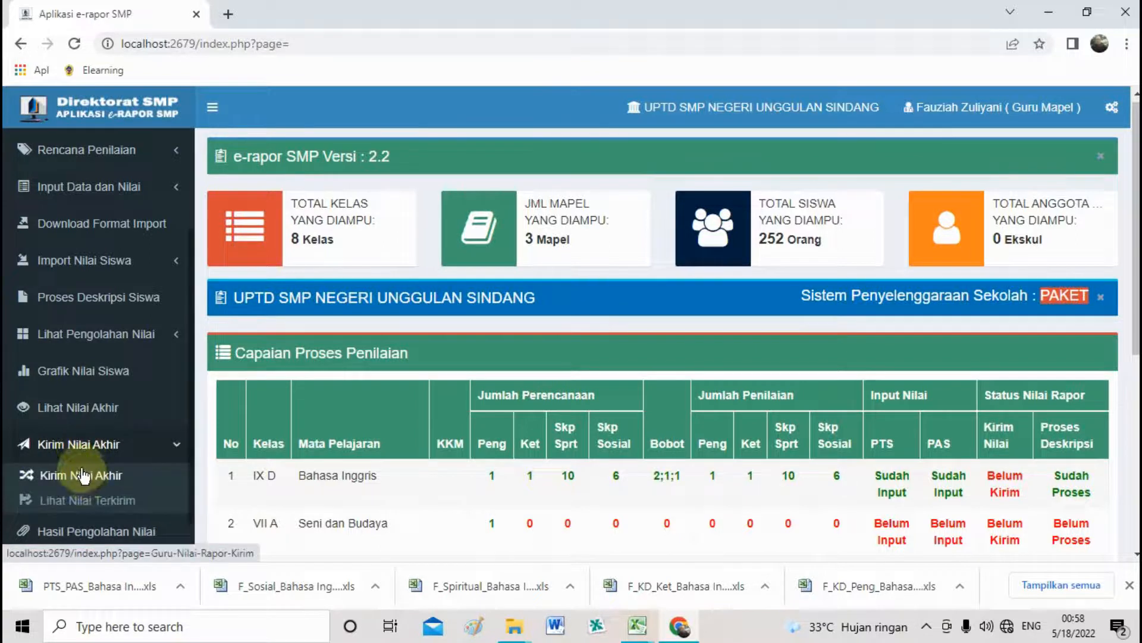
Load Kirim Nilai Akhir for class IX D, subject Bahasa Inggris, and scroll through the 32-student grade table.
left_click(87, 483)
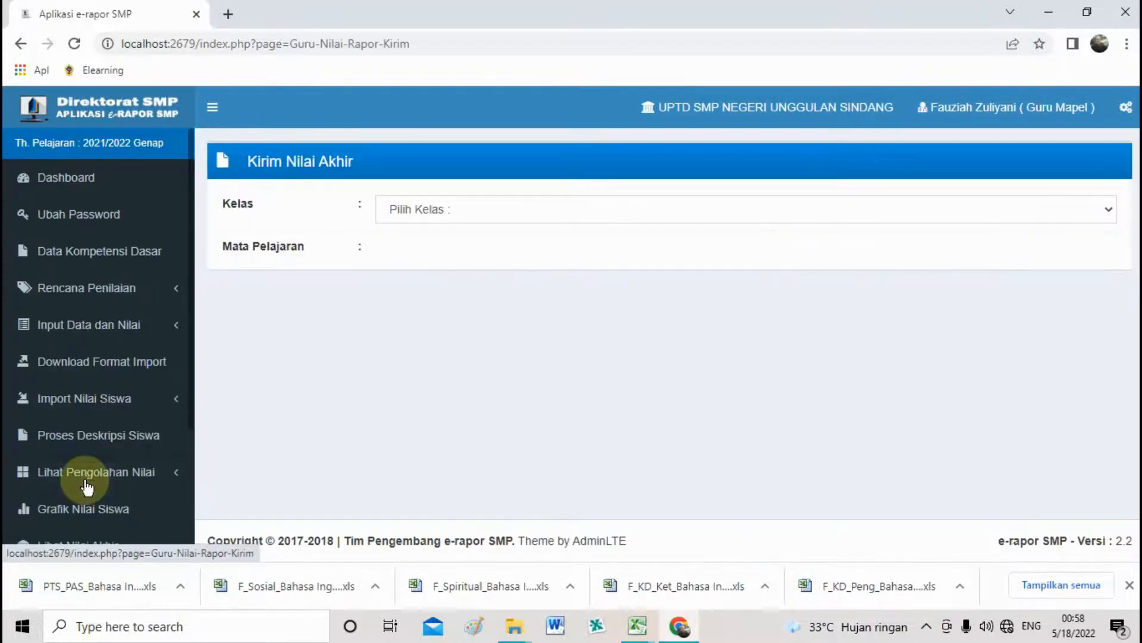
left_click(654, 221)
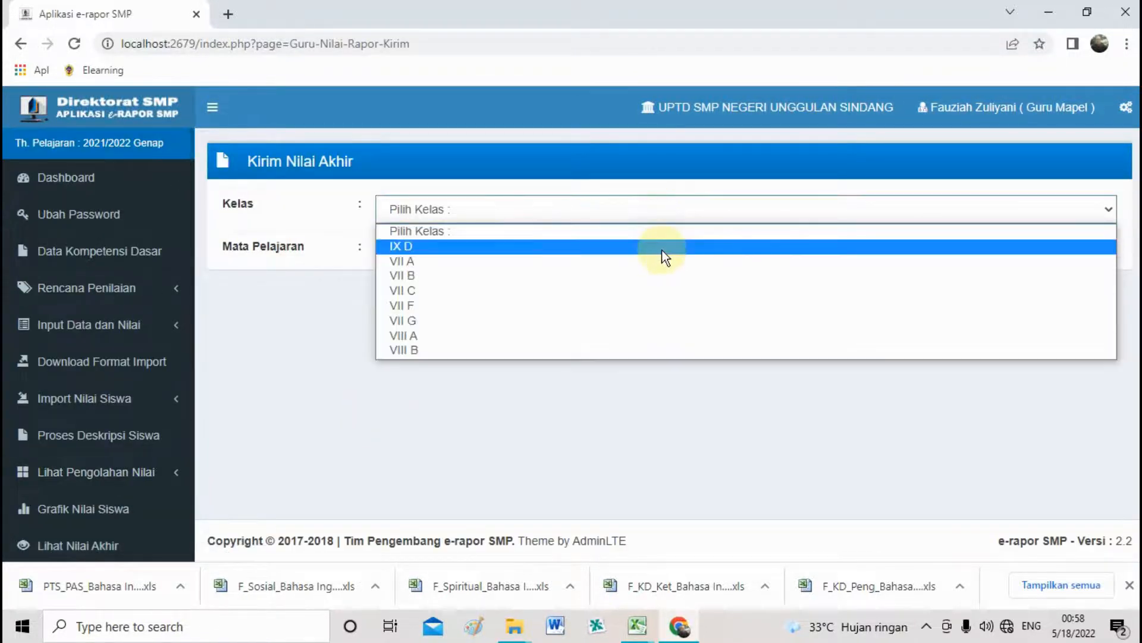
left_click(662, 245)
left_click(659, 257)
left_click(658, 289)
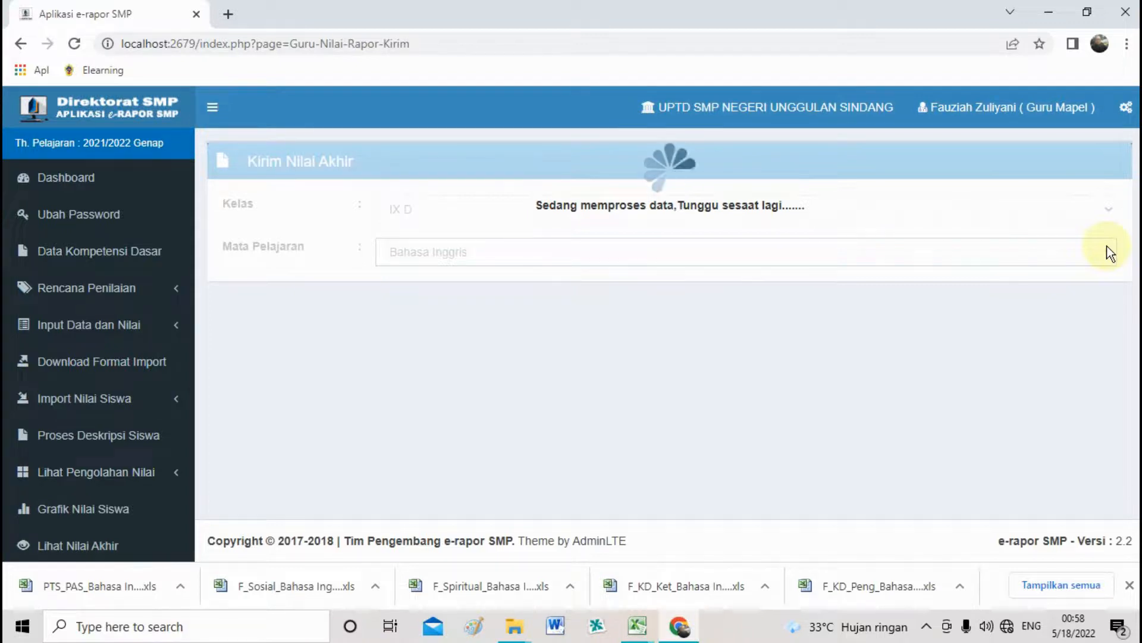
left_click_drag(1136, 220, 1135, 565)
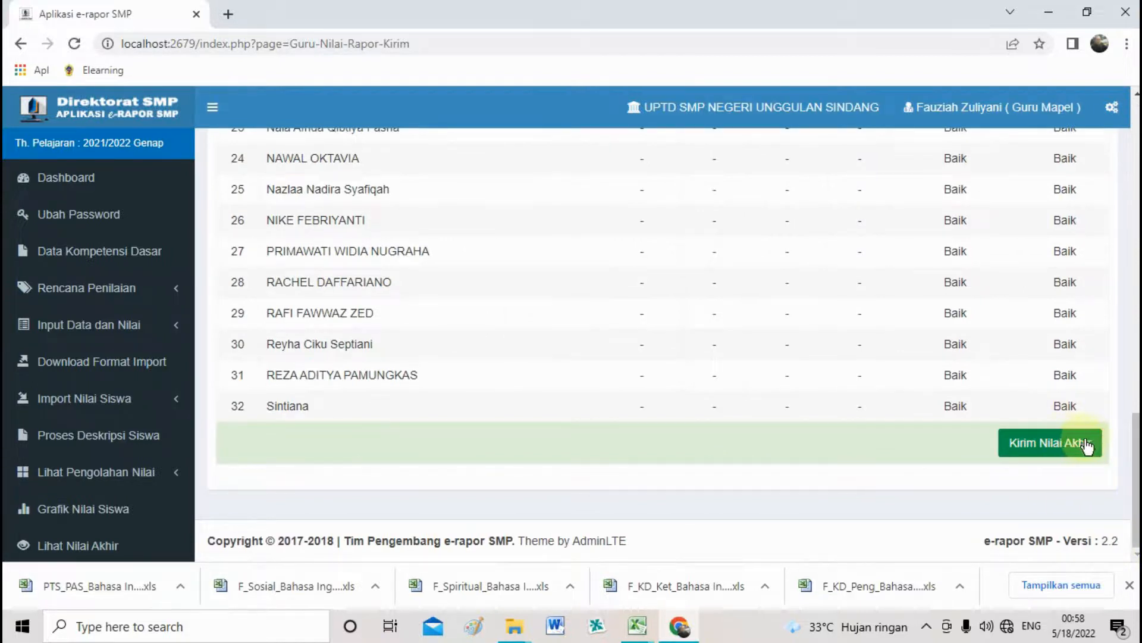
left_click_drag(1137, 466, 1135, 153)
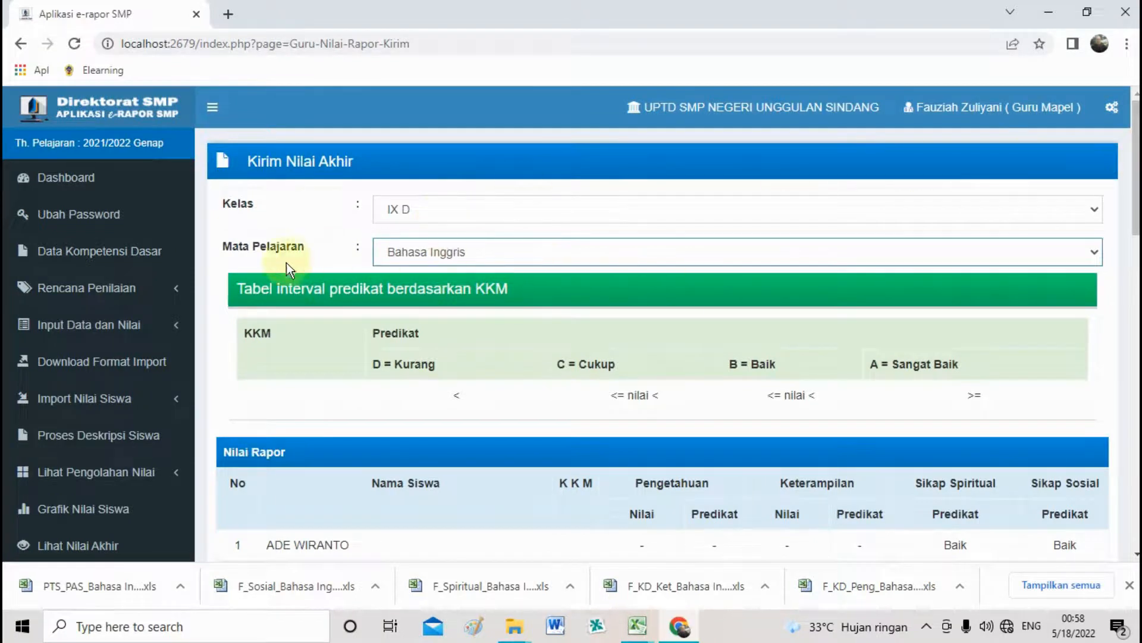